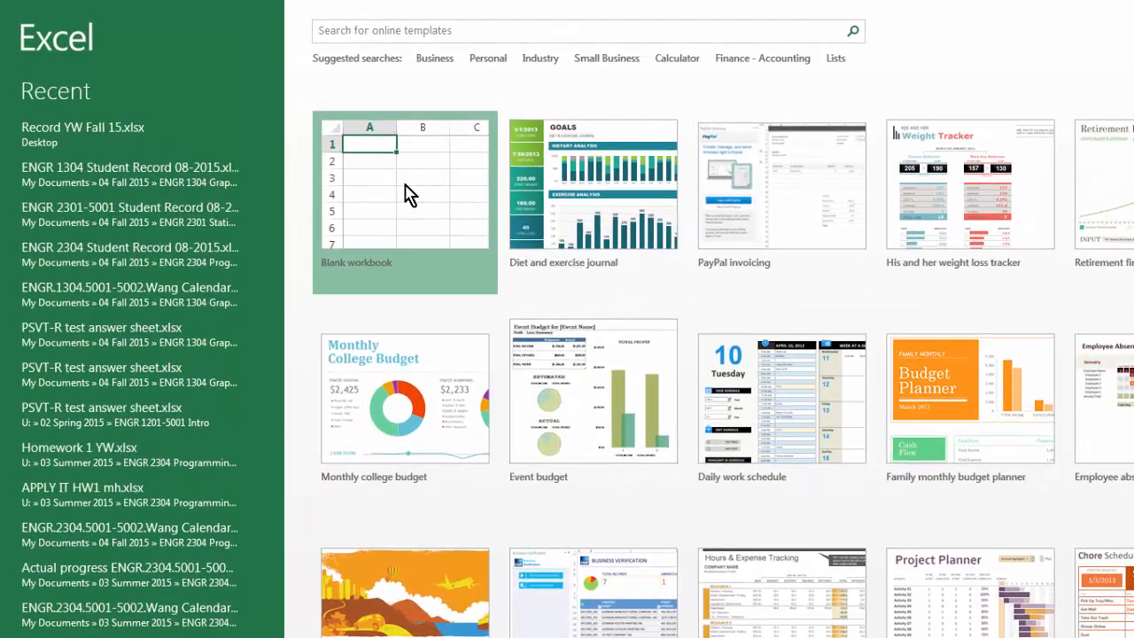
# Create a new blank workbook.
pyautogui.click(407, 195)
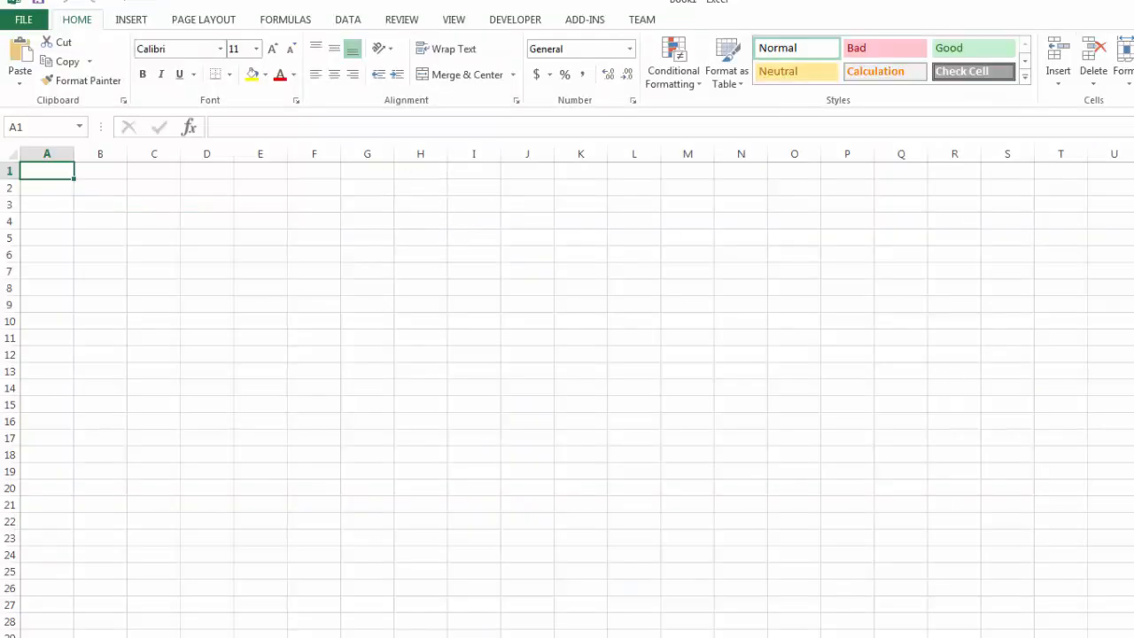
pyautogui.scroll(6, 567, 390)
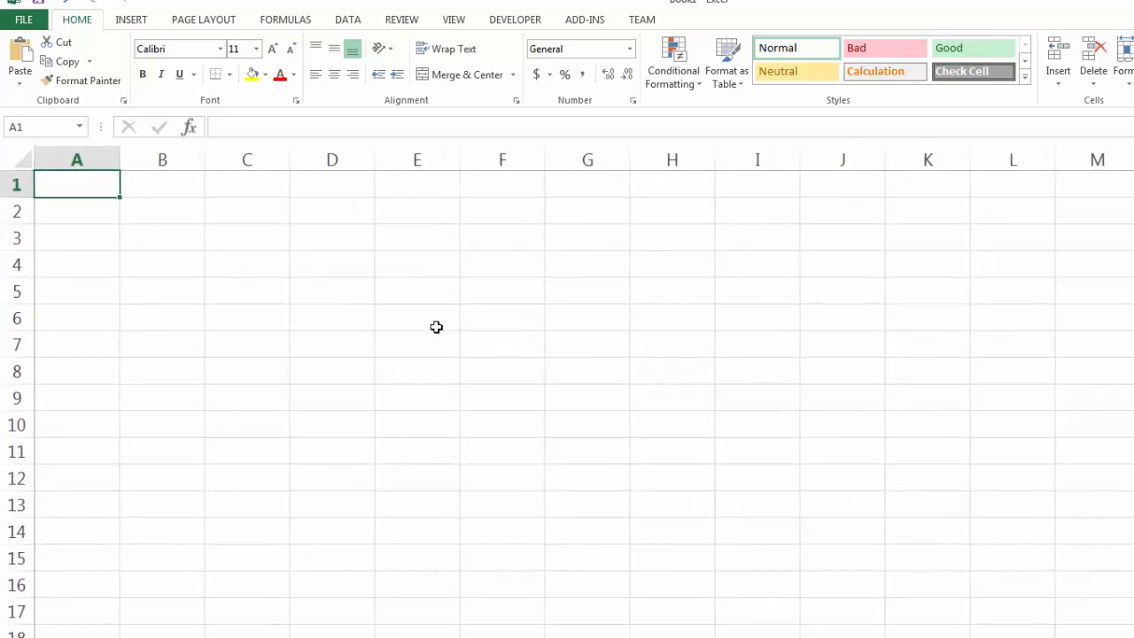
pyautogui.click(177, 187)
pyautogui.click(325, 184)
pyautogui.click(409, 215)
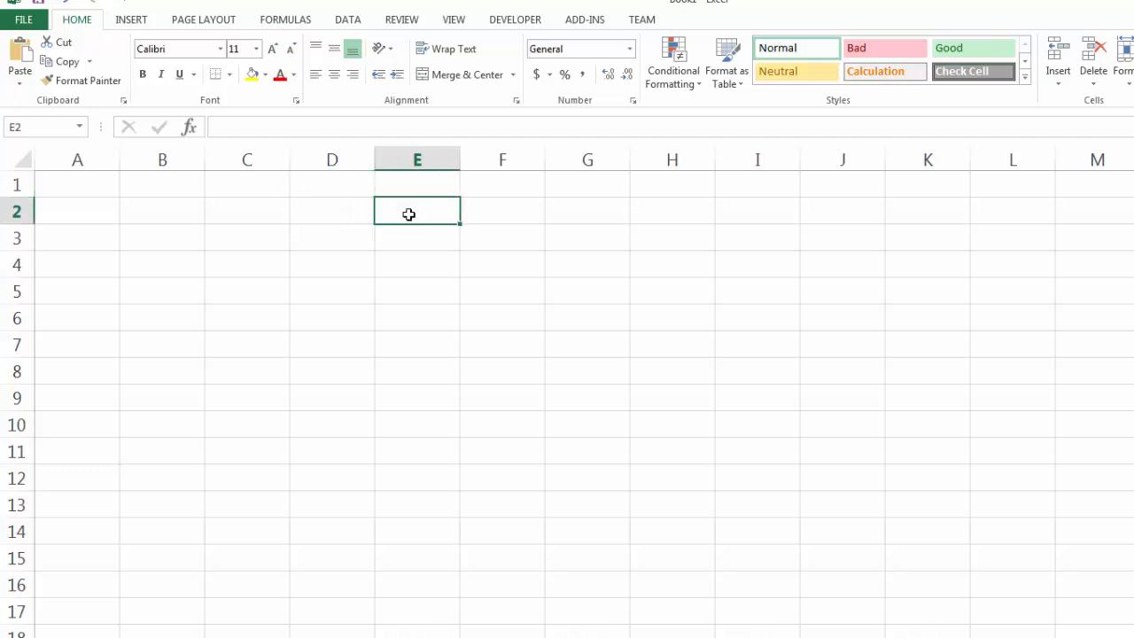
pyautogui.click(334, 221)
pyautogui.click(338, 237)
pyautogui.click(339, 266)
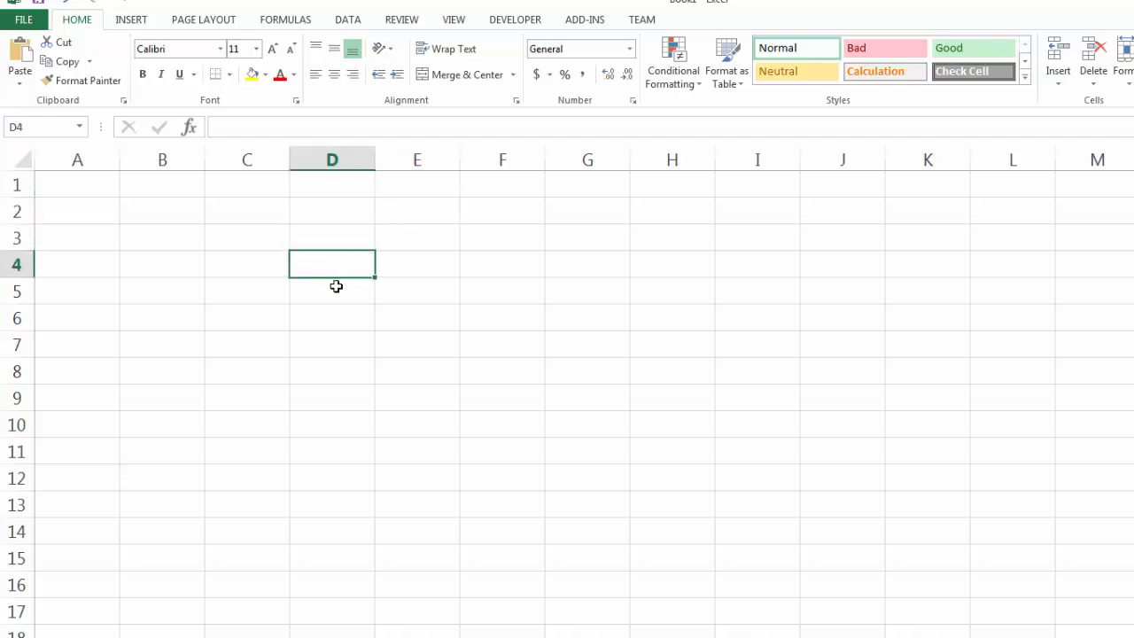
pyautogui.click(337, 286)
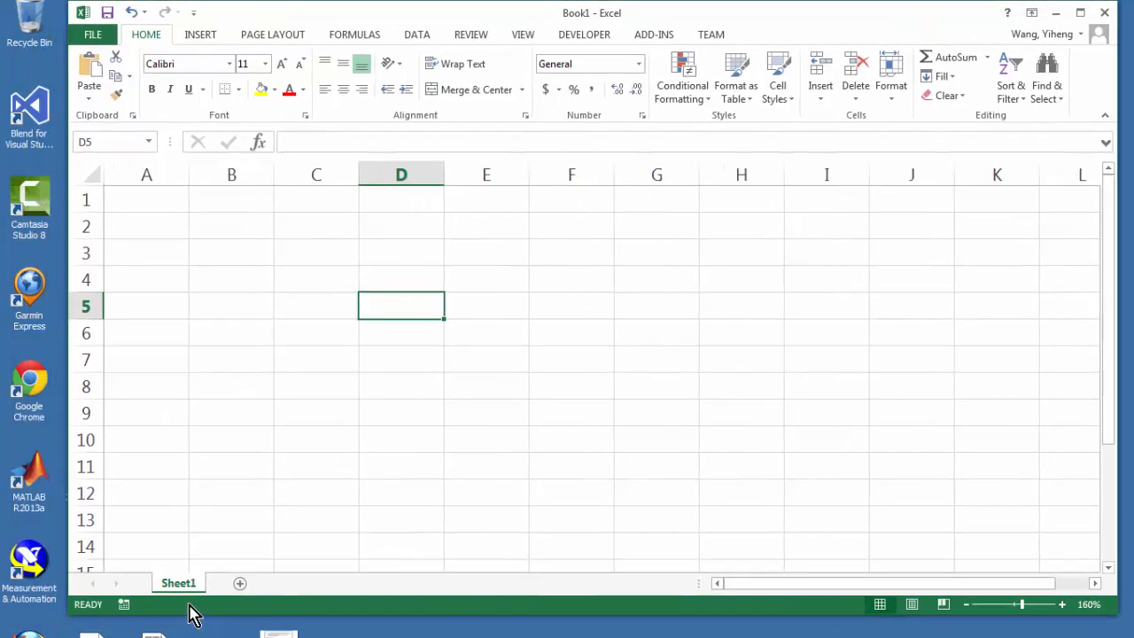
# Rename Sheet1 as "Problem 1".
pyautogui.doubleClick(181, 584)
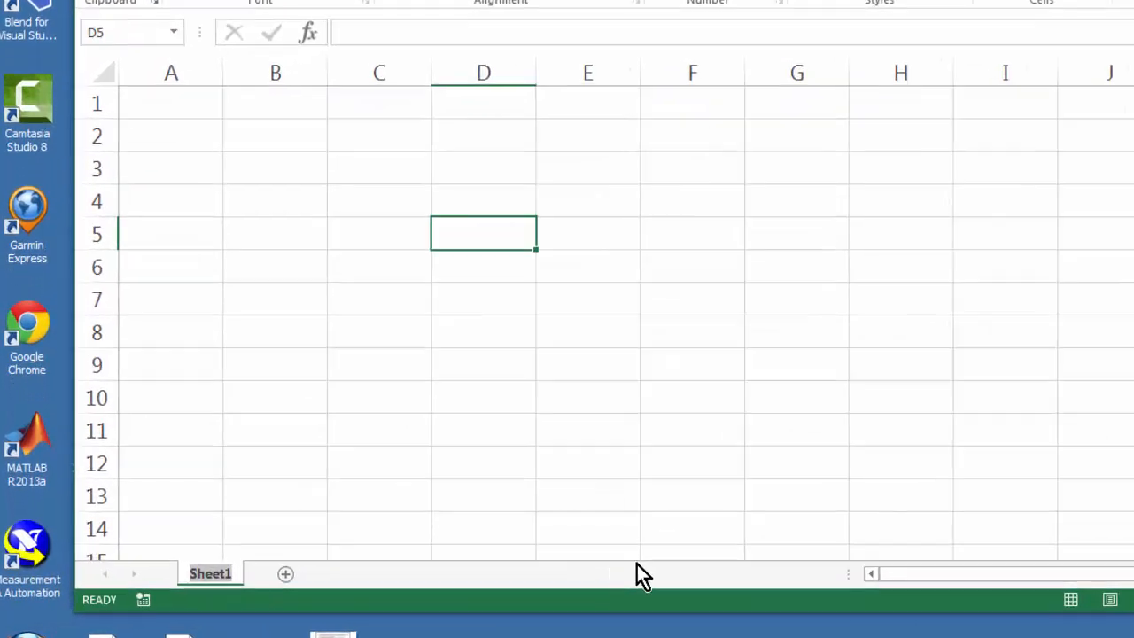
pyautogui.write('Probl')
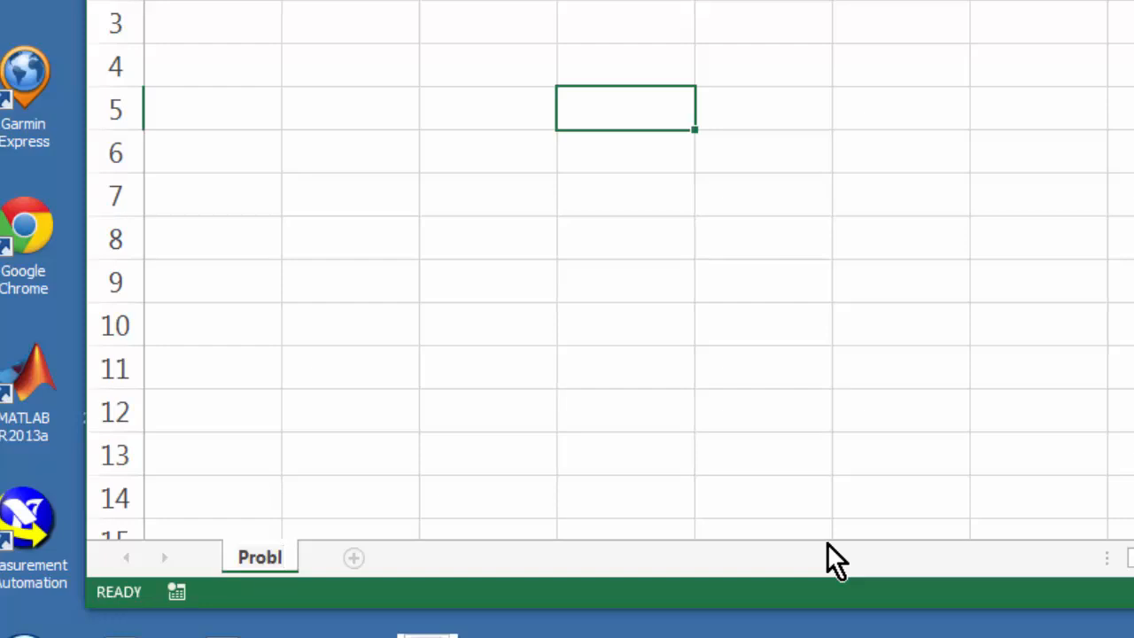
pyautogui.write('em 1')
pyautogui.press('BackSpace')
pyautogui.write('1')
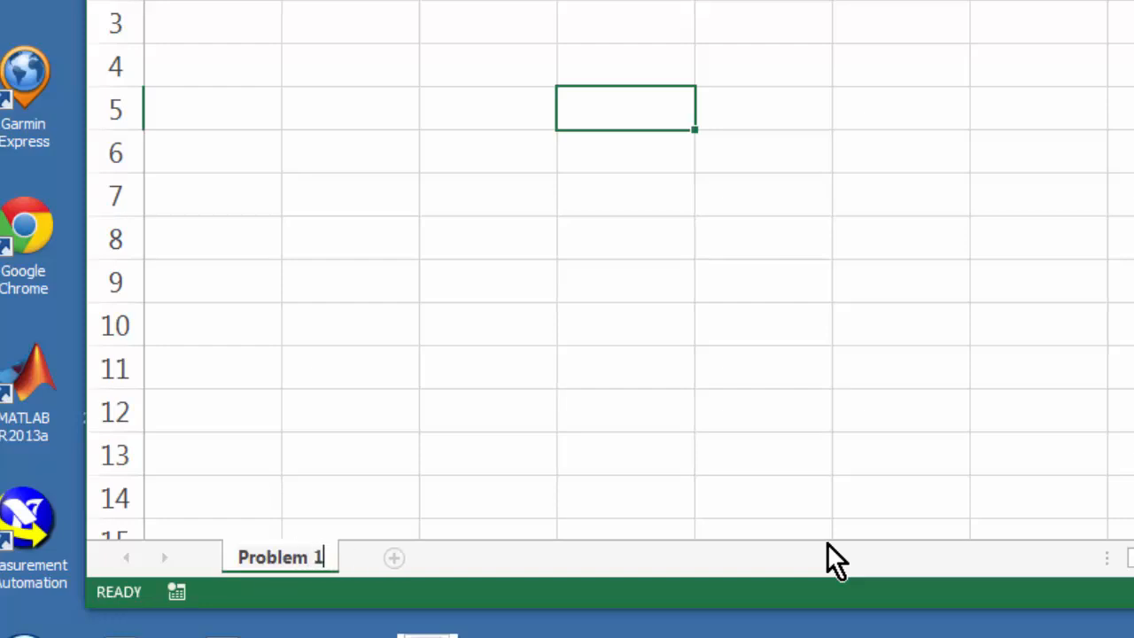
# Add four new blank worksheets after the Problem 1 sheet.
pyautogui.click(394, 557)
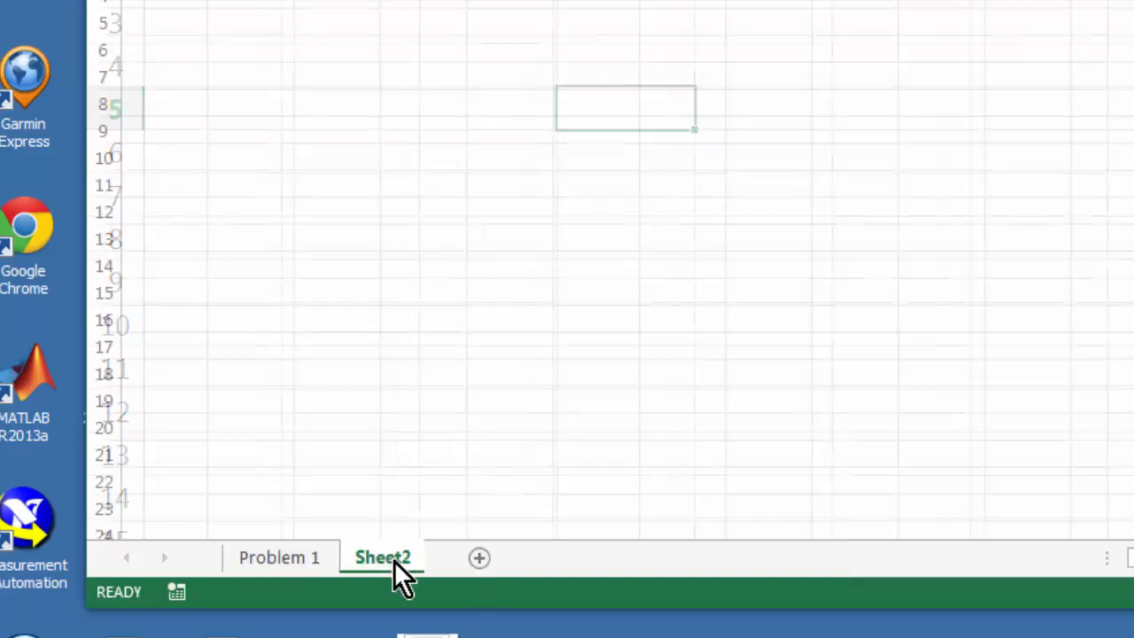
pyautogui.click(482, 558)
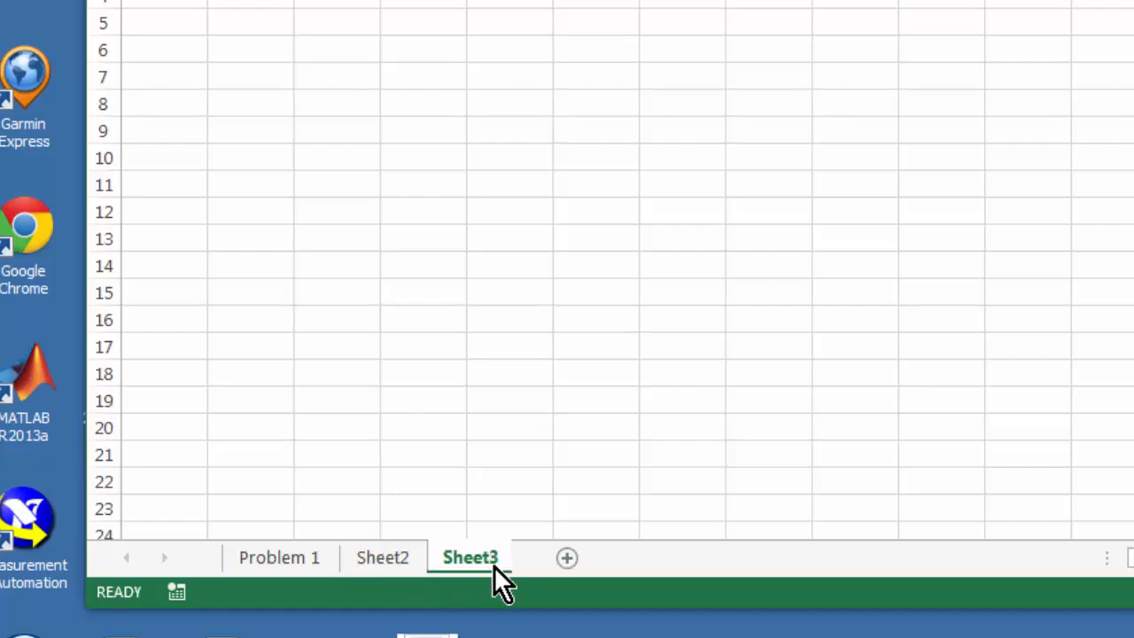
pyautogui.click(568, 557)
pyautogui.click(647, 557)
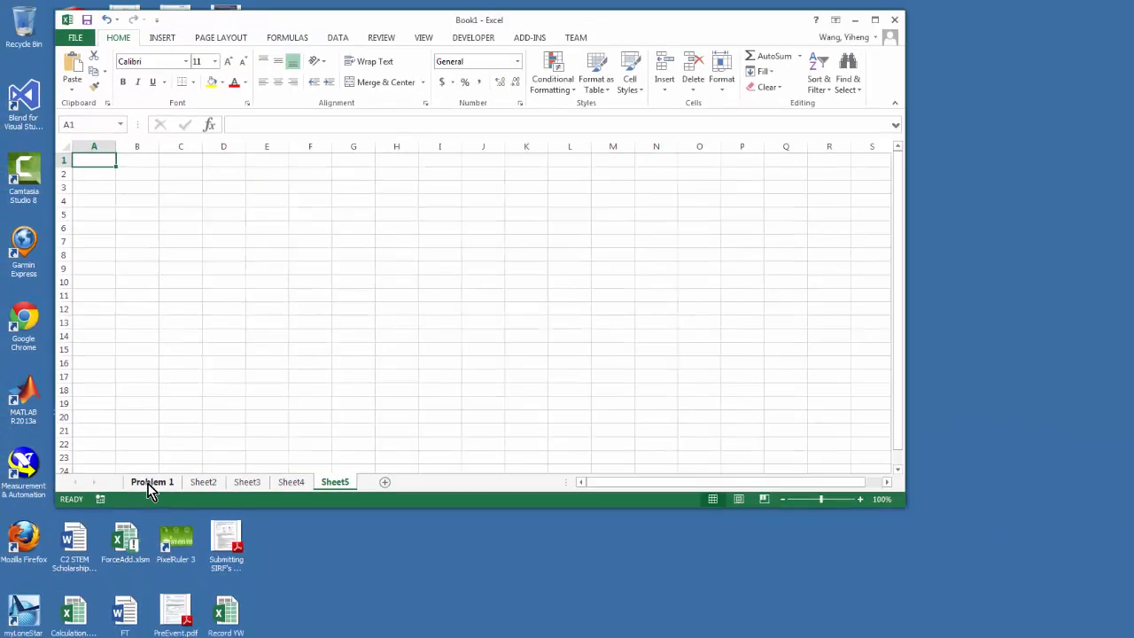
# Return to the Problem 1 sheet in a maximized window and enter the title "Decision Making Table" in cell C2.
pyautogui.click(211, 516)
pyautogui.click(874, 22)
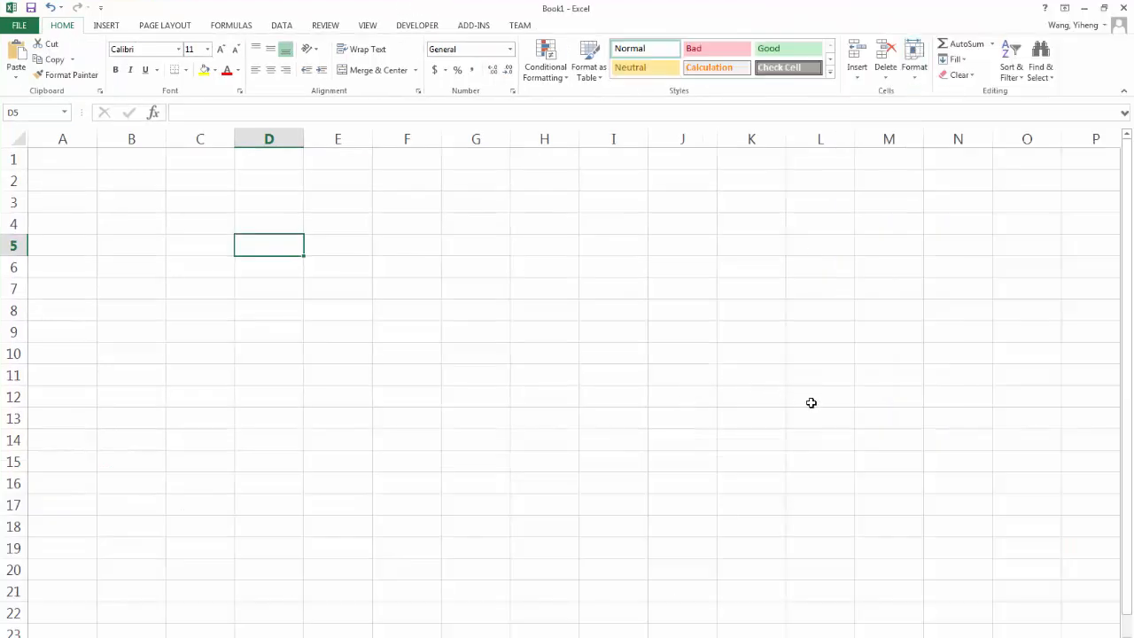
pyautogui.click(85, 163)
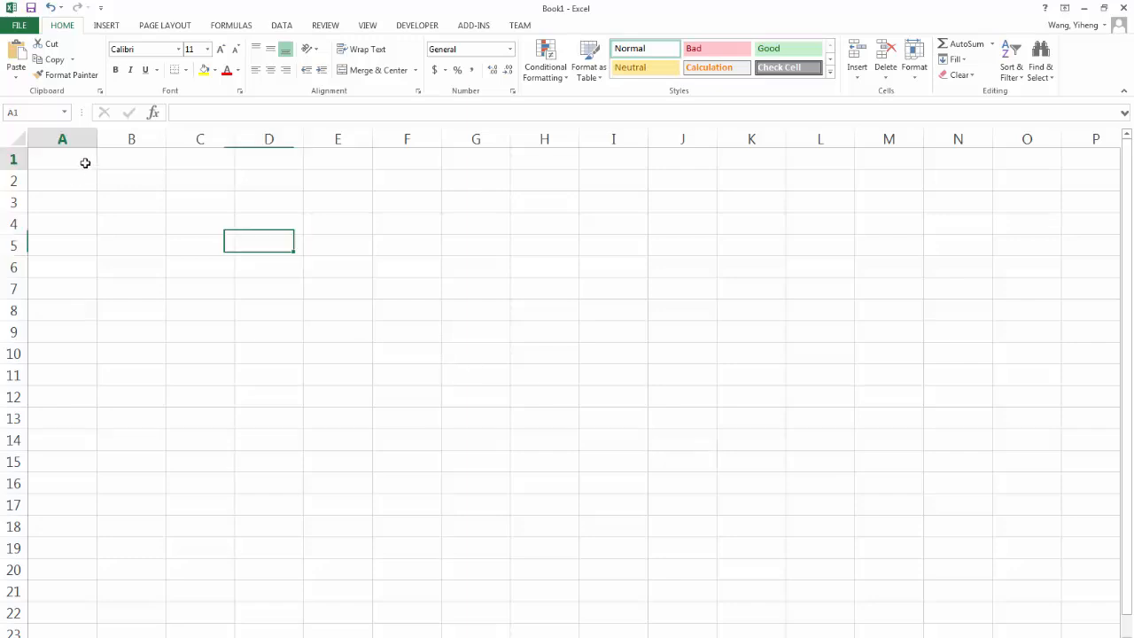
pyautogui.click(199, 181)
pyautogui.write('De')
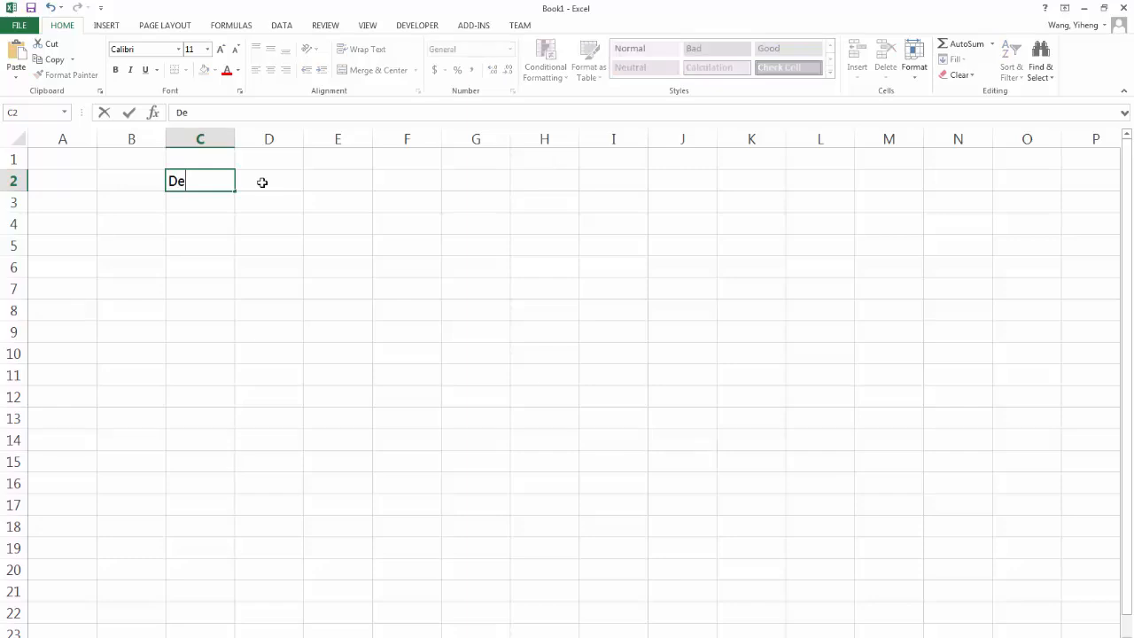
pyautogui.write('cision Makin')
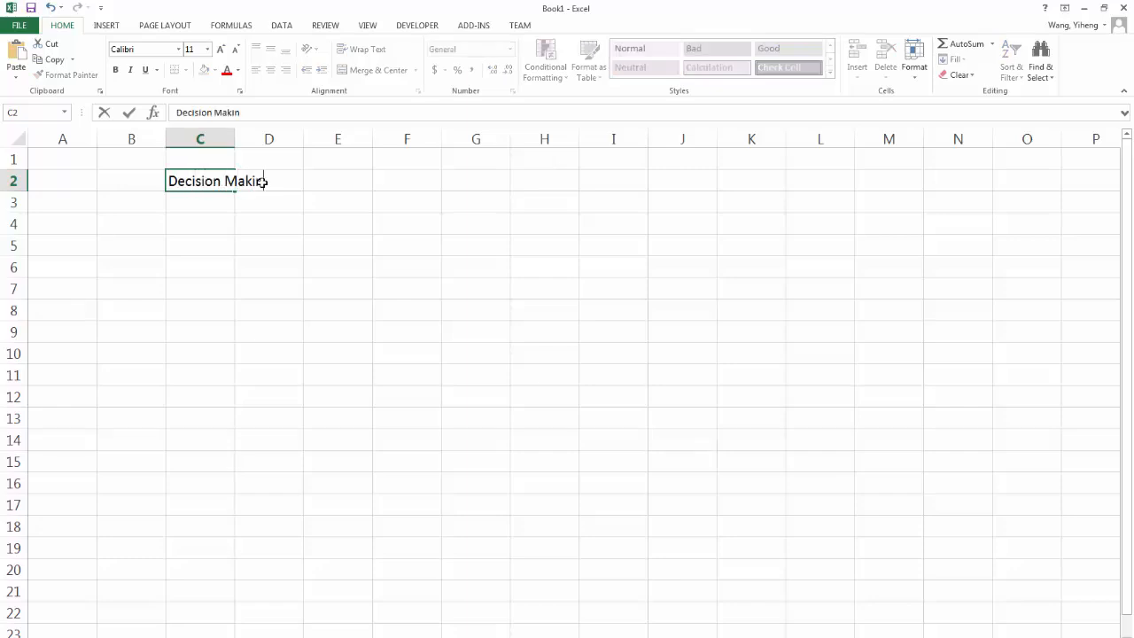
pyautogui.write('g Table')
# Enter the column heading "Working Criteria" in cell C3.
pyautogui.click(215, 204)
pyautogui.write('Wo')
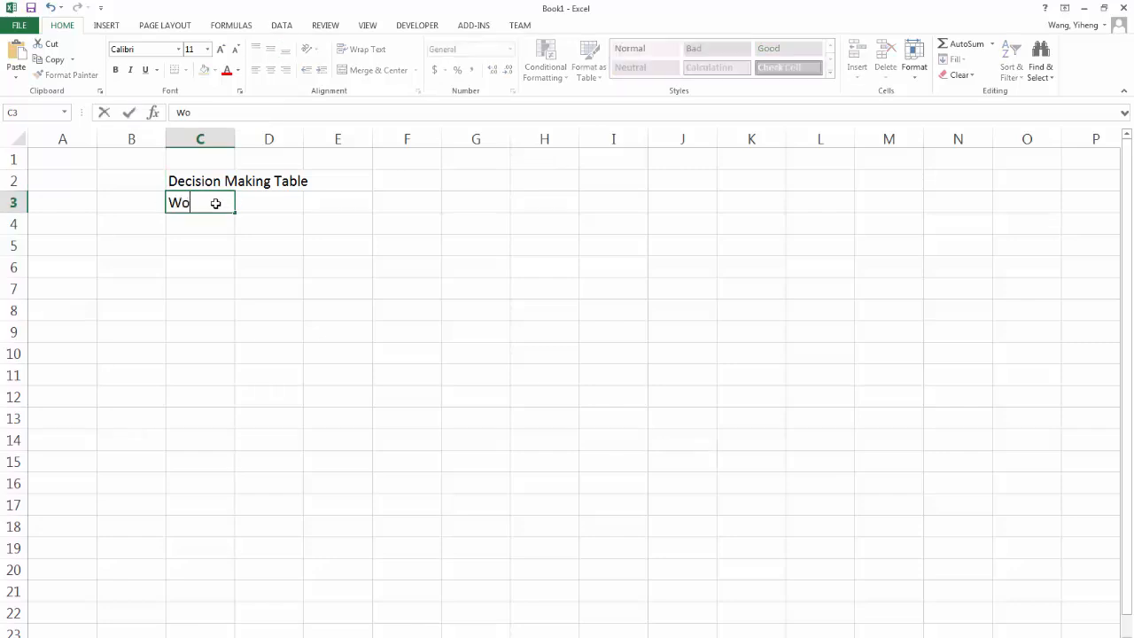
pyautogui.write('rking Crit')
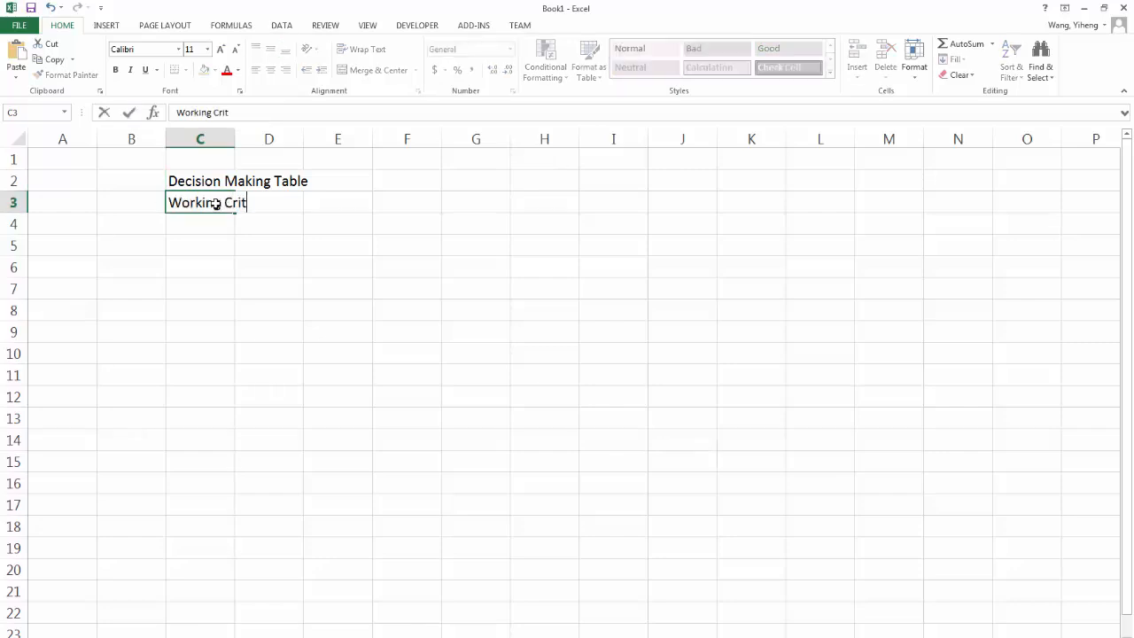
pyautogui.write('eria')
pyautogui.click(209, 217)
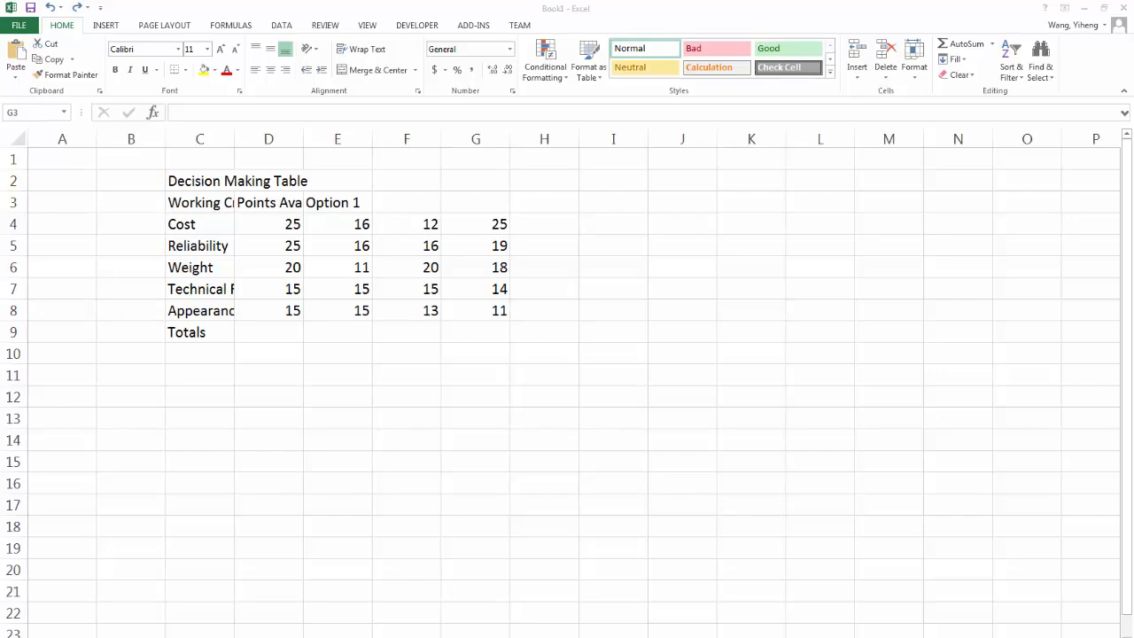
# Bring the Word document Excel problems.docx into view and examine the sample Decision Making Table in problem 1.
pyautogui.moveTo(0, 62); pyautogui.dragTo(598, 40)
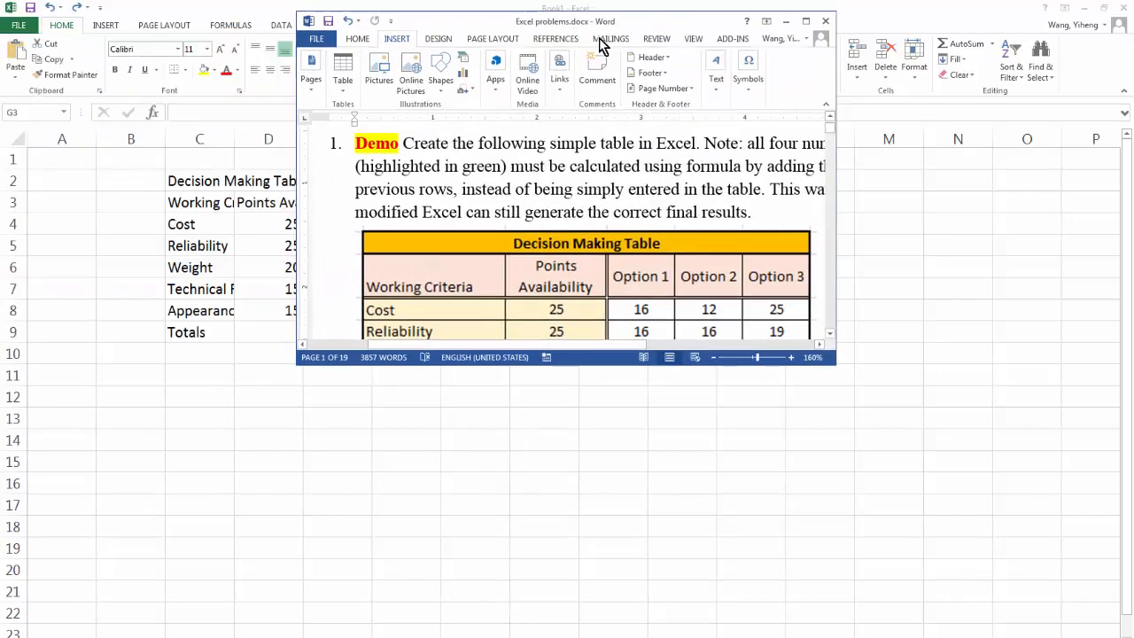
pyautogui.click(805, 21)
pyautogui.moveTo(974, 17); pyautogui.dragTo(0, 127)
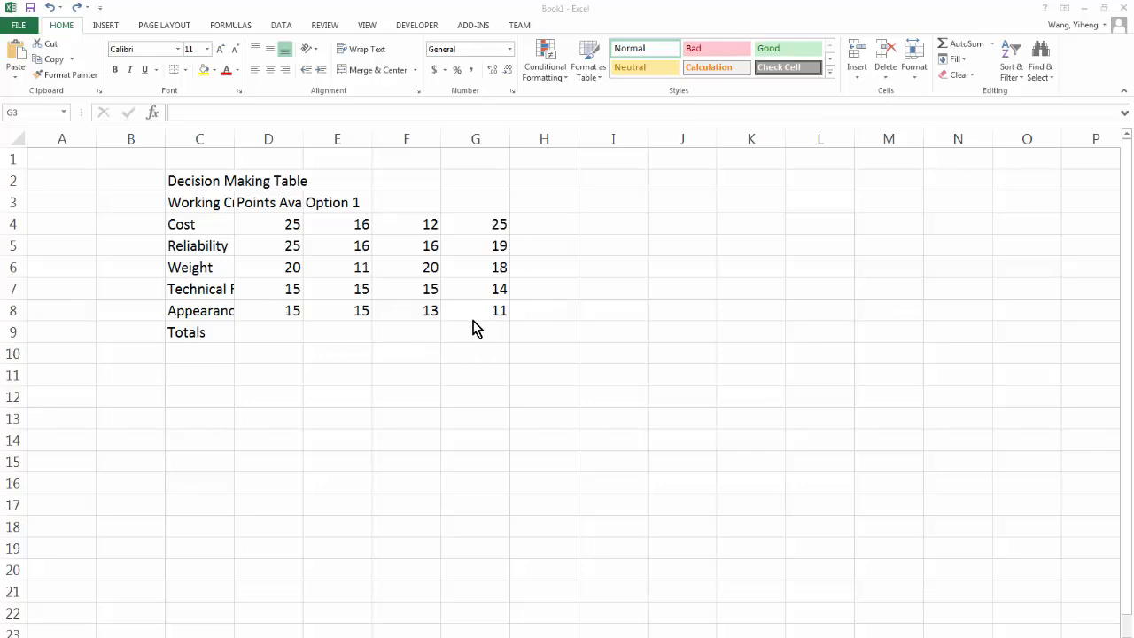
# Fill the "Option 1" heading in E3 across to G3 as a series, producing Option 2 and Option 3.
pyautogui.click(342, 203)
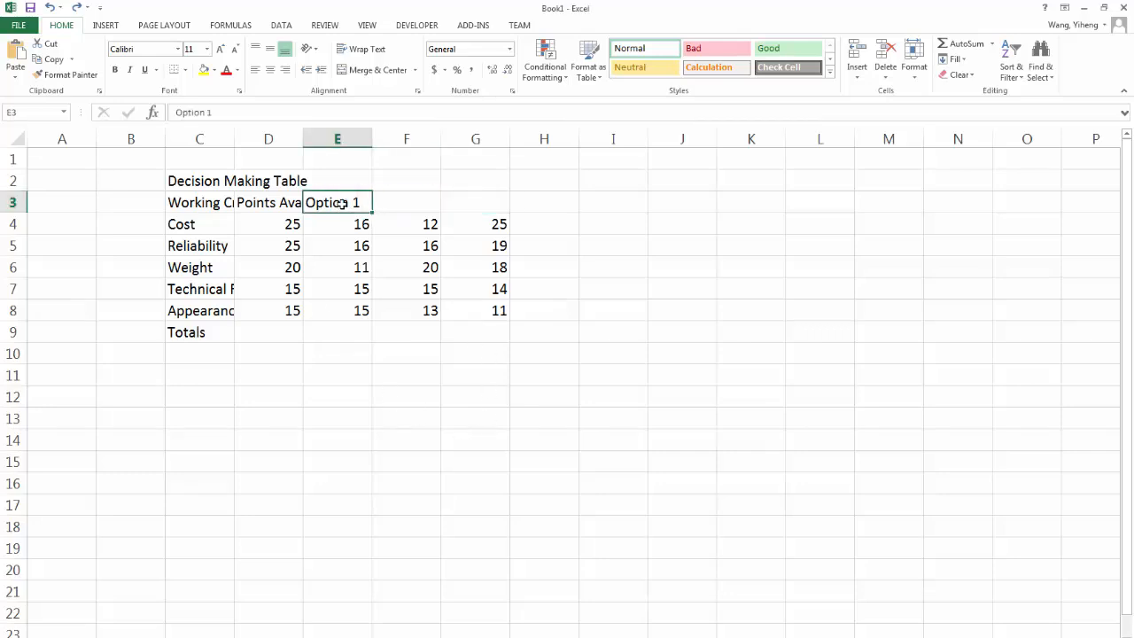
pyautogui.click(405, 205)
pyautogui.click(475, 203)
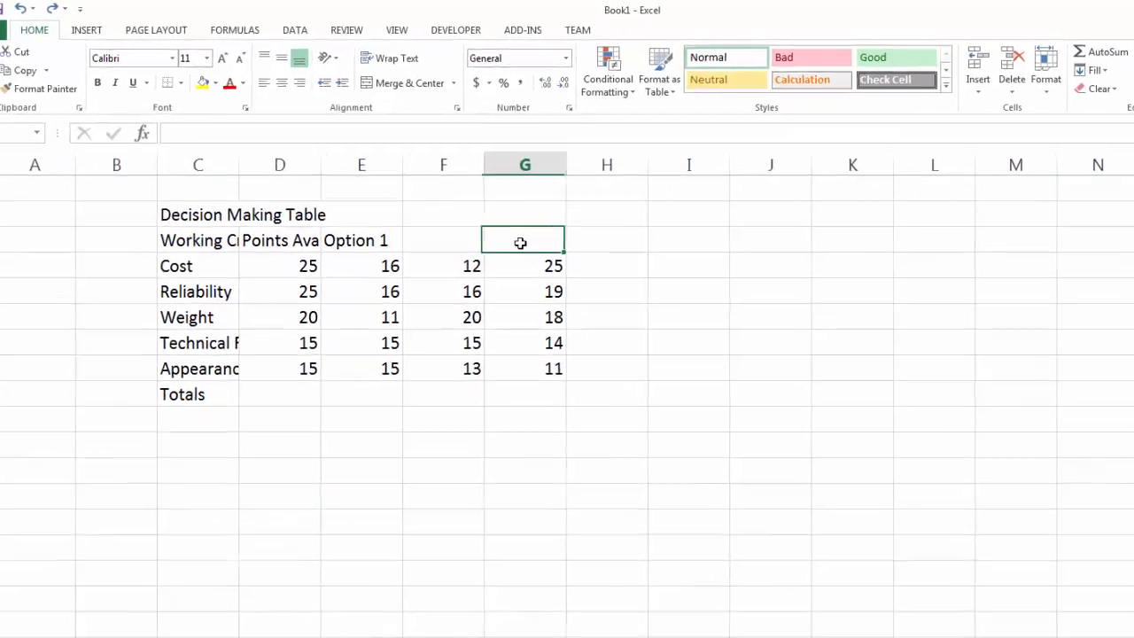
pyautogui.click(384, 266)
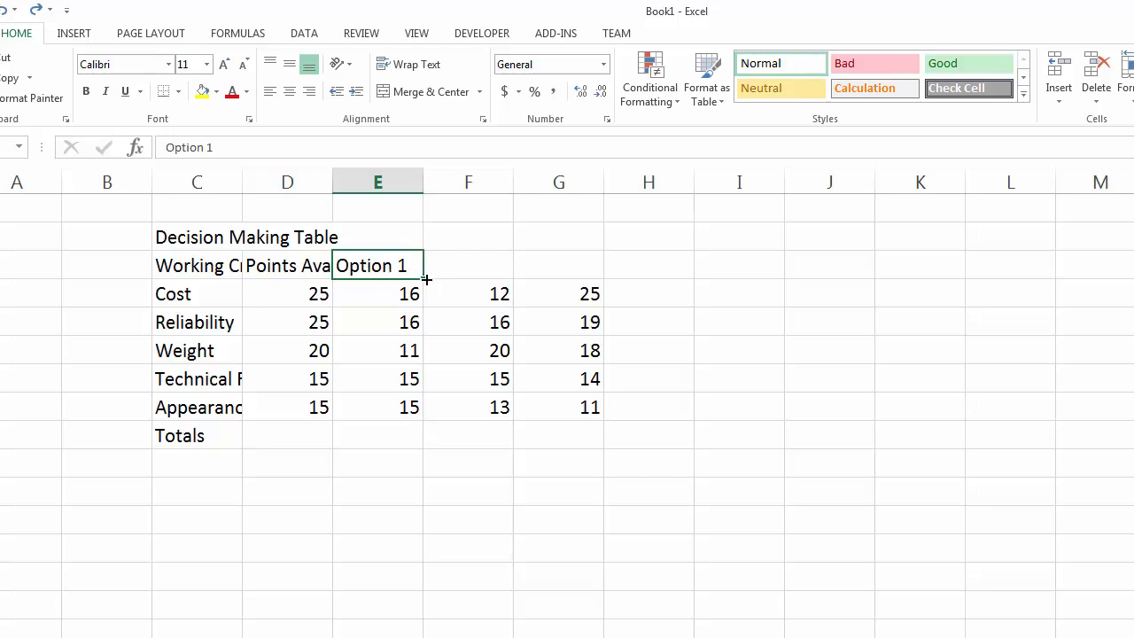
pyautogui.moveTo(426, 279); pyautogui.dragTo(581, 287)
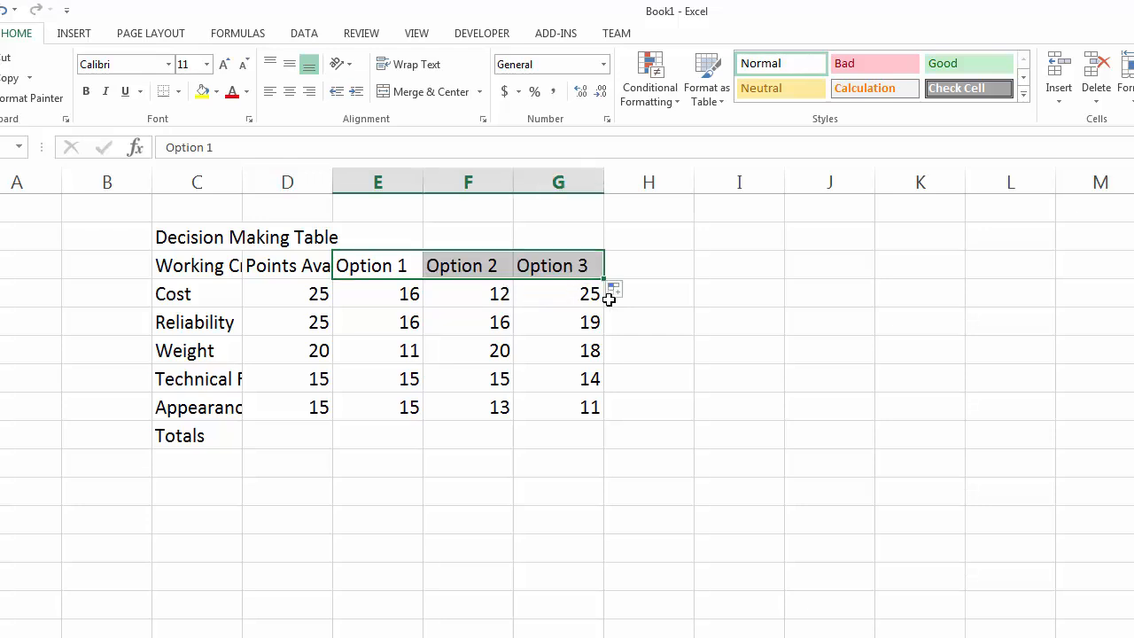
pyautogui.click(479, 276)
pyautogui.click(547, 270)
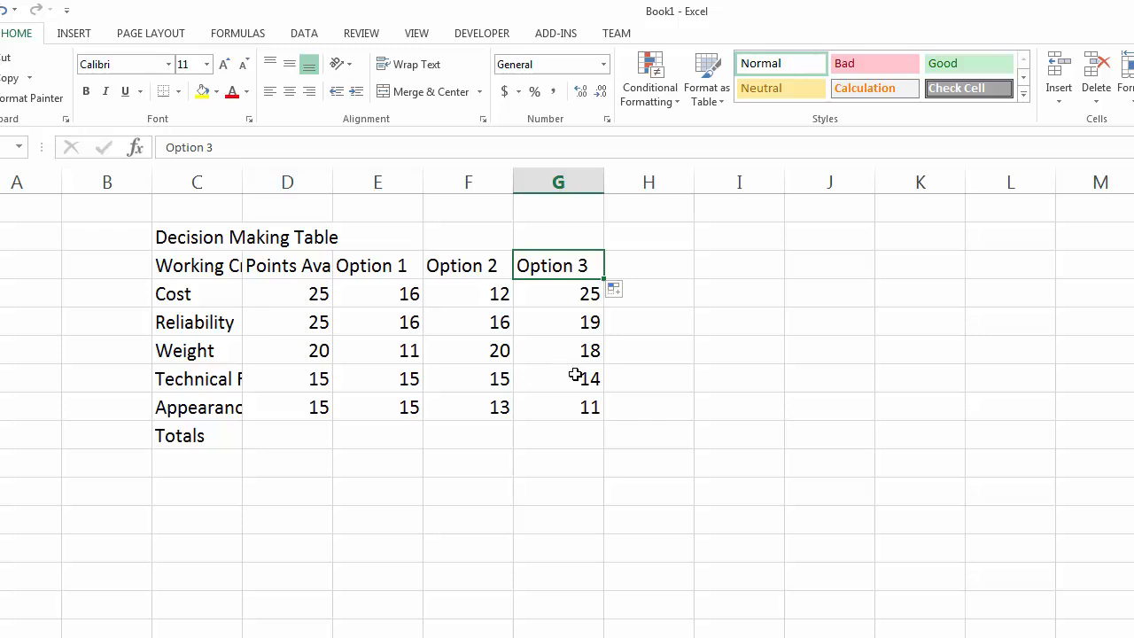
# Enter 100 as a fixed total in D9 and compare it with the point values in D4 to D8.
pyautogui.click(311, 431)
pyautogui.write('100')
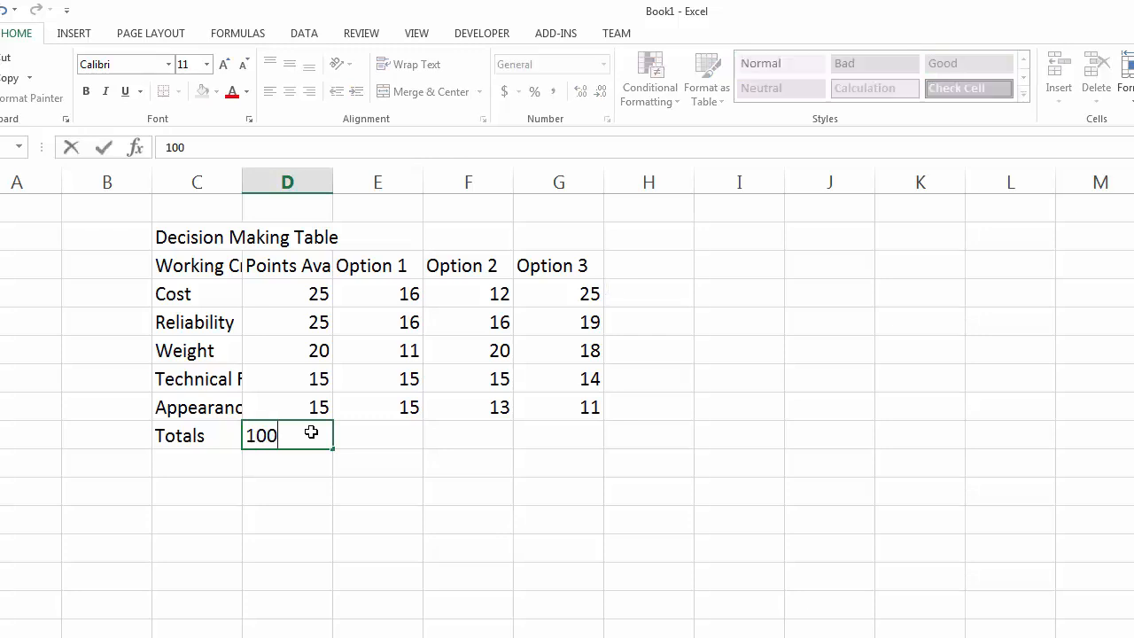
pyautogui.click(305, 471)
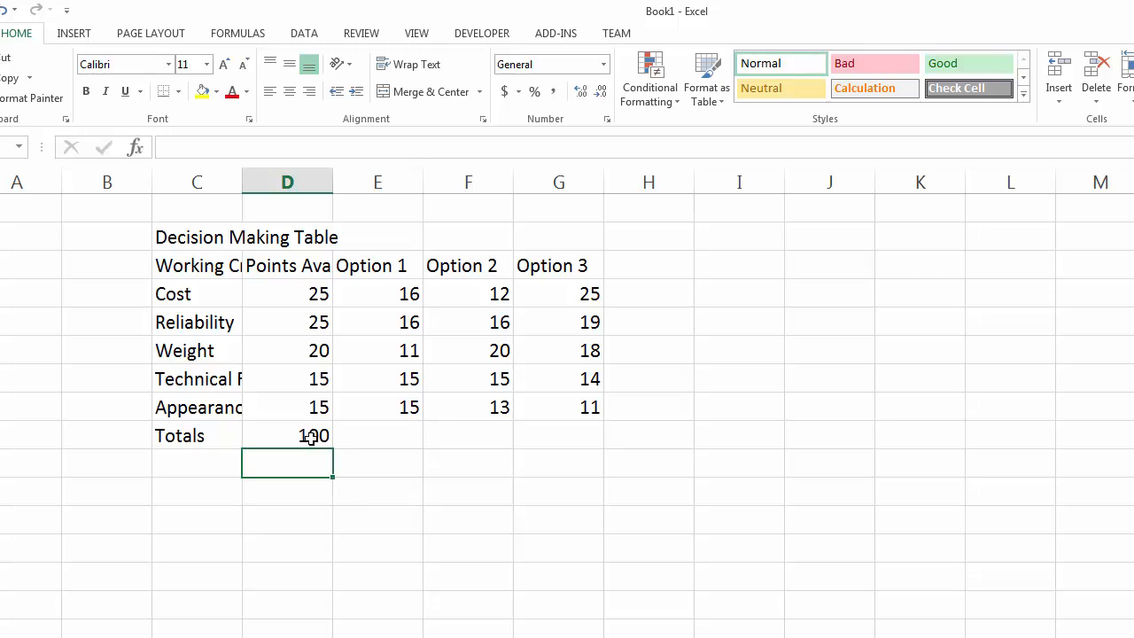
pyautogui.click(306, 437)
pyautogui.moveTo(306, 294); pyautogui.dragTo(301, 412)
pyautogui.click(305, 438)
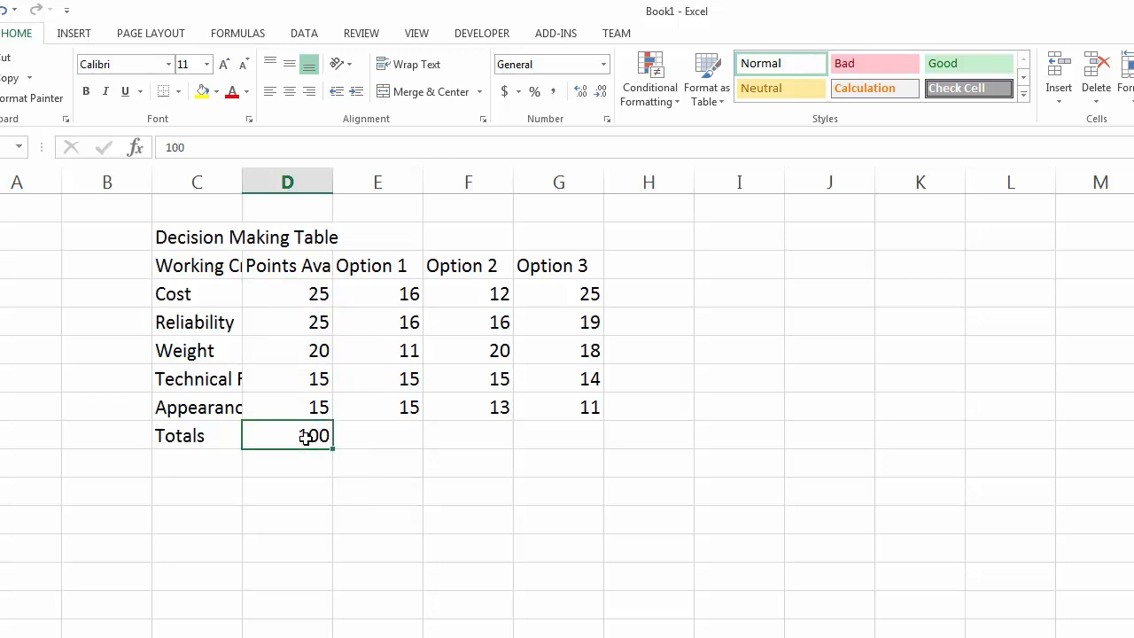
pyautogui.moveTo(296, 294); pyautogui.dragTo(300, 405)
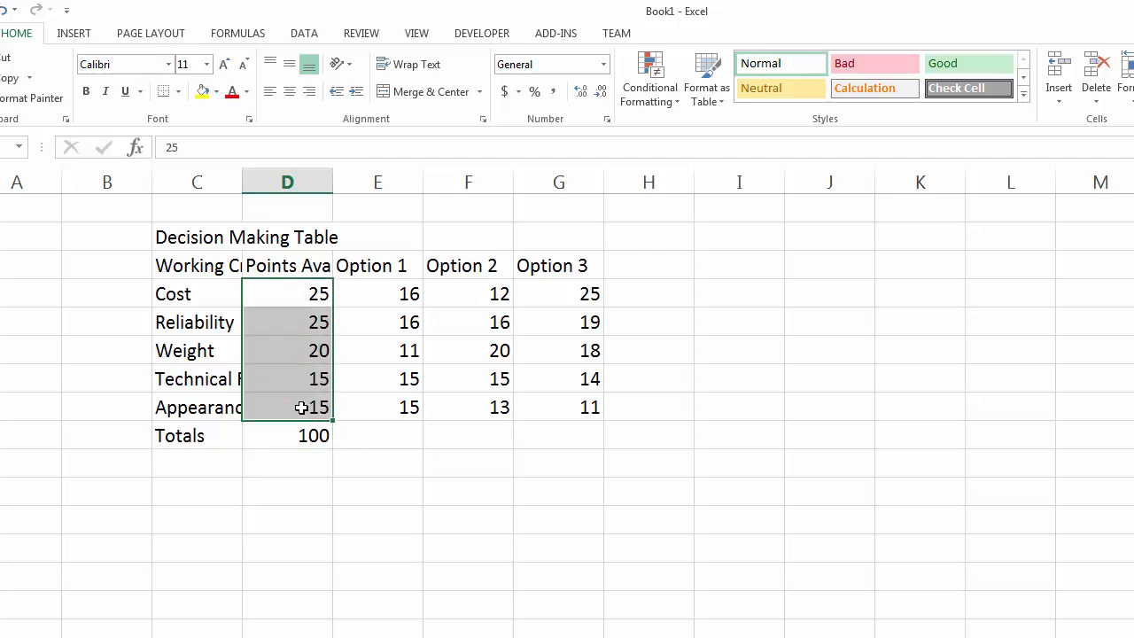
# Set the Weight row's points in D6 to 15, check the typed total against the column, and undo the change.
pyautogui.click(309, 350)
pyautogui.write('15')
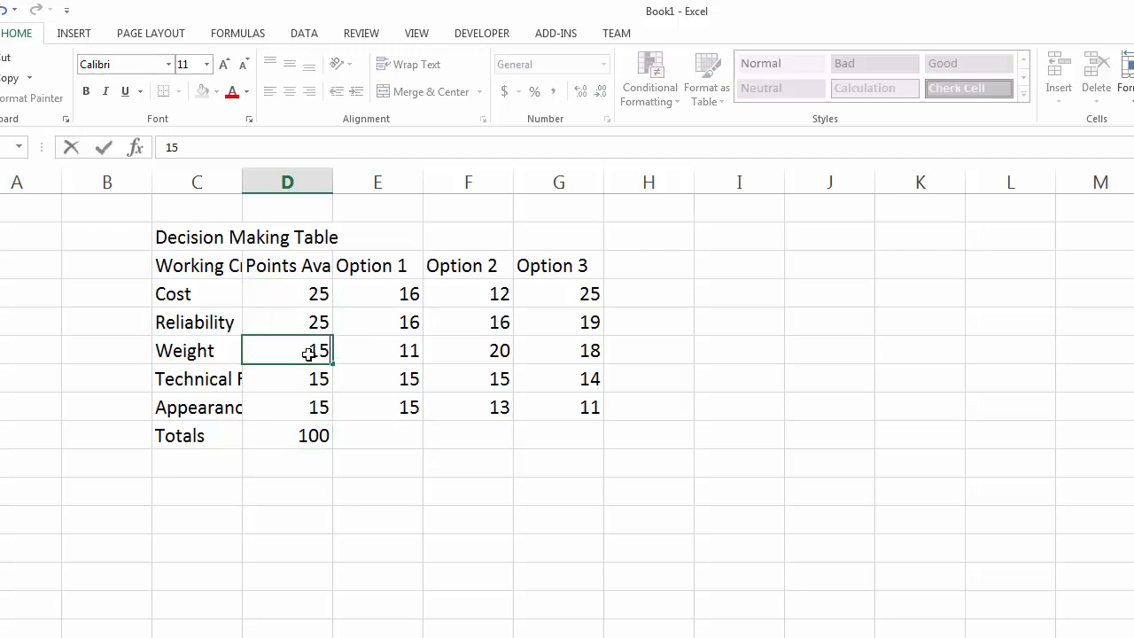
pyautogui.click(354, 417)
pyautogui.click(307, 440)
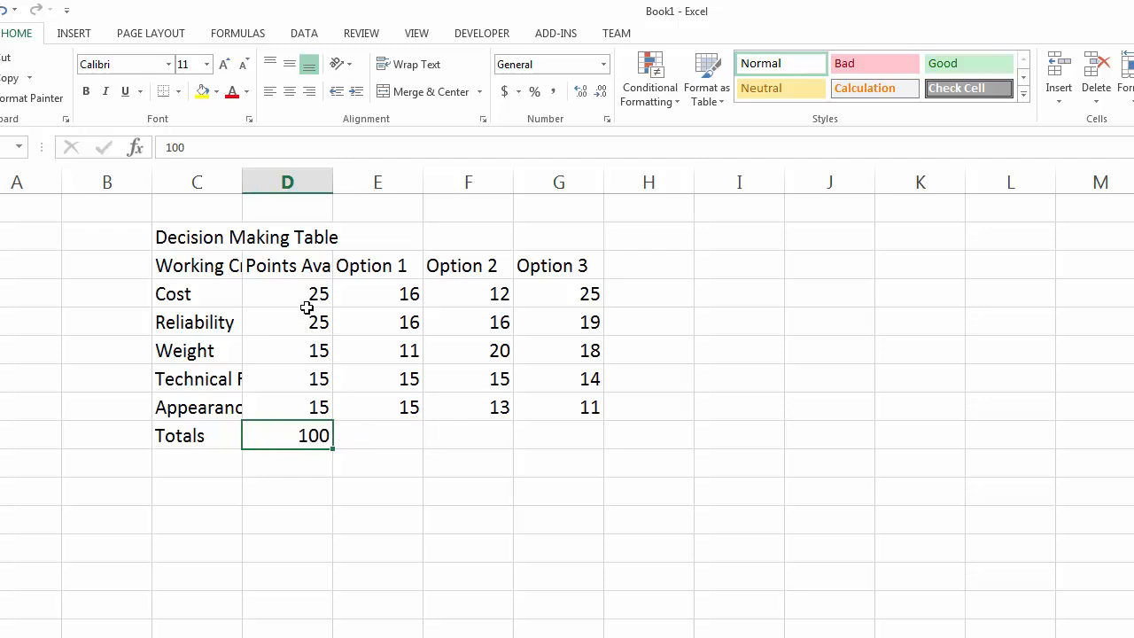
pyautogui.moveTo(302, 293); pyautogui.dragTo(292, 406)
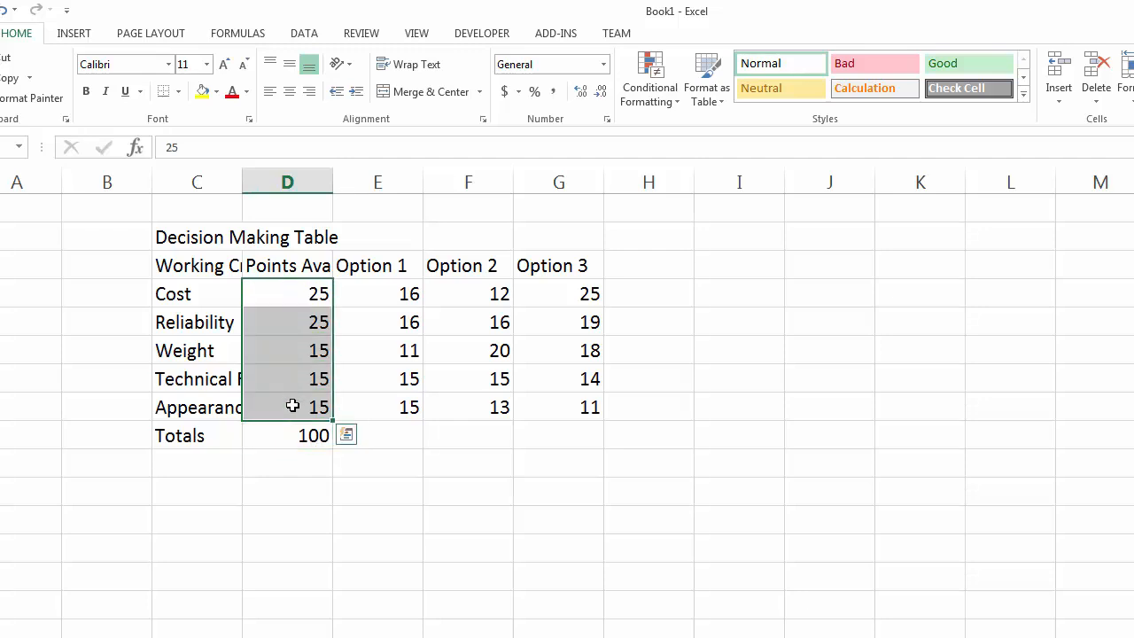
pyautogui.click(437, 439)
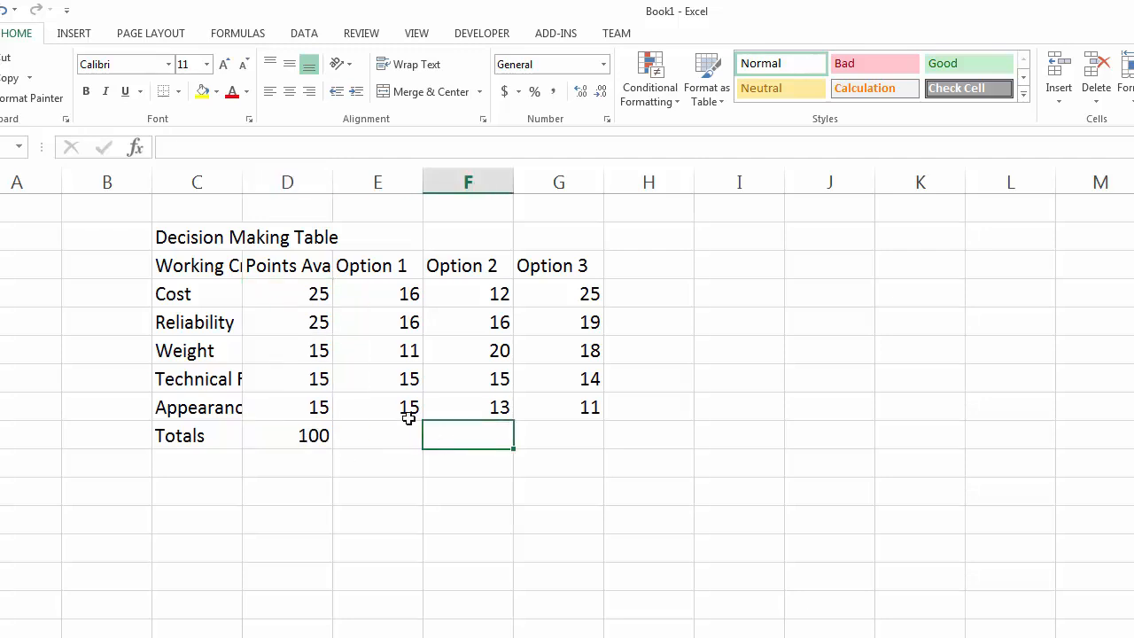
pyautogui.click(18, 11)
# Replace the fixed total in D9 with the formula =SUM(D4:D8).
pyautogui.click(307, 435)
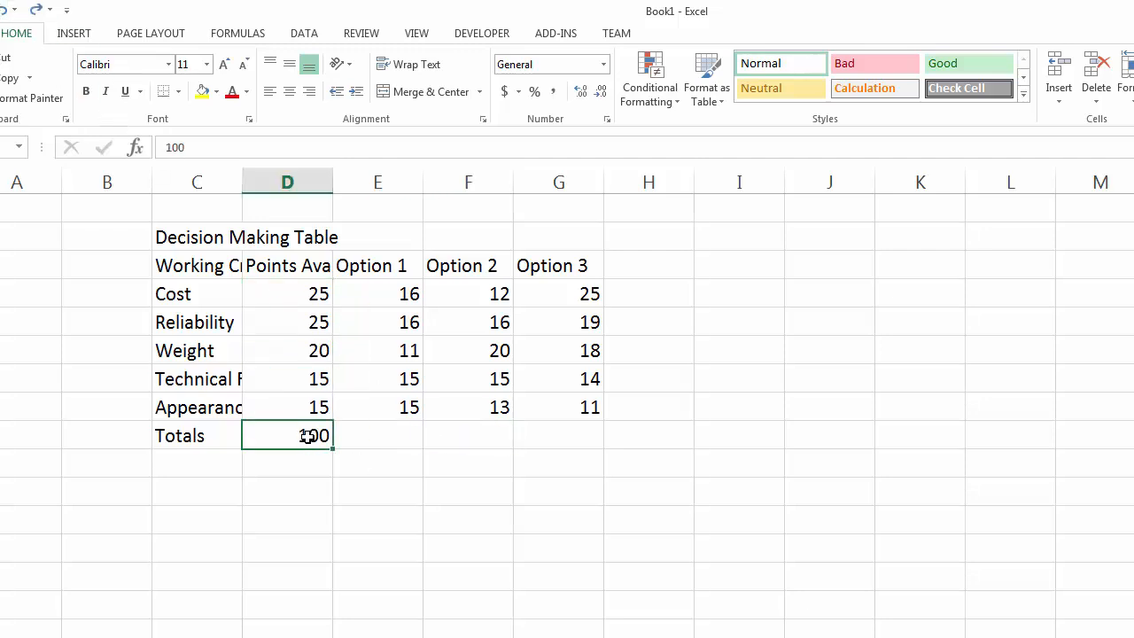
pyautogui.press('BackSpace')
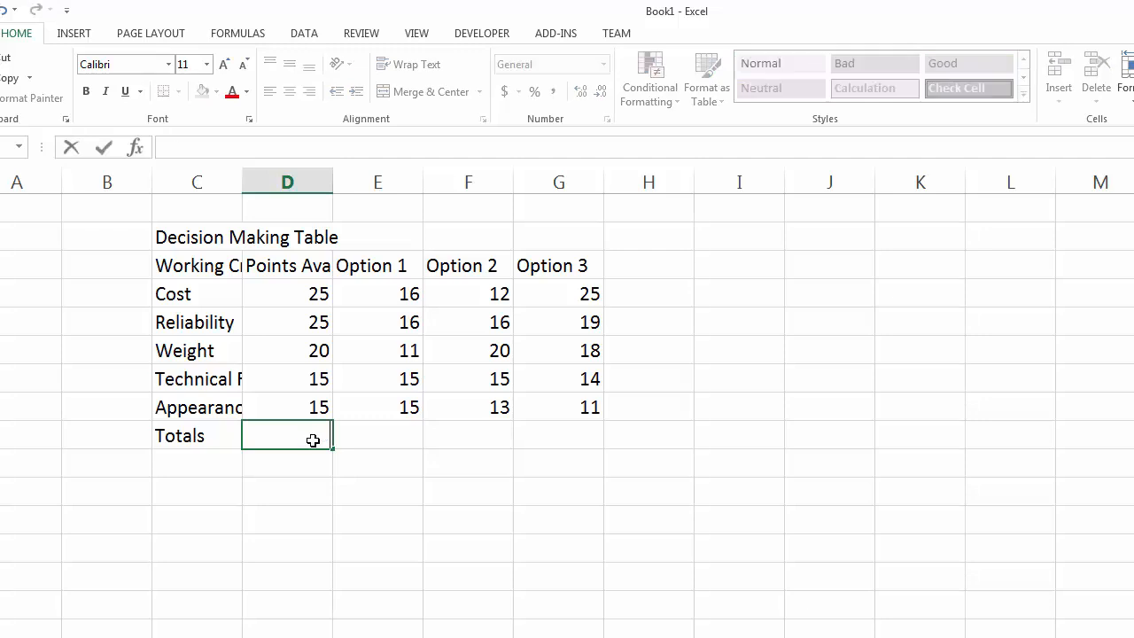
pyautogui.doubleClick(318, 308)
pyautogui.click(321, 437)
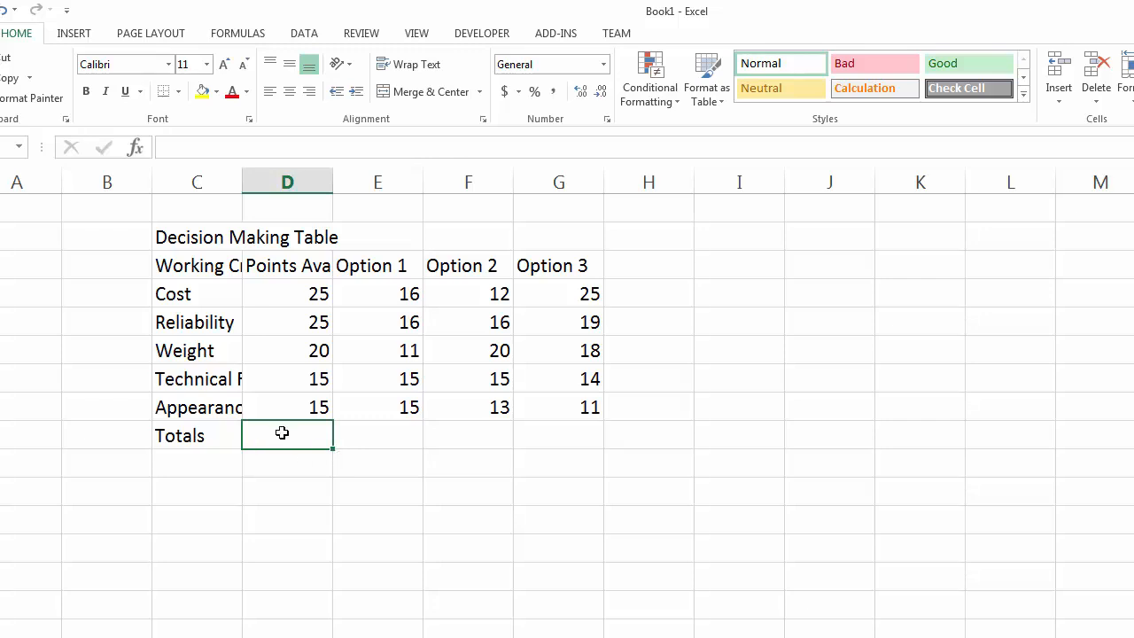
pyautogui.click(161, 147)
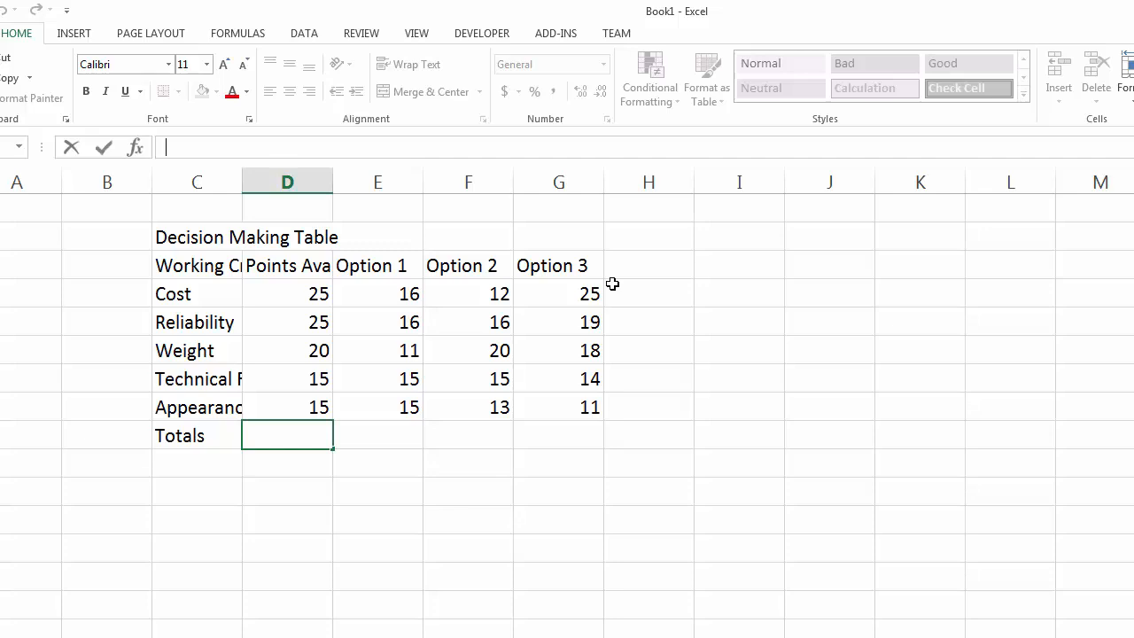
pyautogui.write('=')
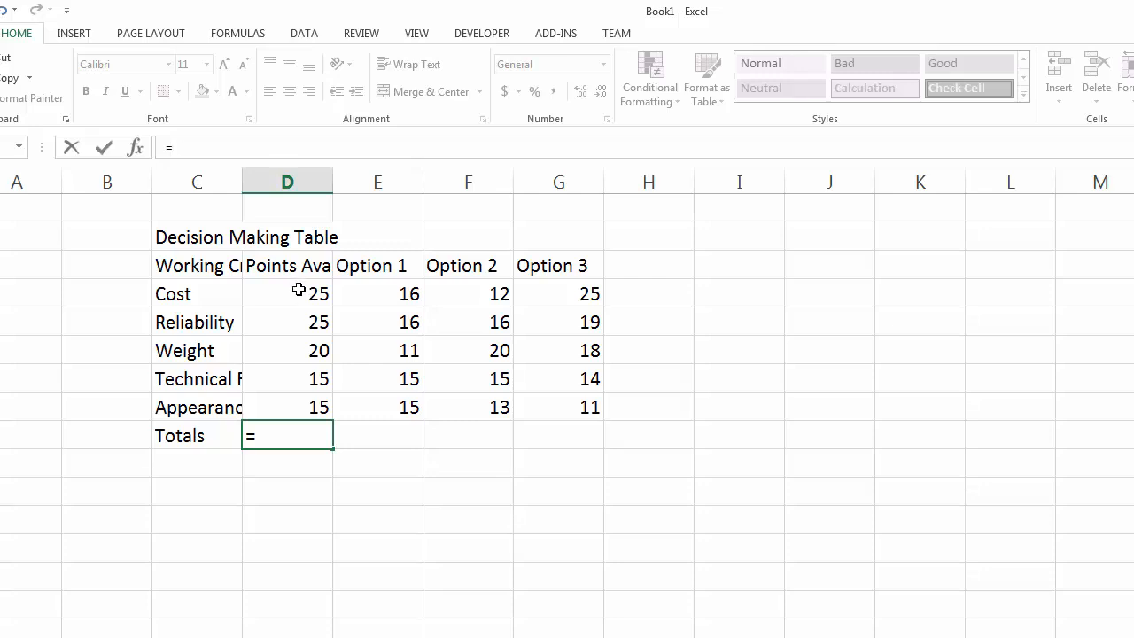
pyautogui.moveTo(298, 289); pyautogui.dragTo(289, 402)
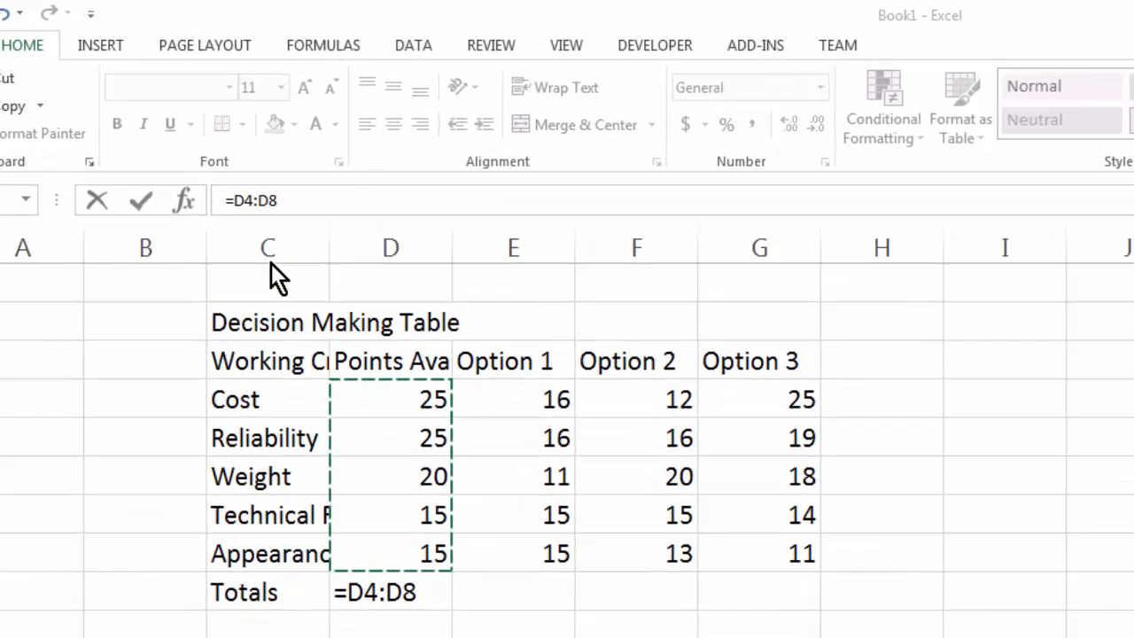
pyautogui.click(169, 147)
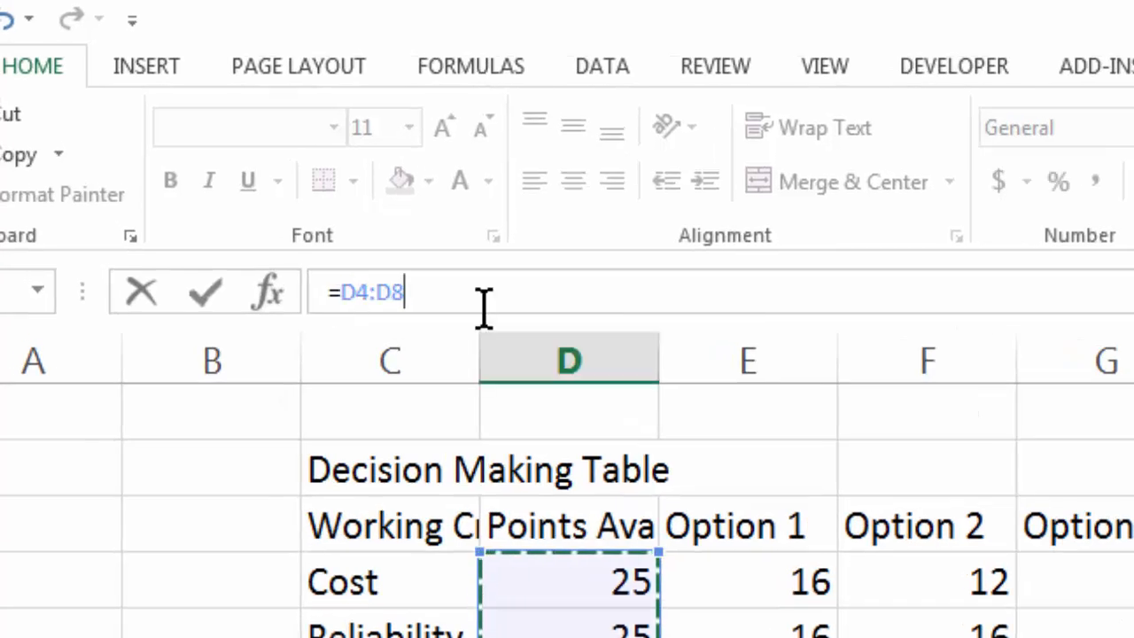
pyautogui.click(345, 294)
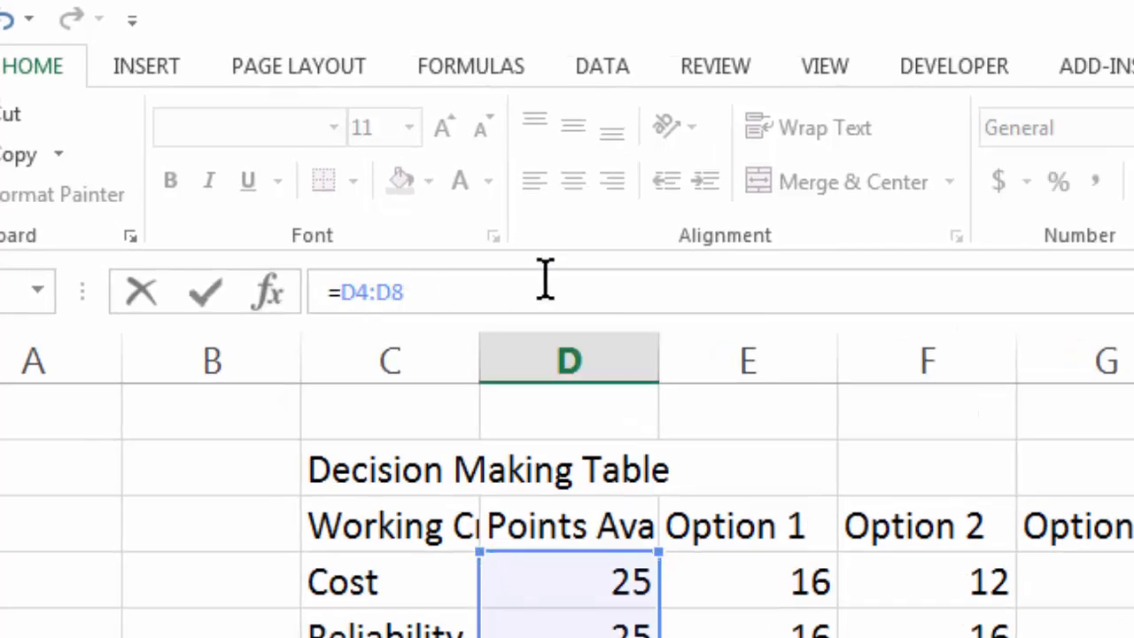
pyautogui.write('sum(')
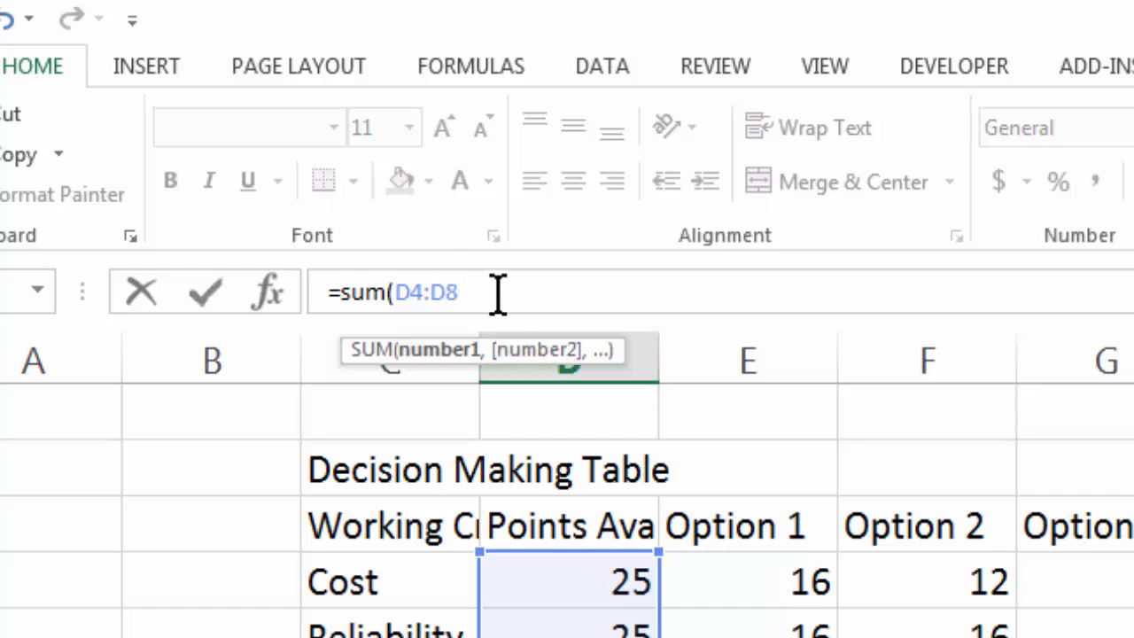
pyautogui.write(')')
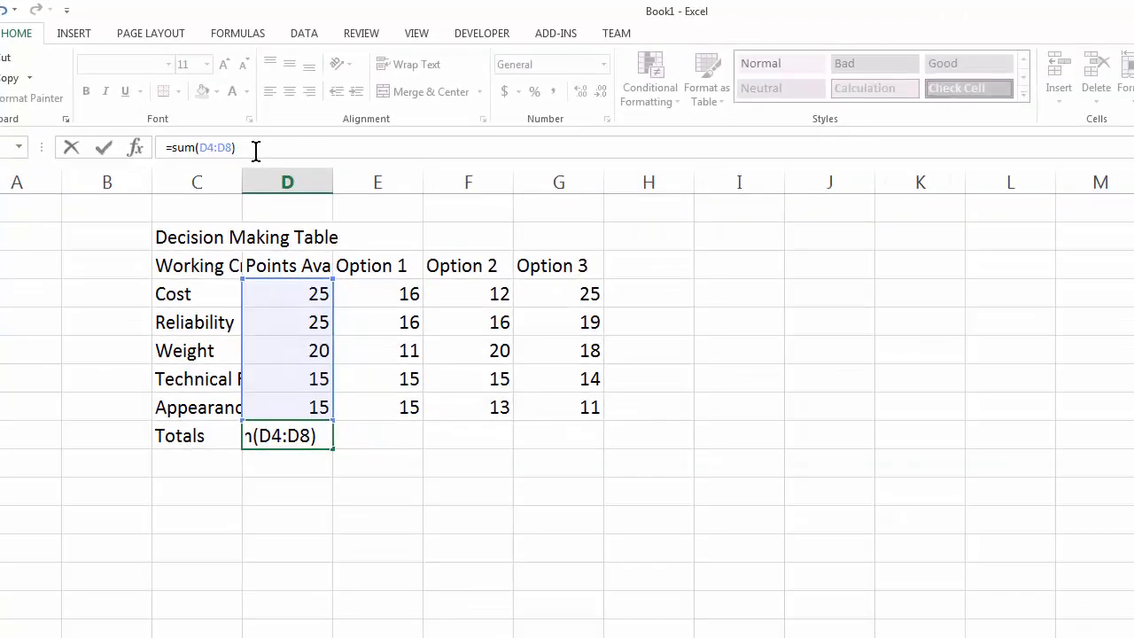
pyautogui.press('Return')
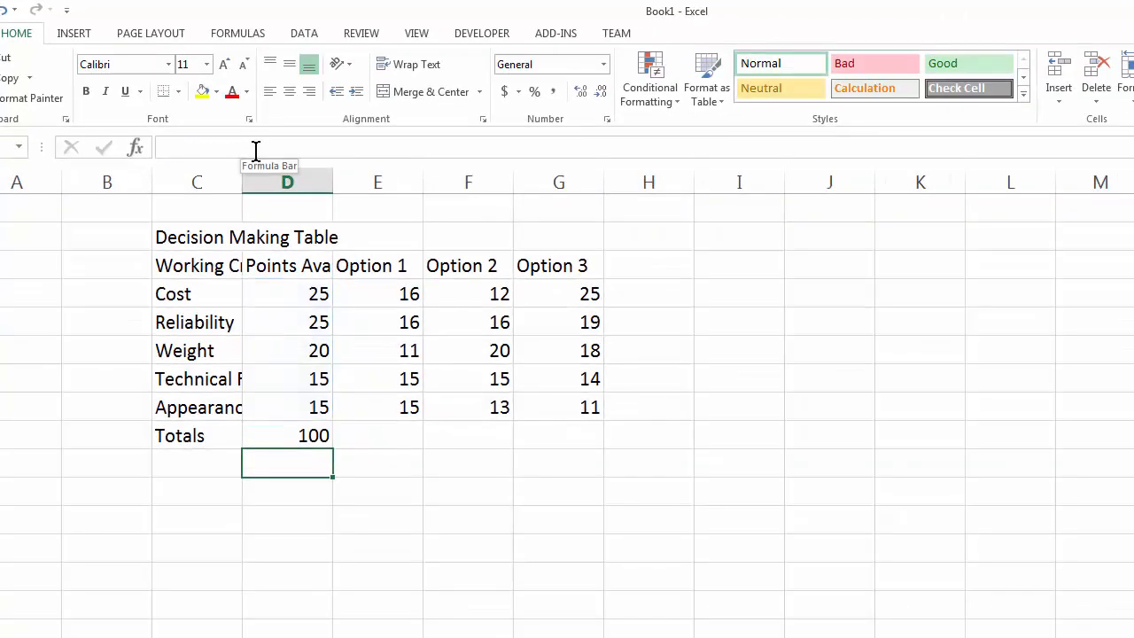
# Clear the total in D9 and sum the points in D4 to D8 there with AutoSum.
pyautogui.click(291, 432)
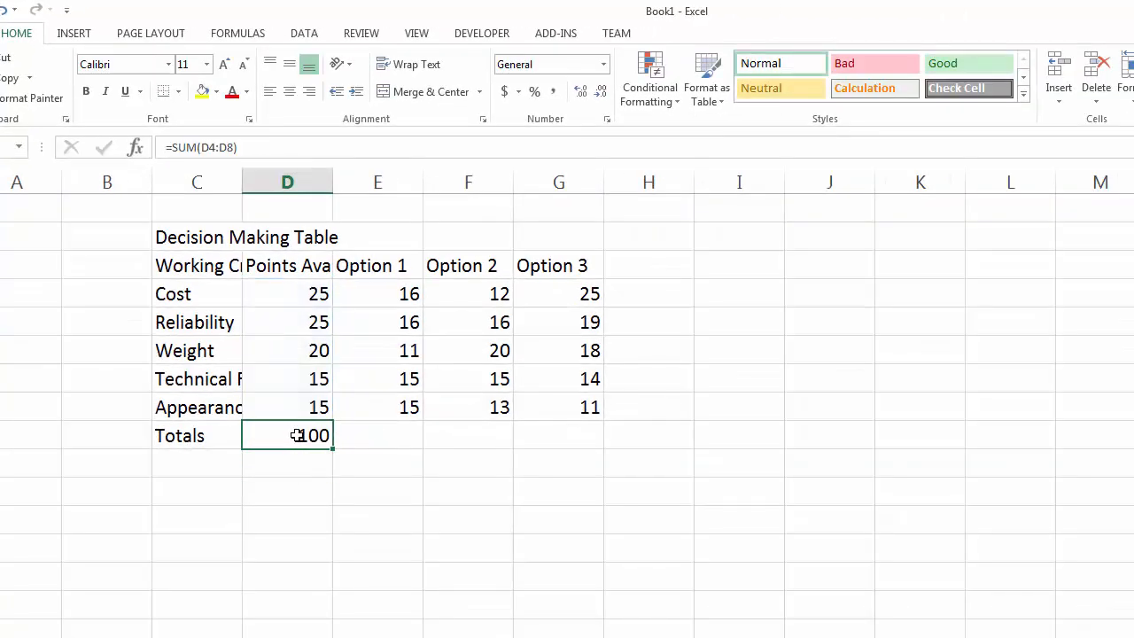
pyautogui.press('Delete')
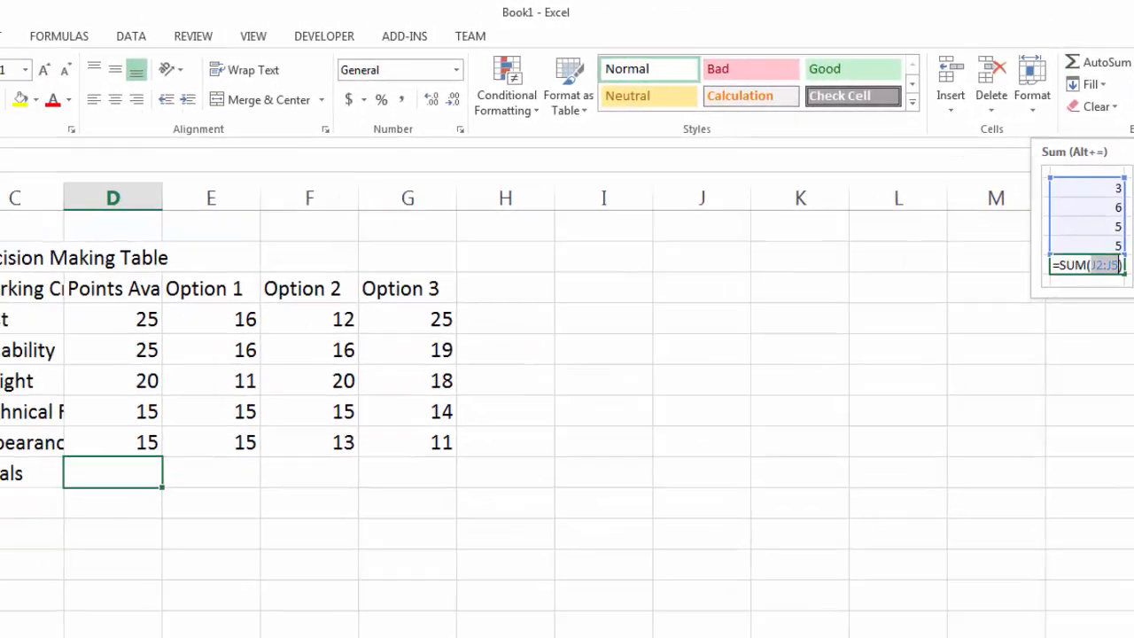
pyautogui.moveTo(292, 296); pyautogui.dragTo(277, 407)
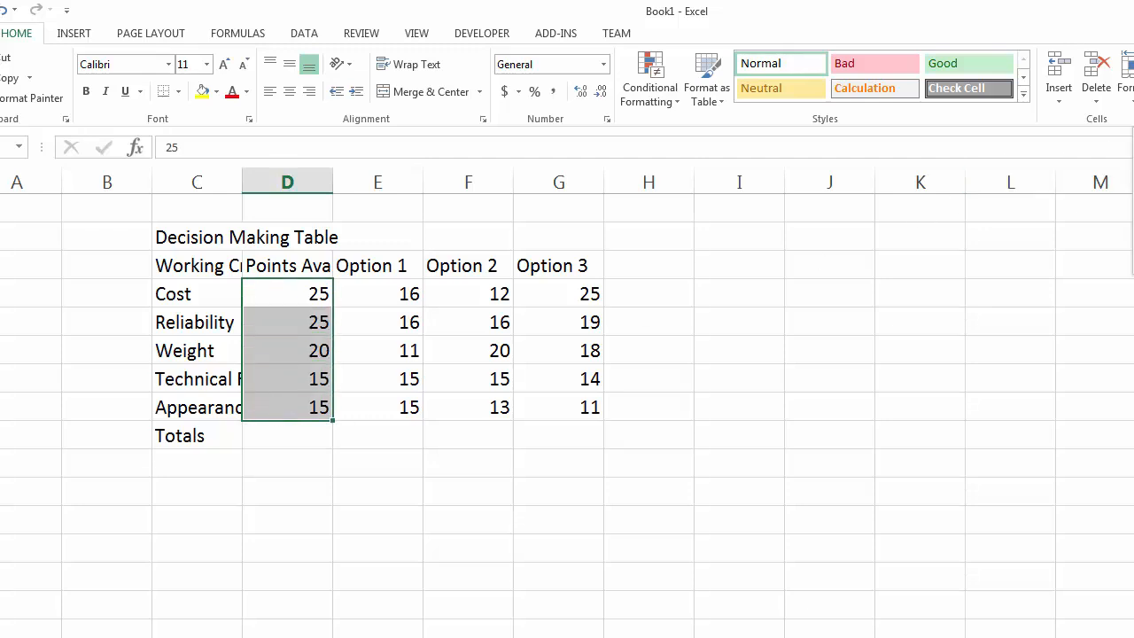
pyautogui.hotkey('alt', '=')
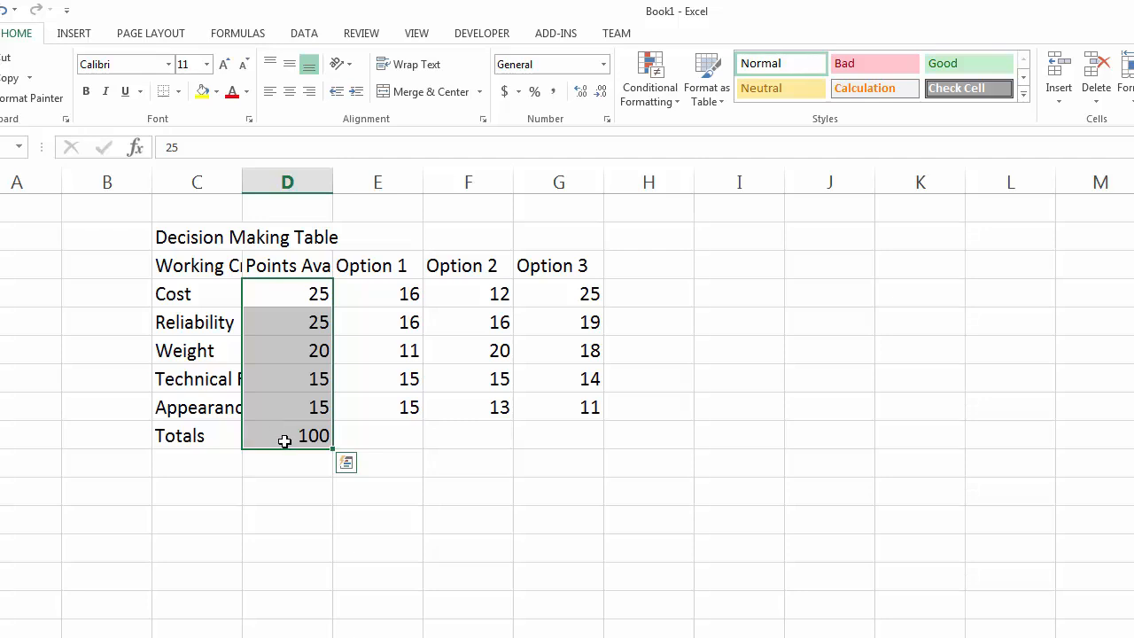
# Inspect the AutoSum formula in D9 and the list of other functions AutoSum offers.
pyautogui.click(283, 437)
pyautogui.click(248, 147)
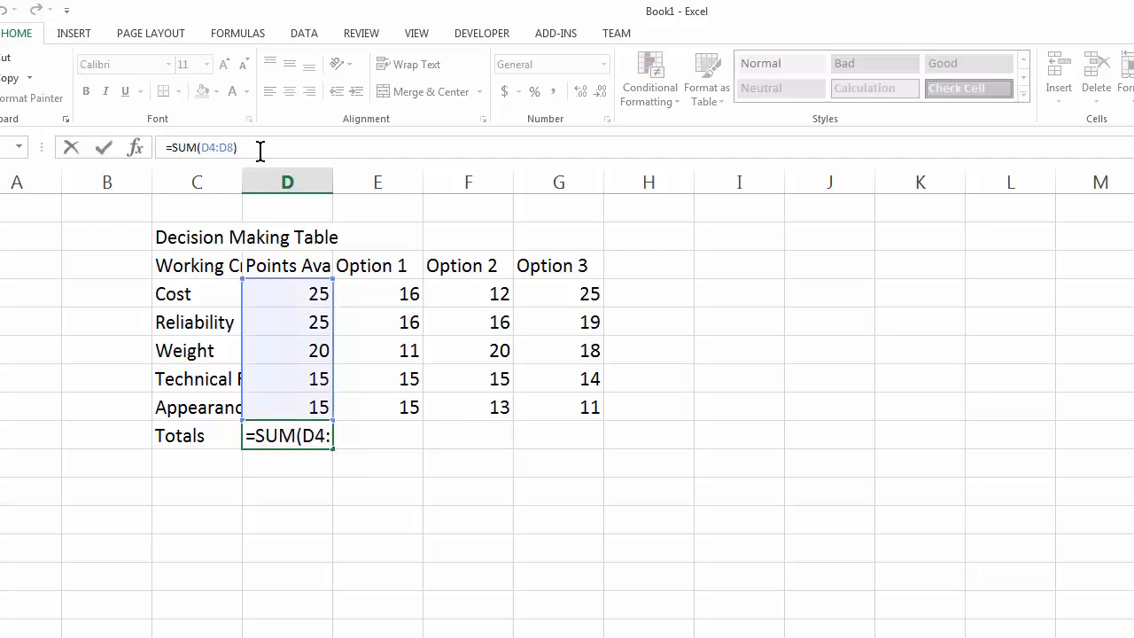
pyautogui.click(105, 149)
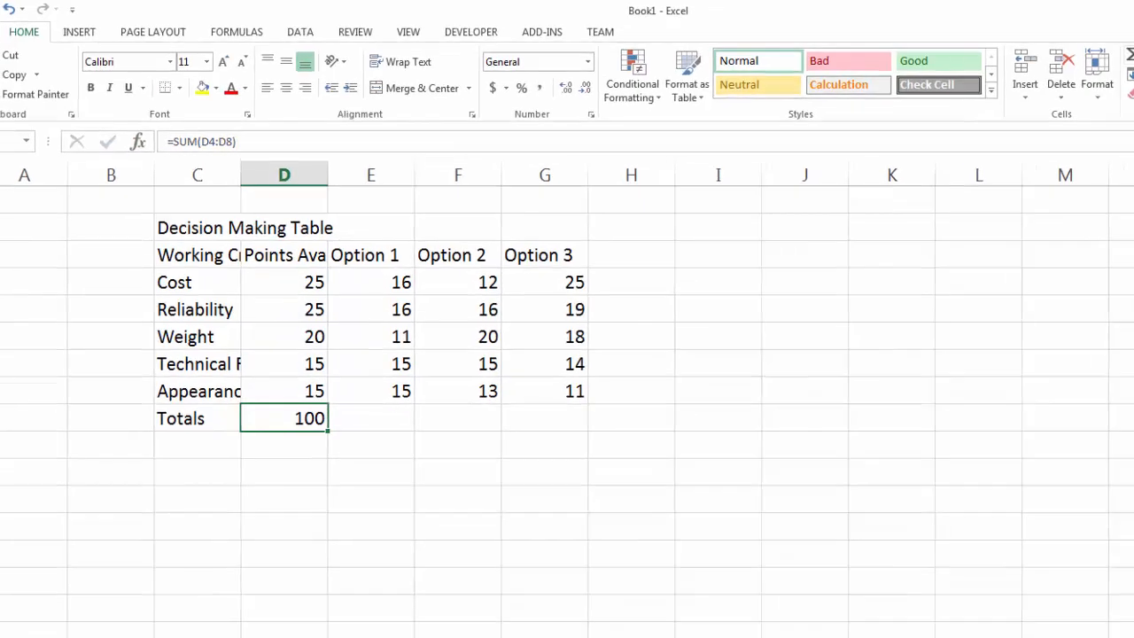
pyautogui.click(992, 44)
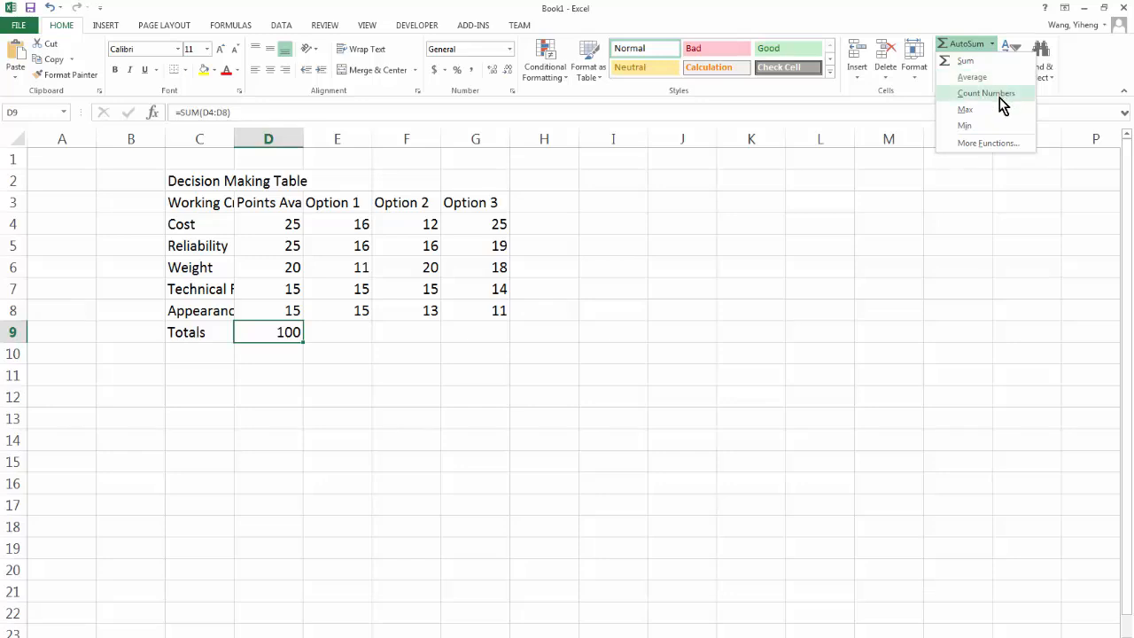
pyautogui.click(972, 15)
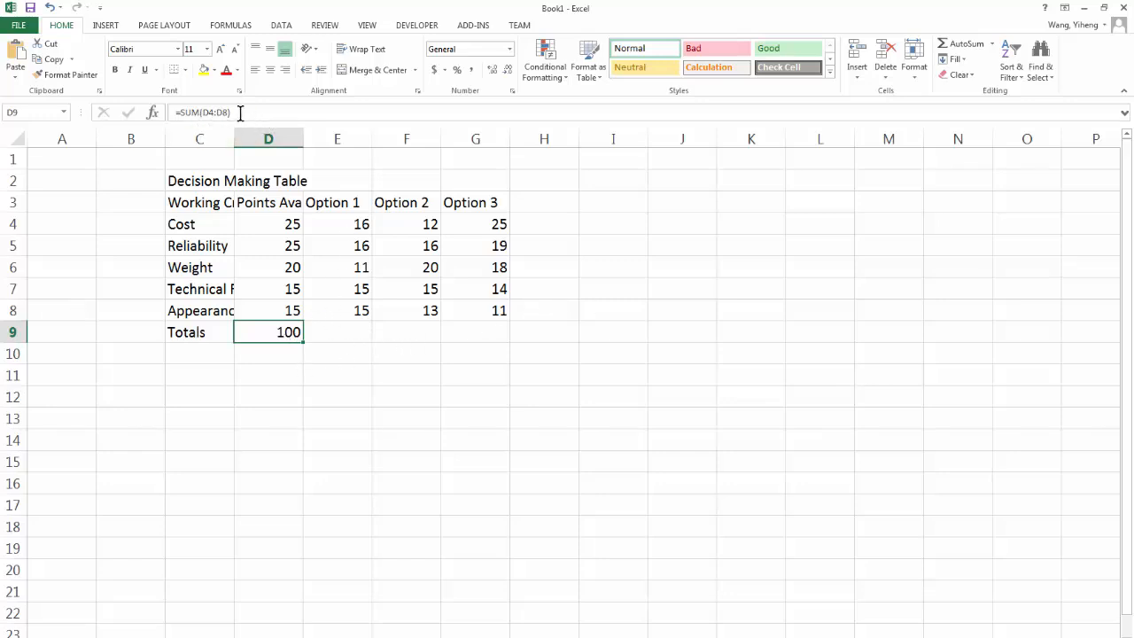
pyautogui.click(344, 332)
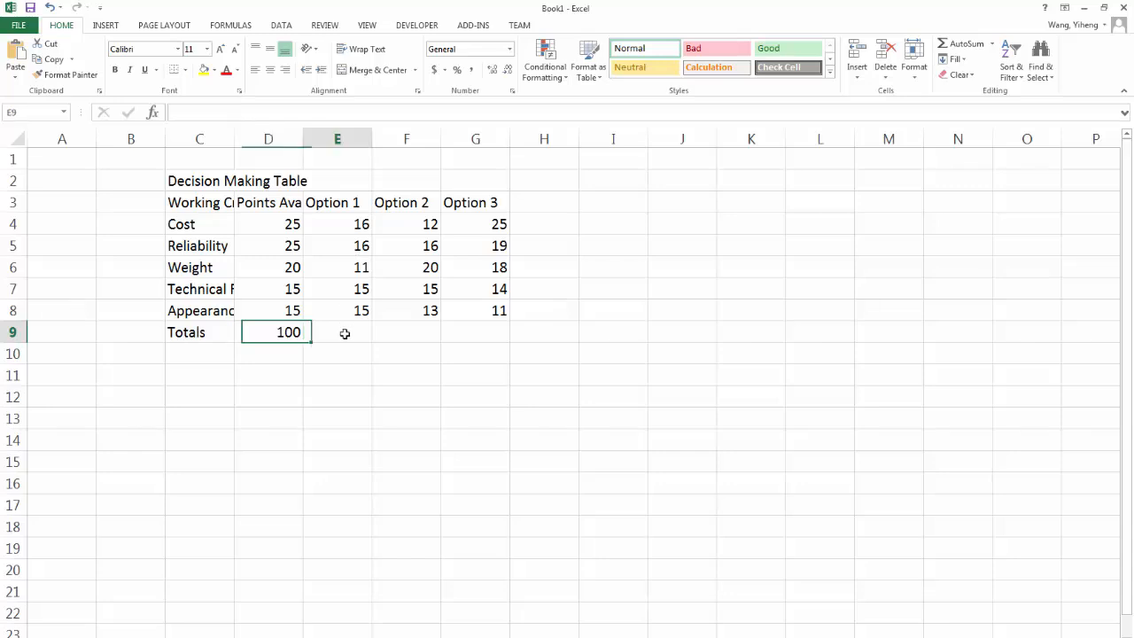
pyautogui.click(416, 332)
pyautogui.click(458, 333)
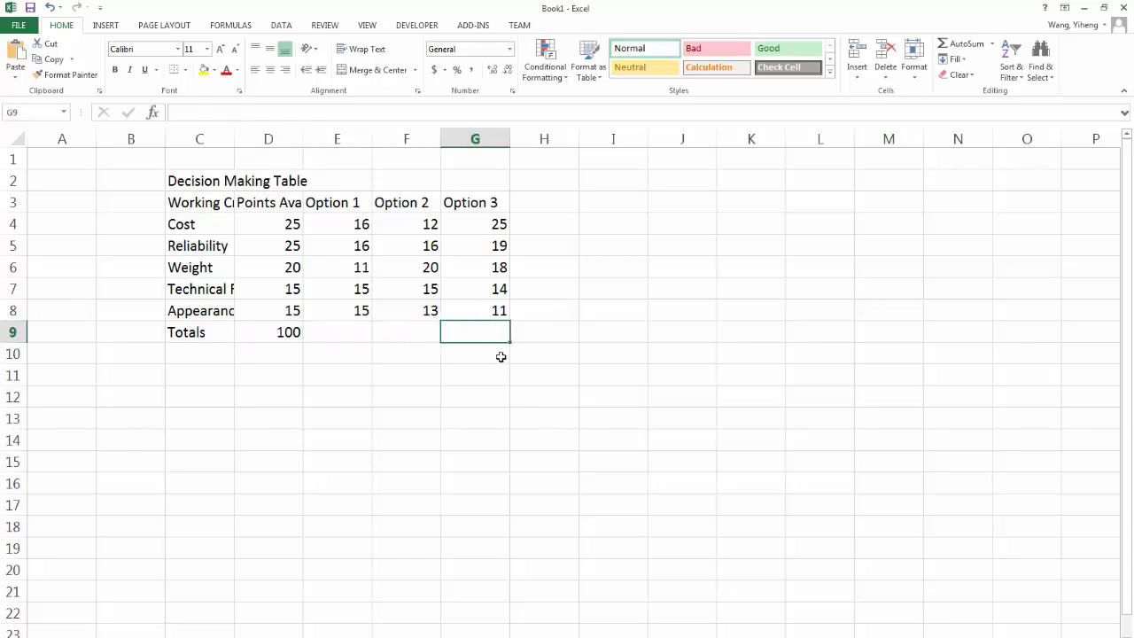
pyautogui.click(370, 324)
pyautogui.click(417, 330)
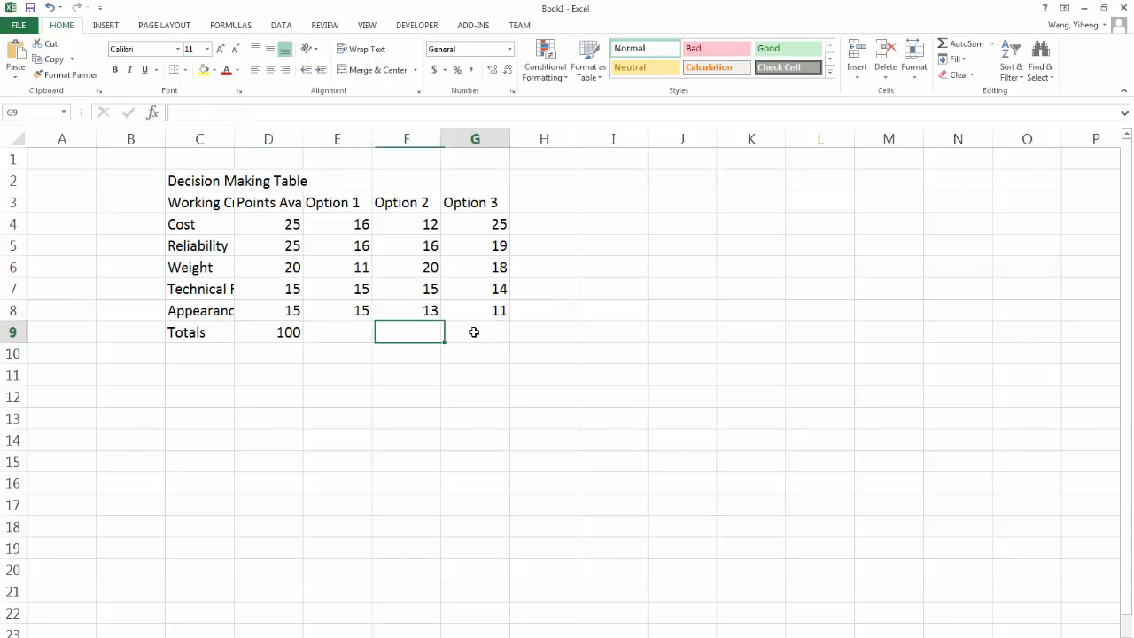
pyautogui.click(474, 331)
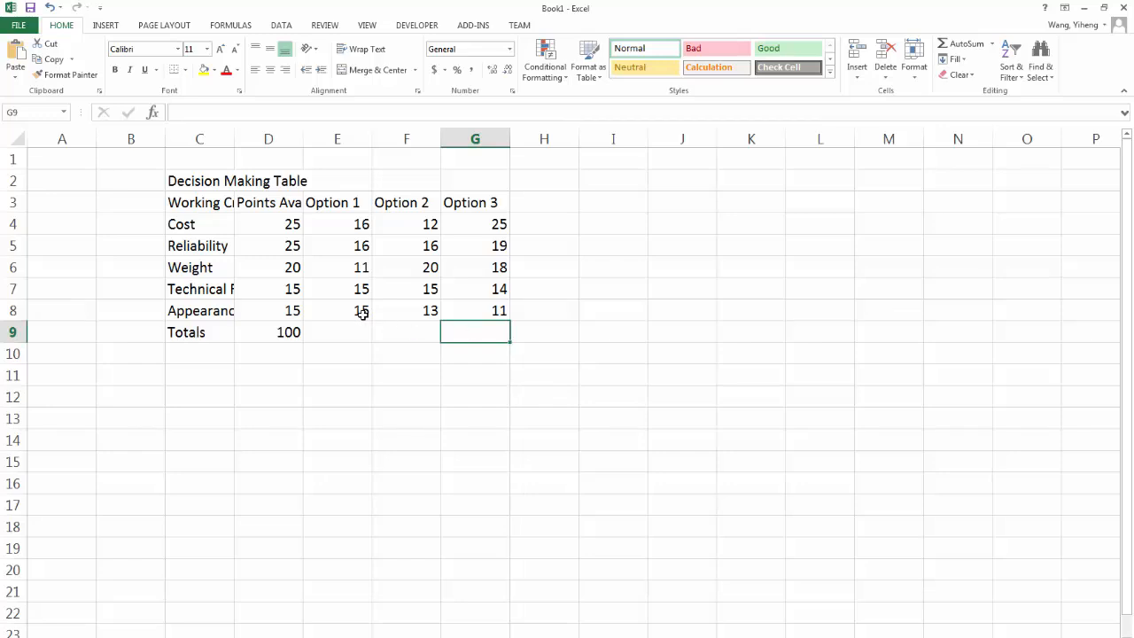
pyautogui.moveTo(351, 311); pyautogui.dragTo(337, 222)
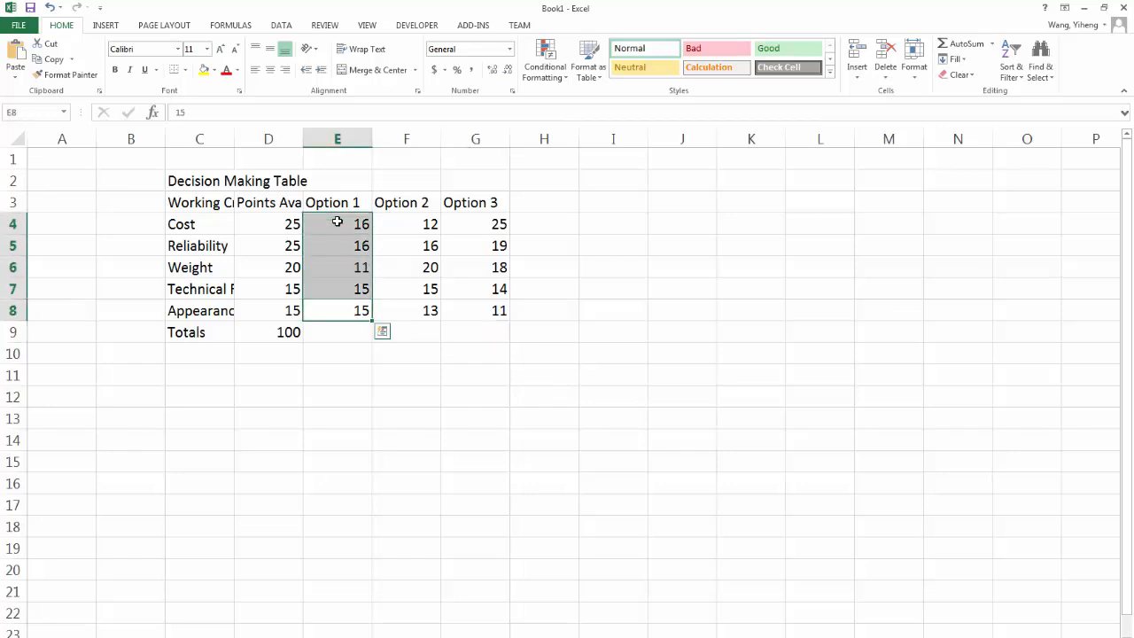
pyautogui.click(351, 337)
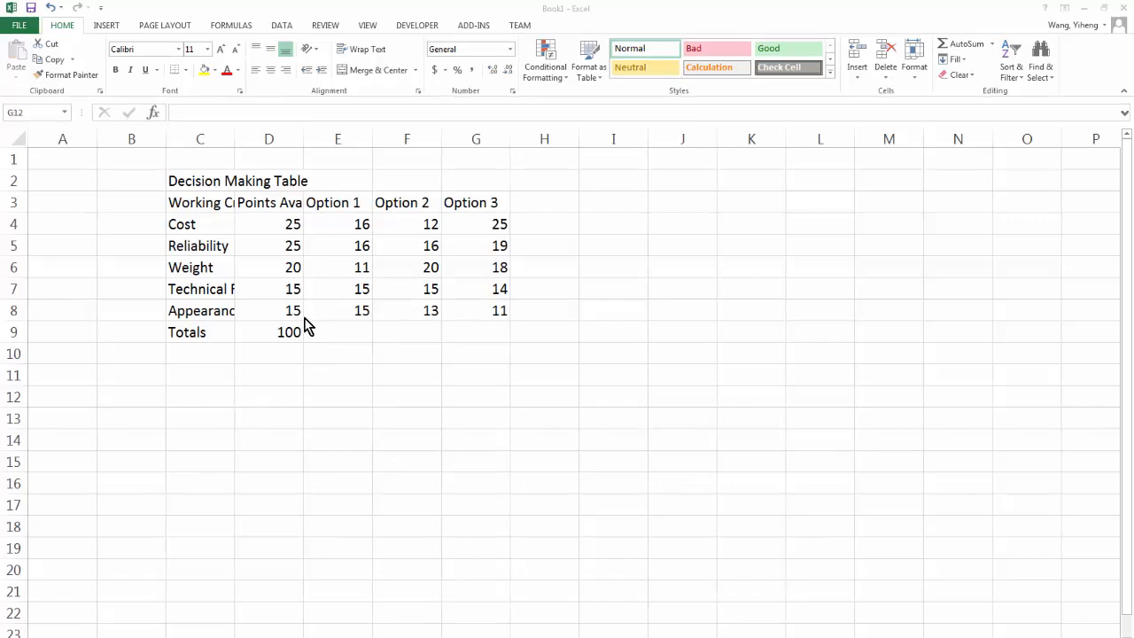
# Copy the total formula from D9 into E9 through G9 for the three options.
pyautogui.click(284, 332)
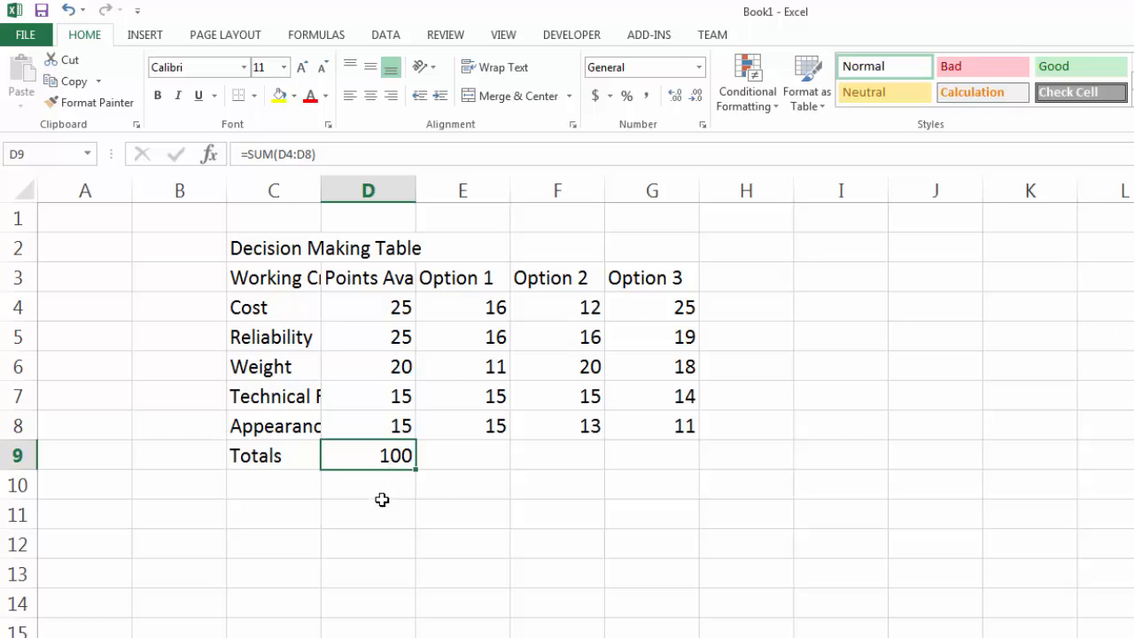
pyautogui.hotkey('ctrl', 'c')
pyautogui.moveTo(464, 457); pyautogui.dragTo(623, 461)
pyautogui.hotkey('ctrl', 'v')
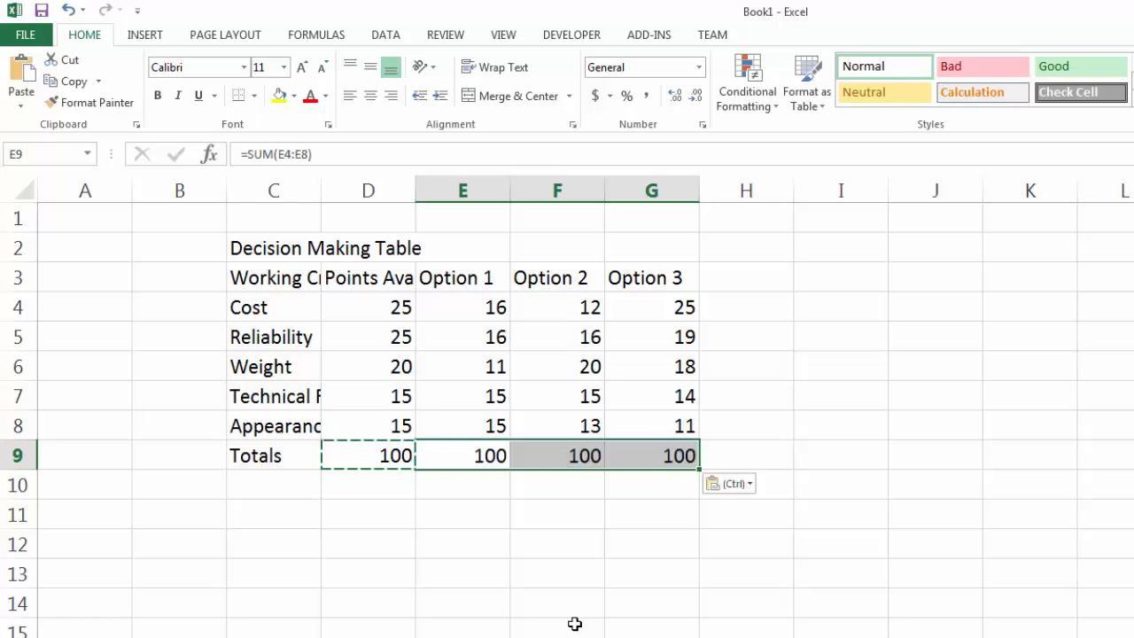
pyautogui.click(466, 550)
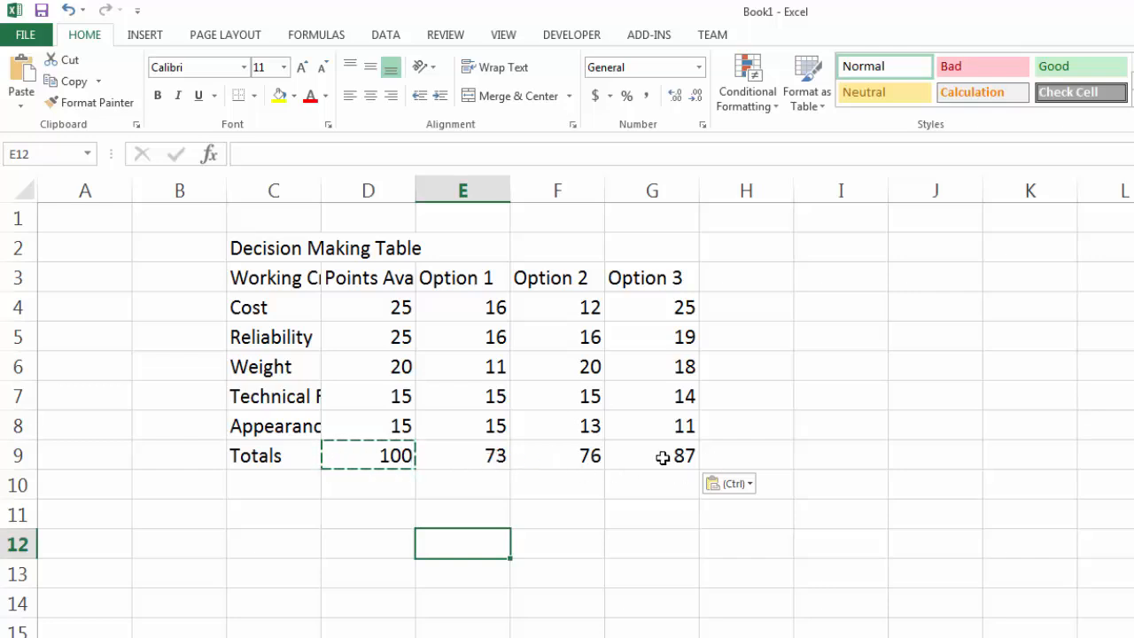
# Examine which cell ranges the total formulas in D9, E9 and F9 add up.
pyautogui.click(377, 458)
pyautogui.click(345, 154)
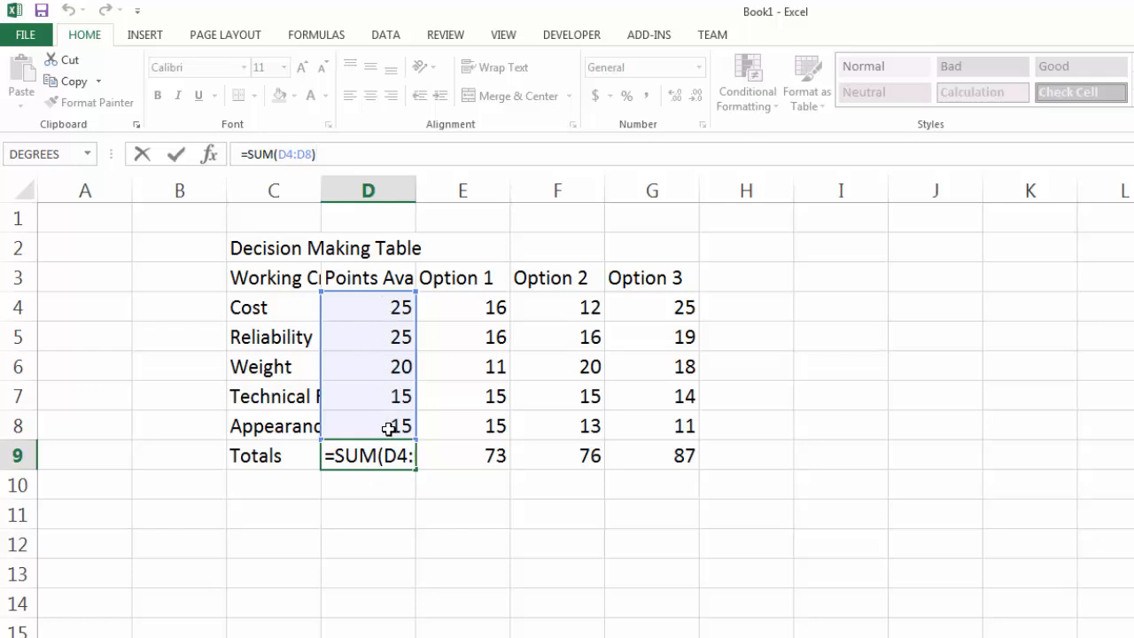
pyautogui.click(136, 156)
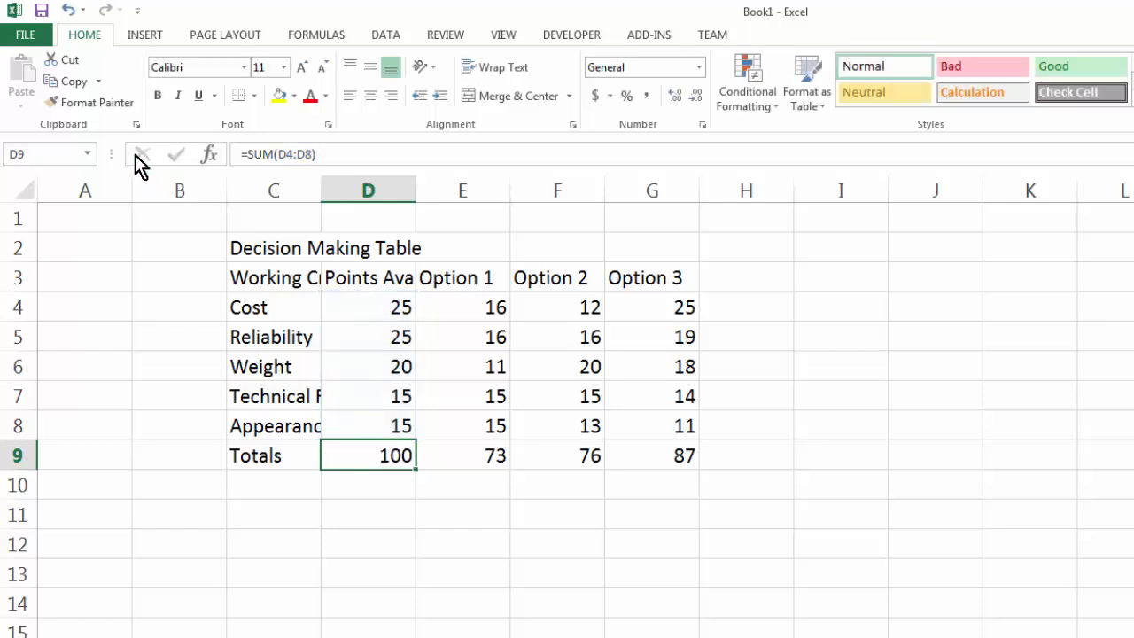
pyautogui.click(477, 456)
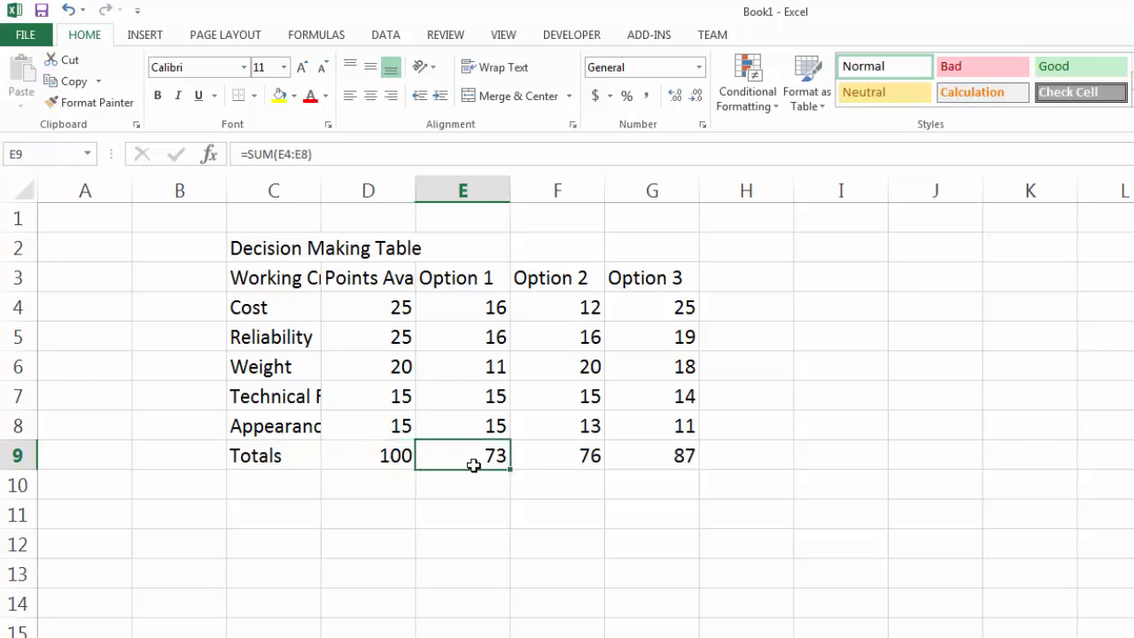
pyautogui.click(327, 154)
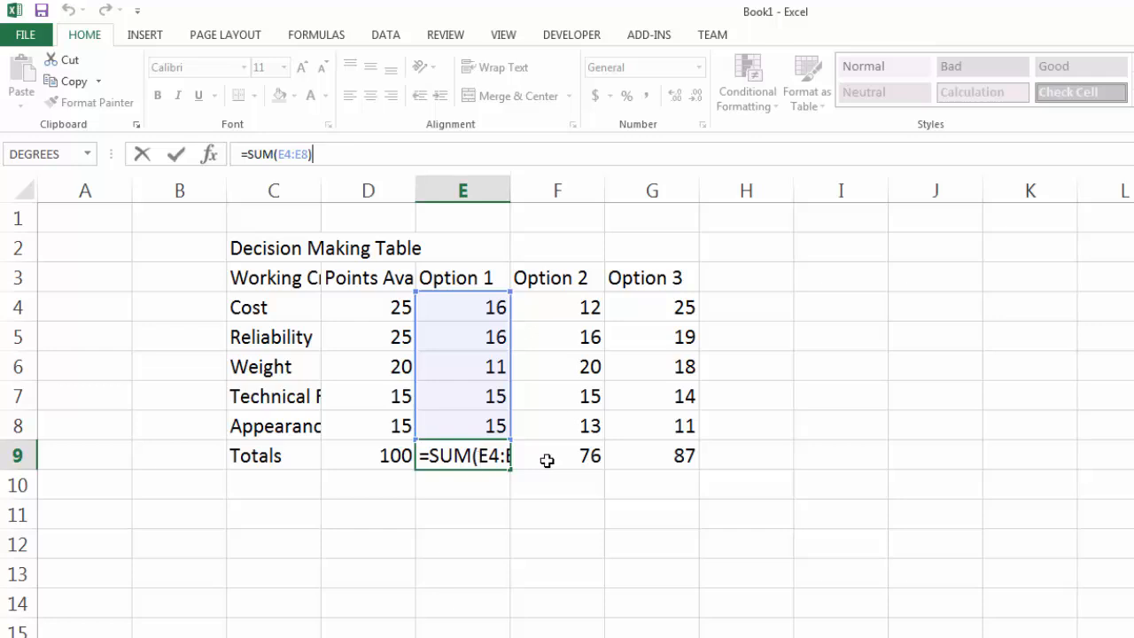
pyautogui.hotkey('ctrl', 'Return')
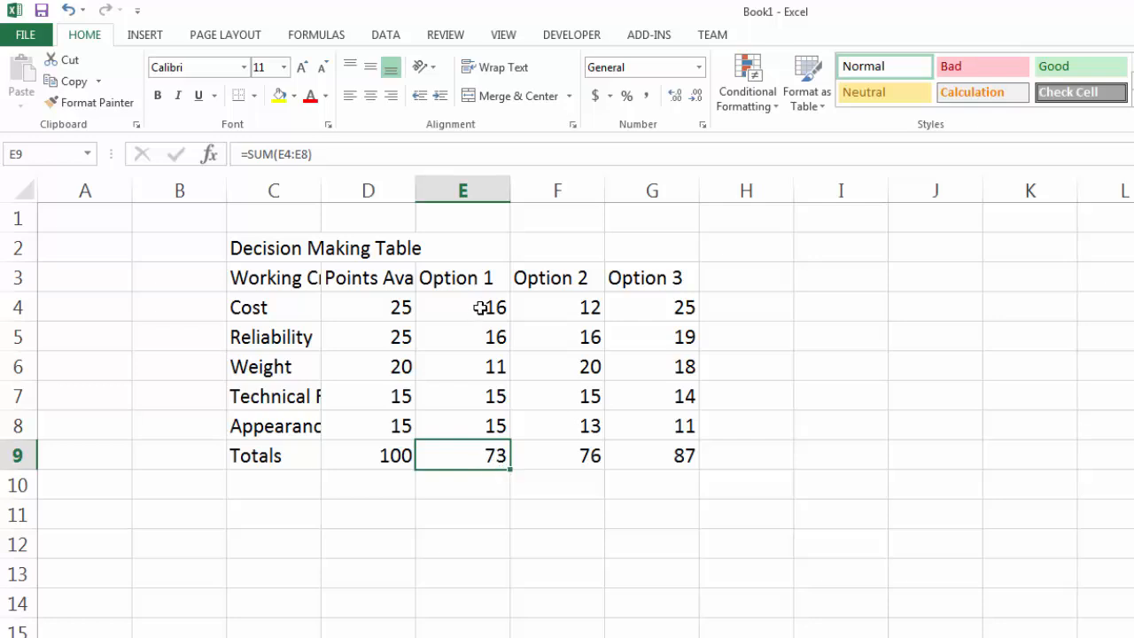
pyautogui.moveTo(481, 306); pyautogui.dragTo(475, 425)
pyautogui.click(582, 449)
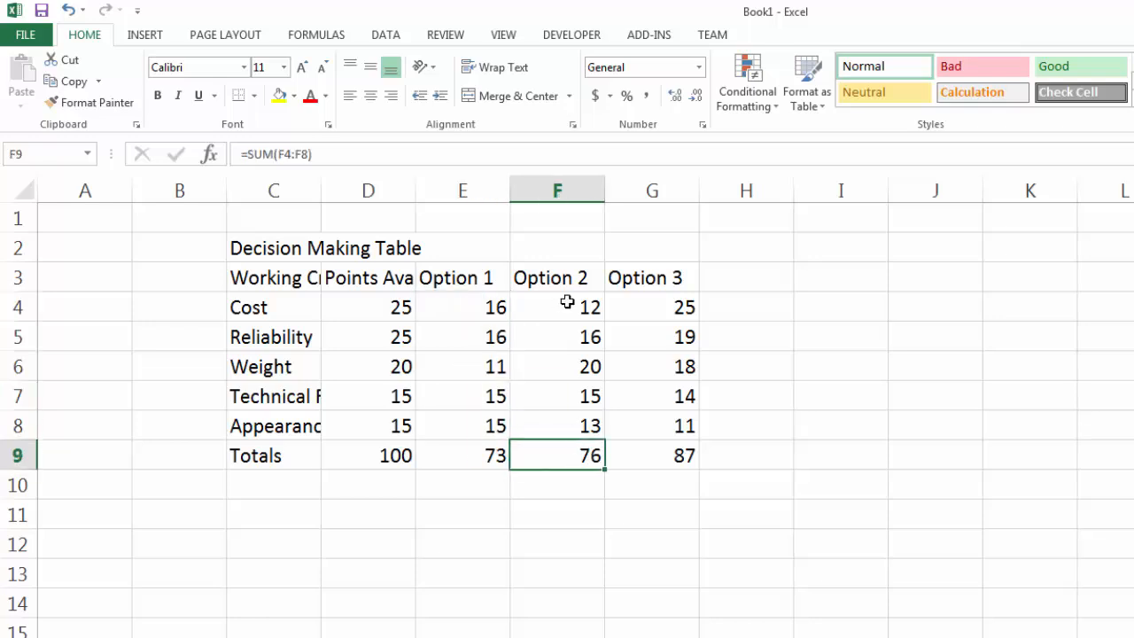
pyautogui.click(416, 152)
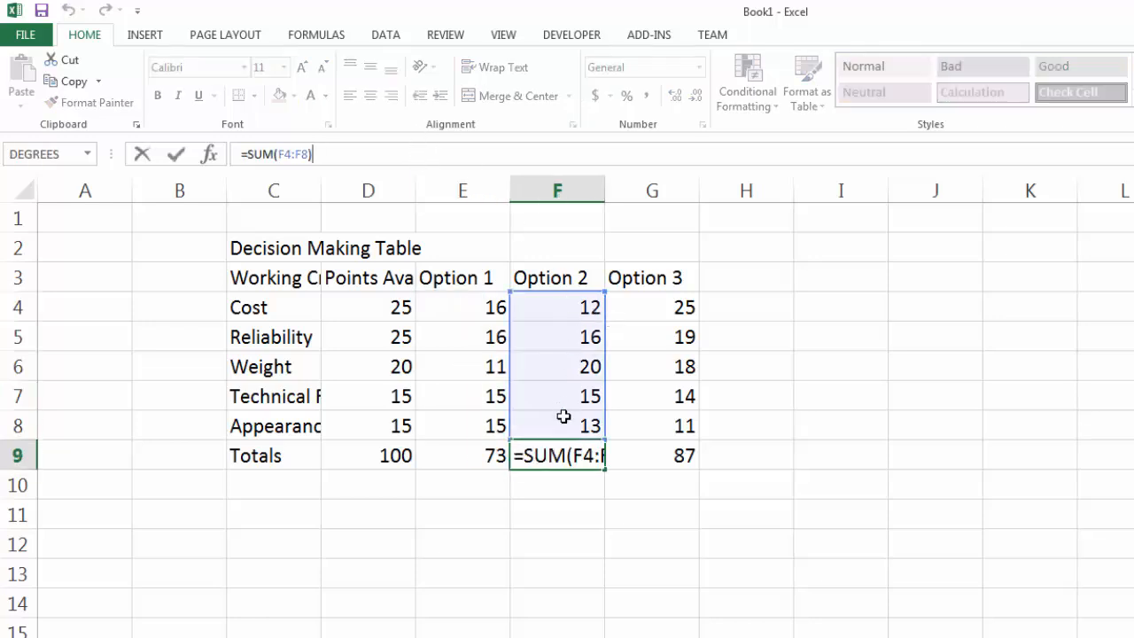
pyautogui.press('Escape')
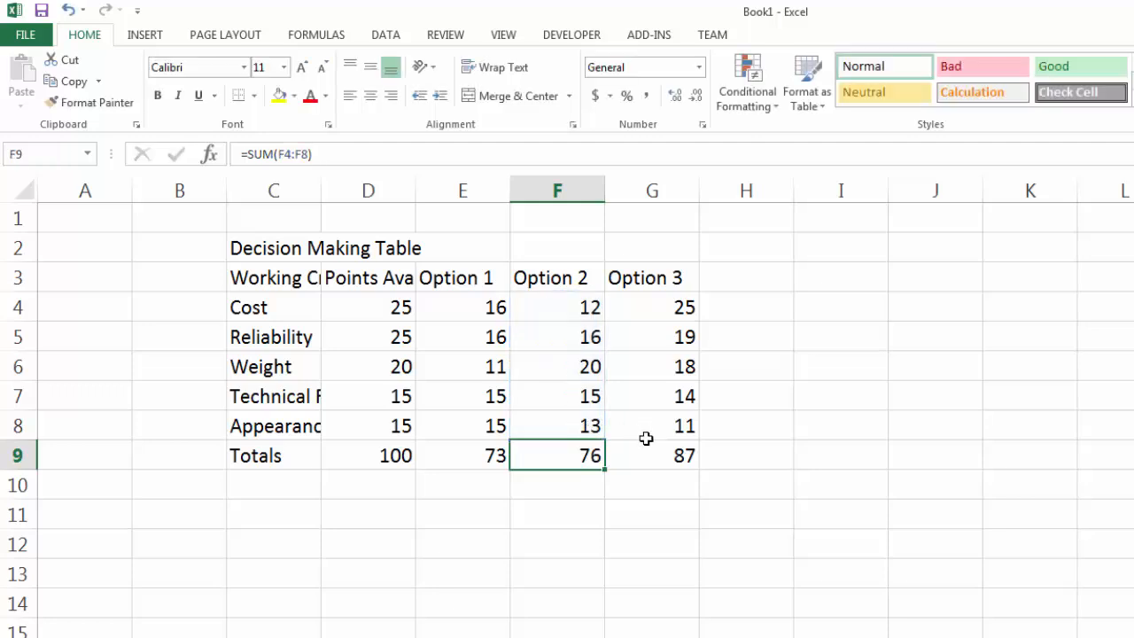
# Clear the option totals in E9 through G9 and paste the D9 total there as values only.
pyautogui.moveTo(648, 453); pyautogui.dragTo(456, 455)
pyautogui.press('Delete')
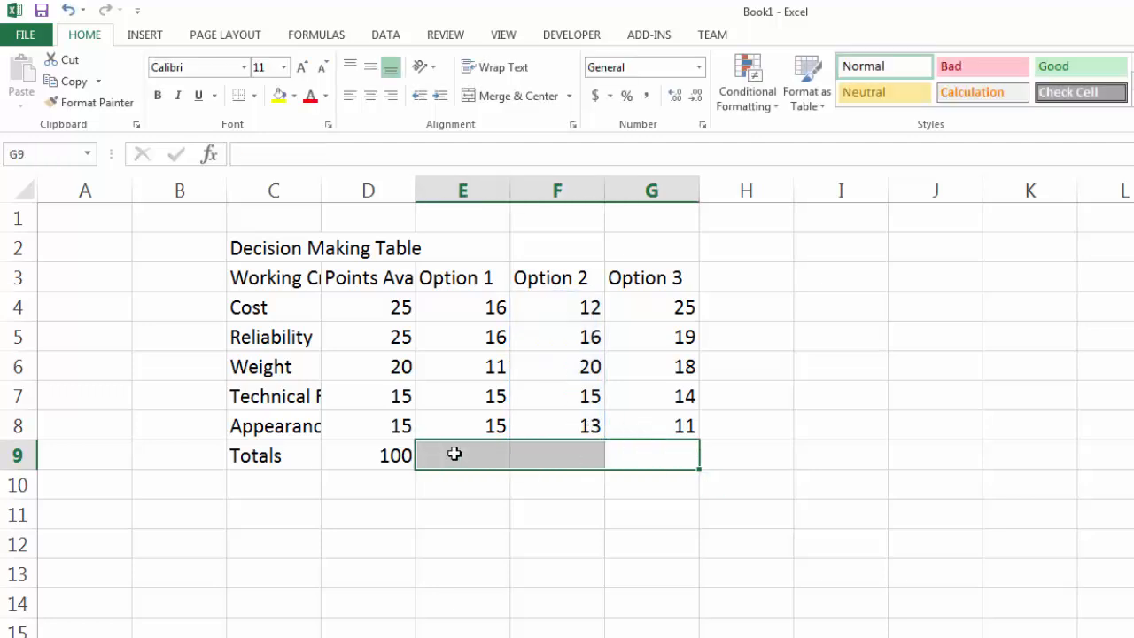
pyautogui.click(448, 506)
pyautogui.rightClick(397, 459)
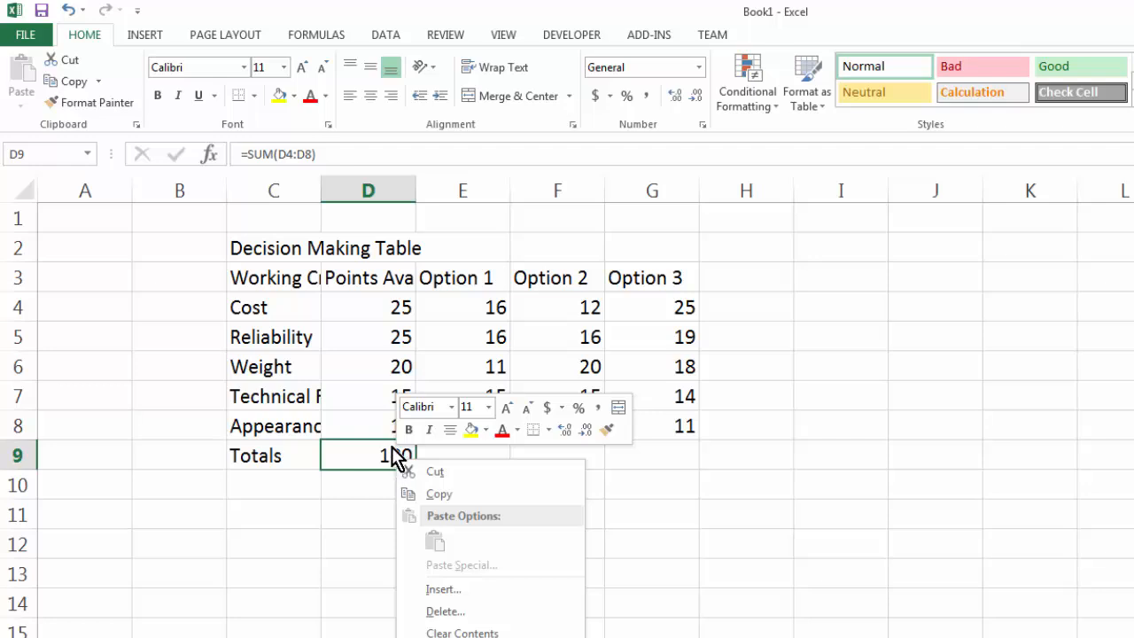
pyautogui.click(440, 495)
pyautogui.moveTo(451, 453); pyautogui.dragTo(645, 454)
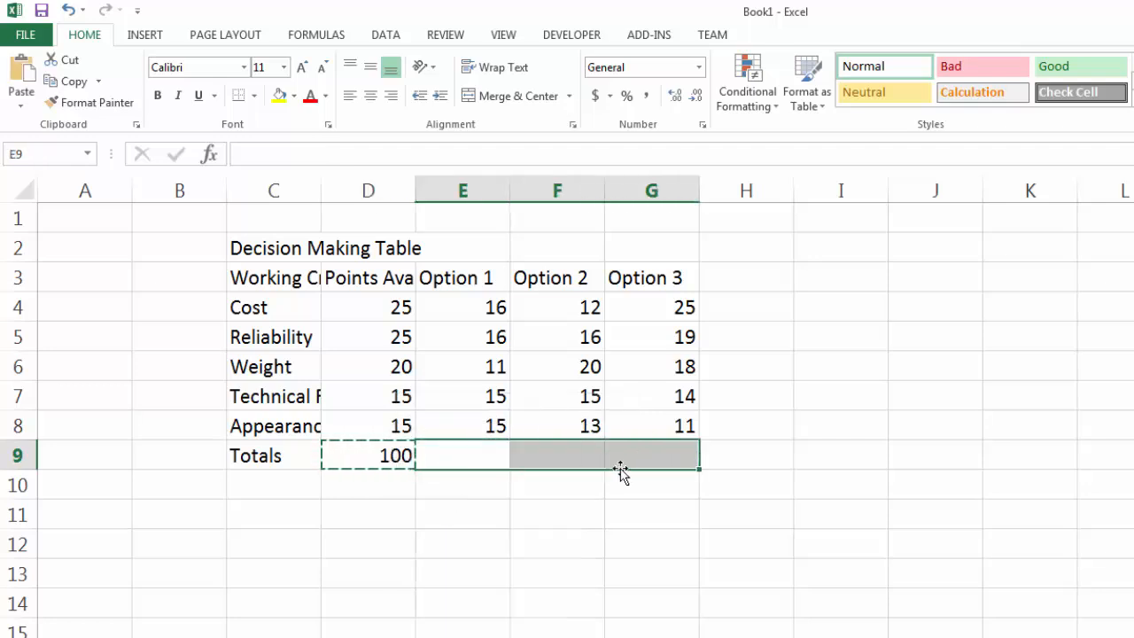
pyautogui.rightClick(483, 455)
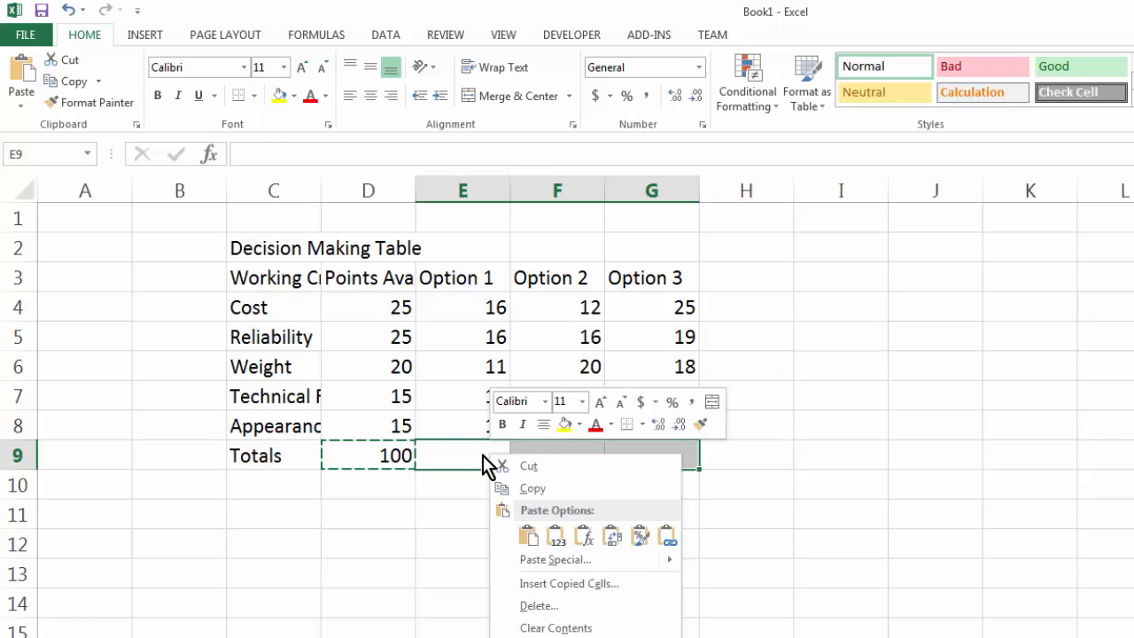
pyautogui.click(527, 540)
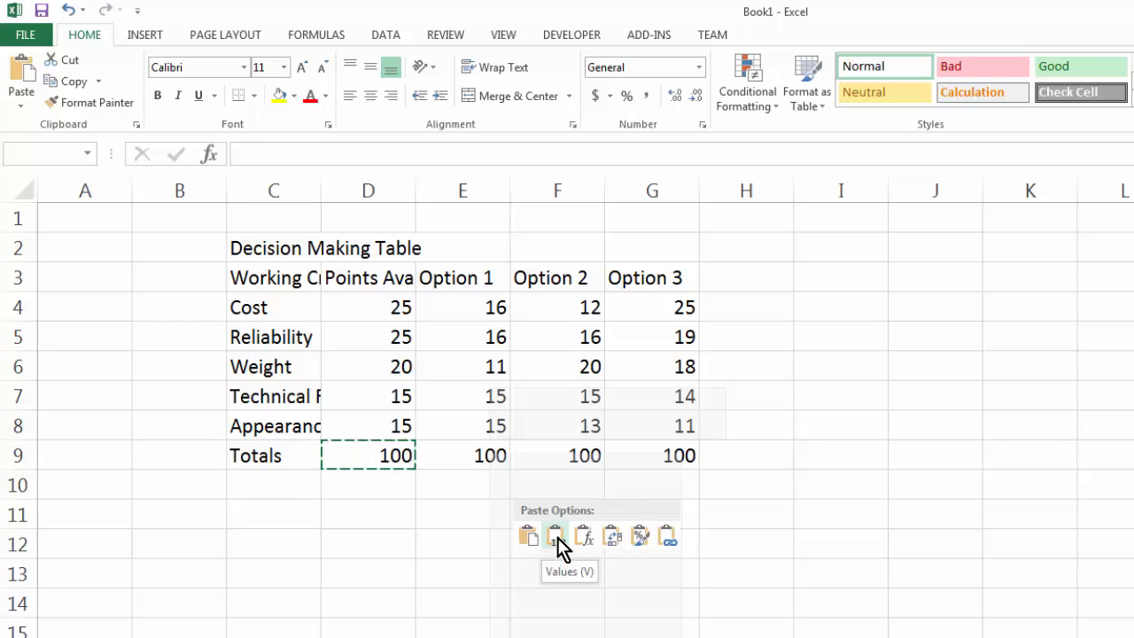
pyautogui.click(558, 537)
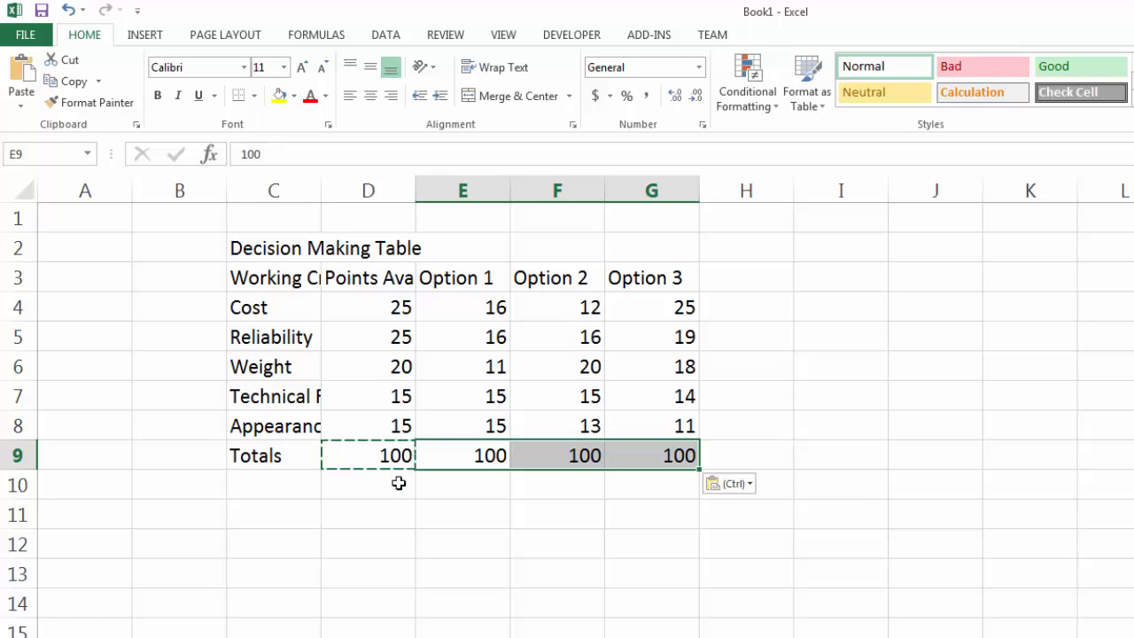
# Inspect the contents of the pasted totals in G9, F9 and E9.
pyautogui.click(672, 459)
pyautogui.click(528, 457)
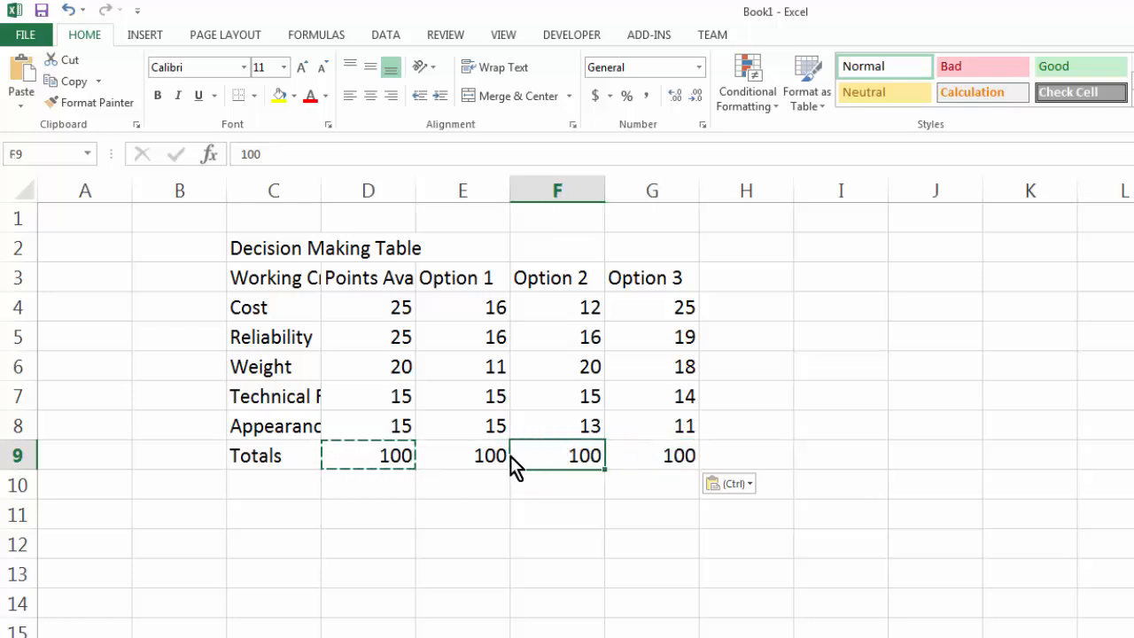
pyautogui.click(450, 452)
pyautogui.click(275, 153)
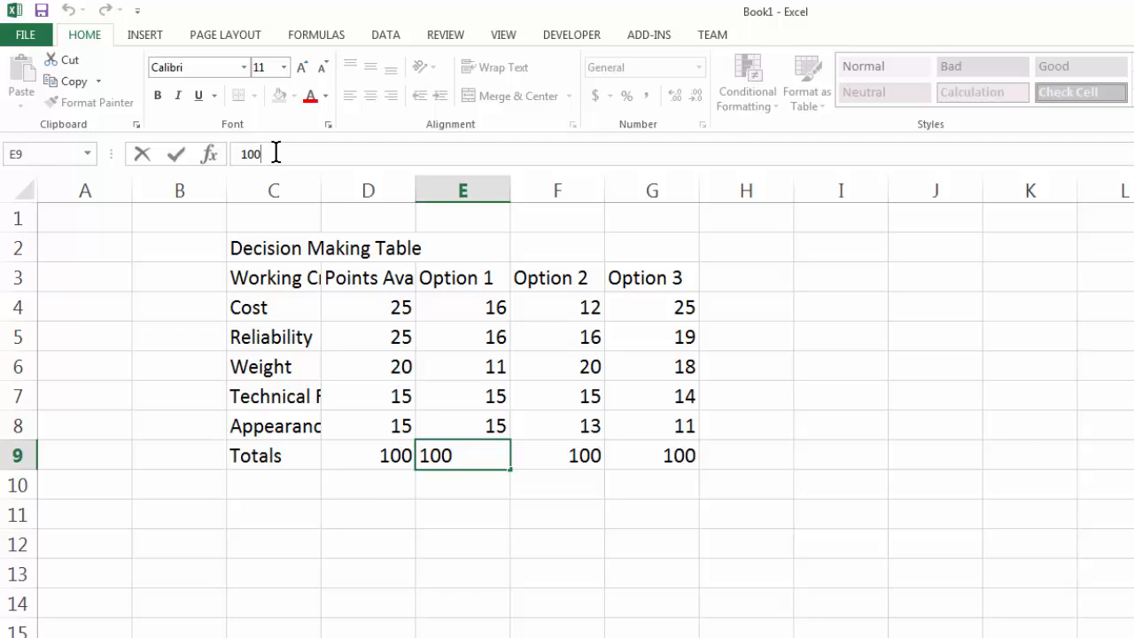
pyautogui.press('Escape')
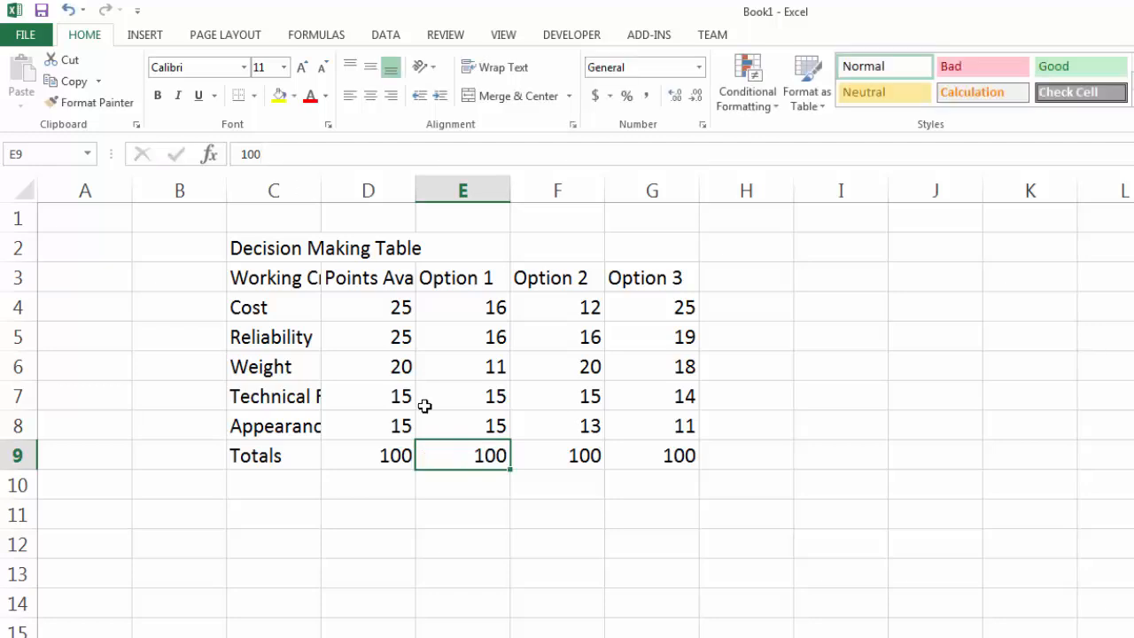
# Clear E9 through G9 and paste the D9 total there again with its formula.
pyautogui.keyDown('shift'); pyautogui.click(663, 452); pyautogui.keyUp('shift')
pyautogui.press('Delete')
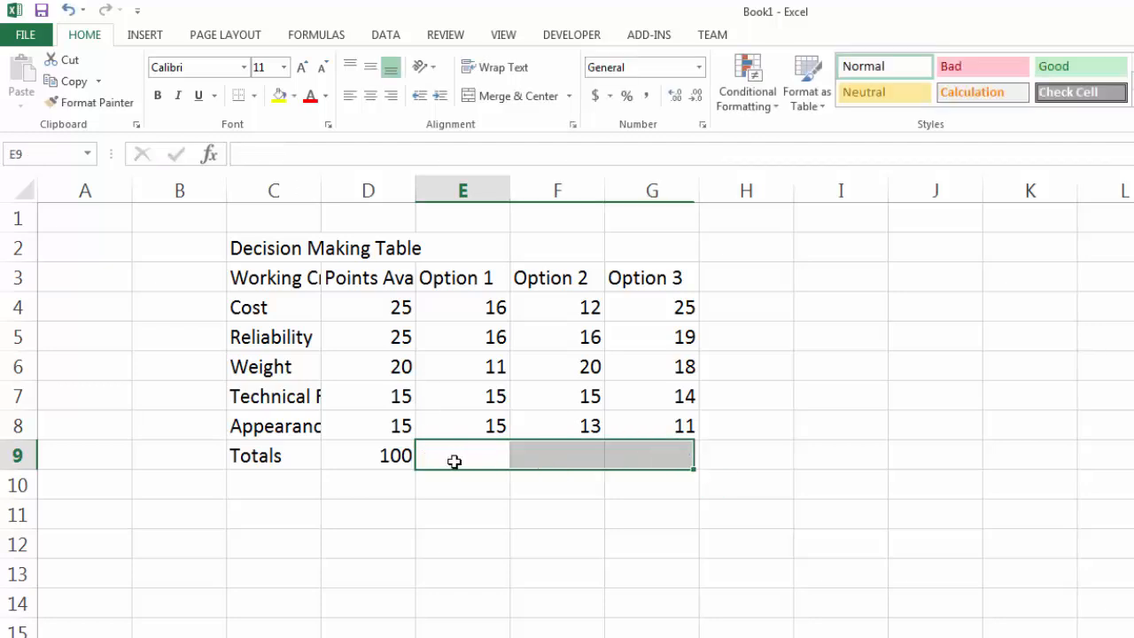
pyautogui.click(378, 454)
pyautogui.hotkey('ctrl', 'c')
pyautogui.moveTo(470, 455); pyautogui.dragTo(646, 455)
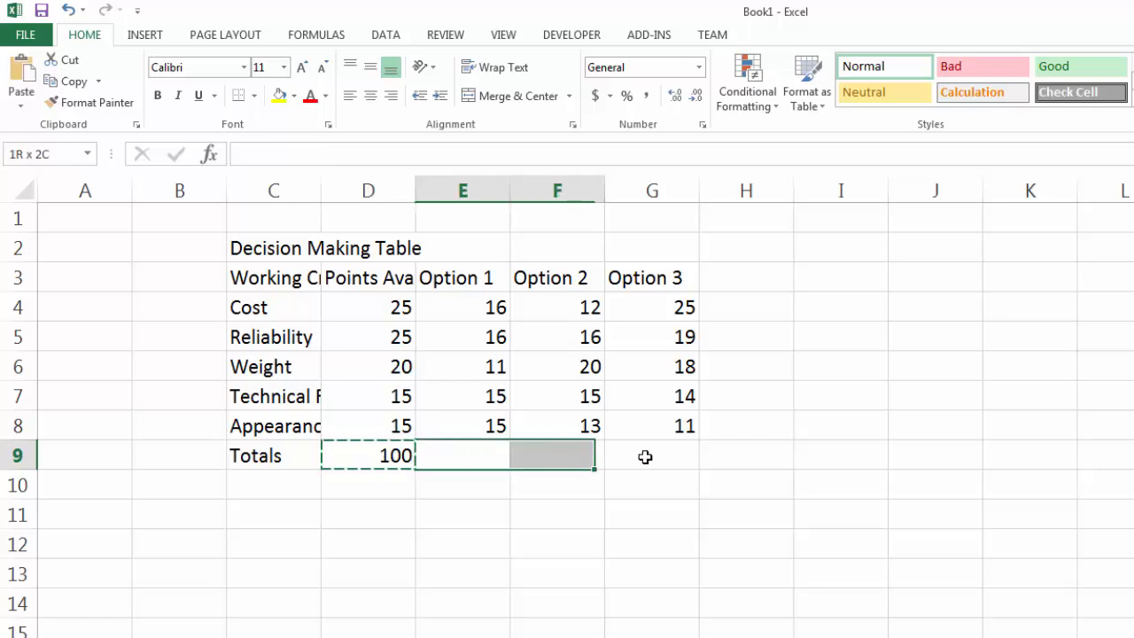
pyautogui.rightClick(645, 457)
pyautogui.click(742, 542)
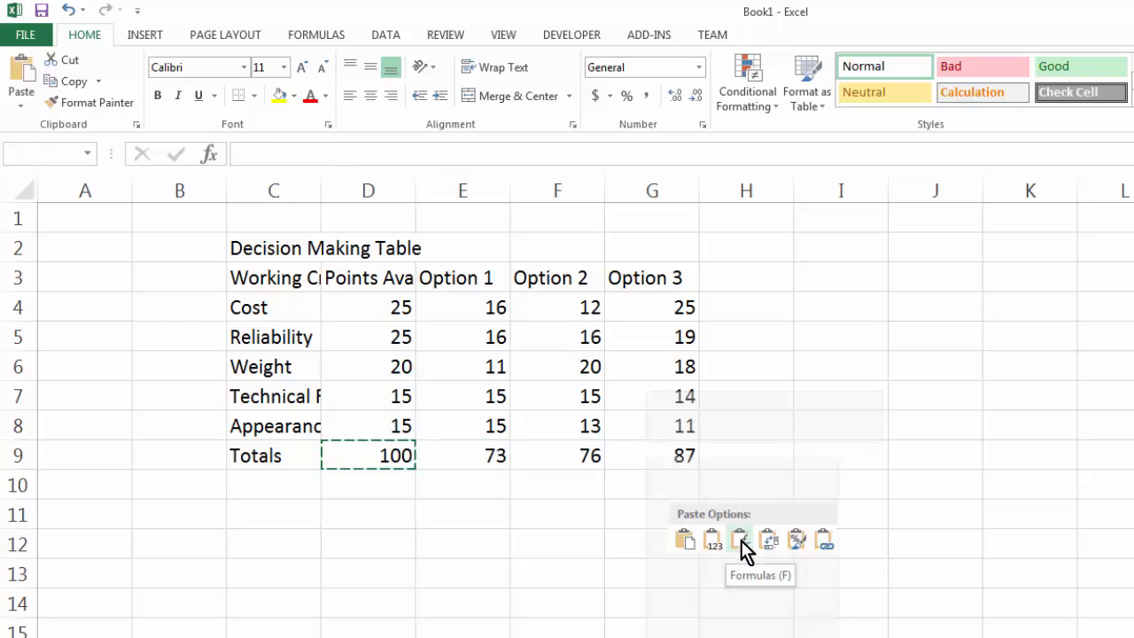
pyautogui.click(803, 543)
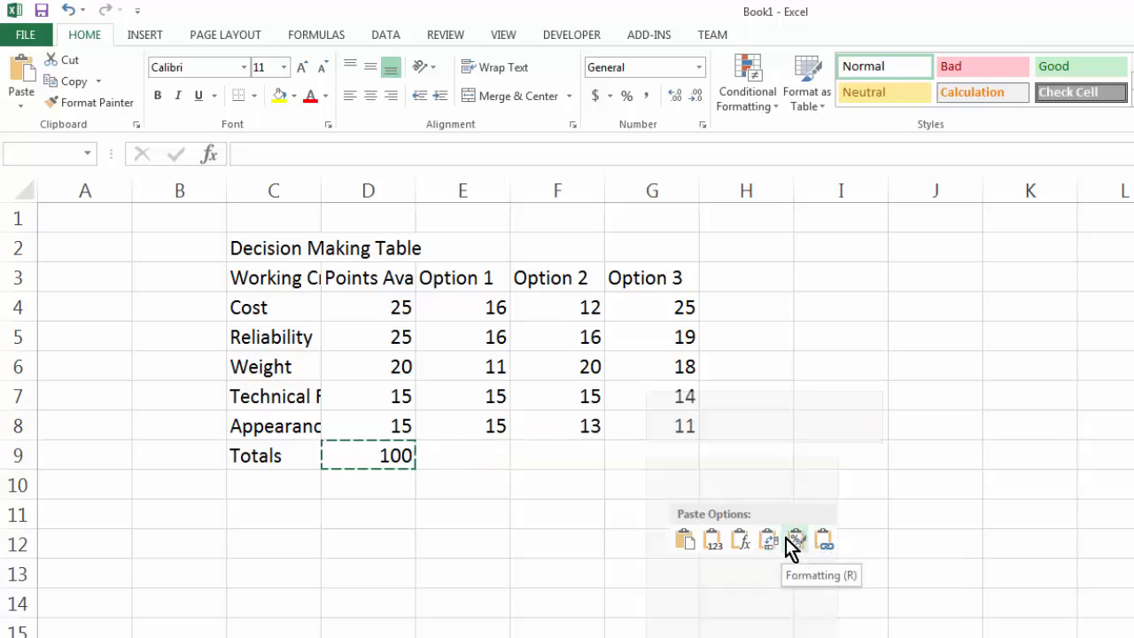
pyautogui.click(683, 542)
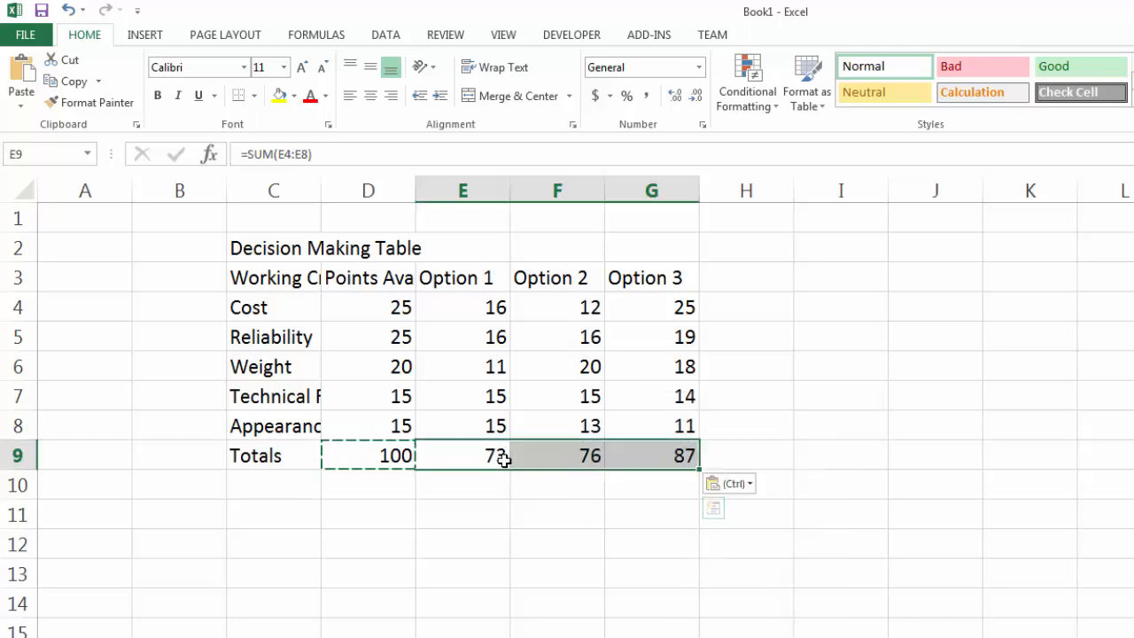
pyautogui.click(762, 437)
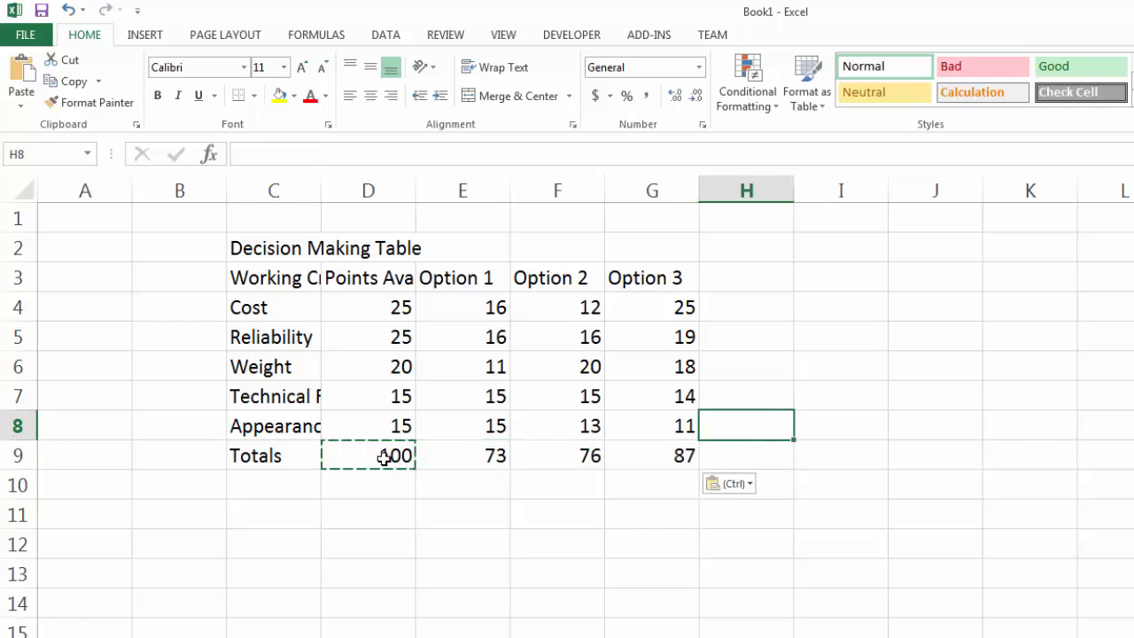
# Clear E9 through G9 and extend the D9 total formula across them with the fill handle.
pyautogui.click(398, 455)
pyautogui.moveTo(462, 455); pyautogui.dragTo(625, 452)
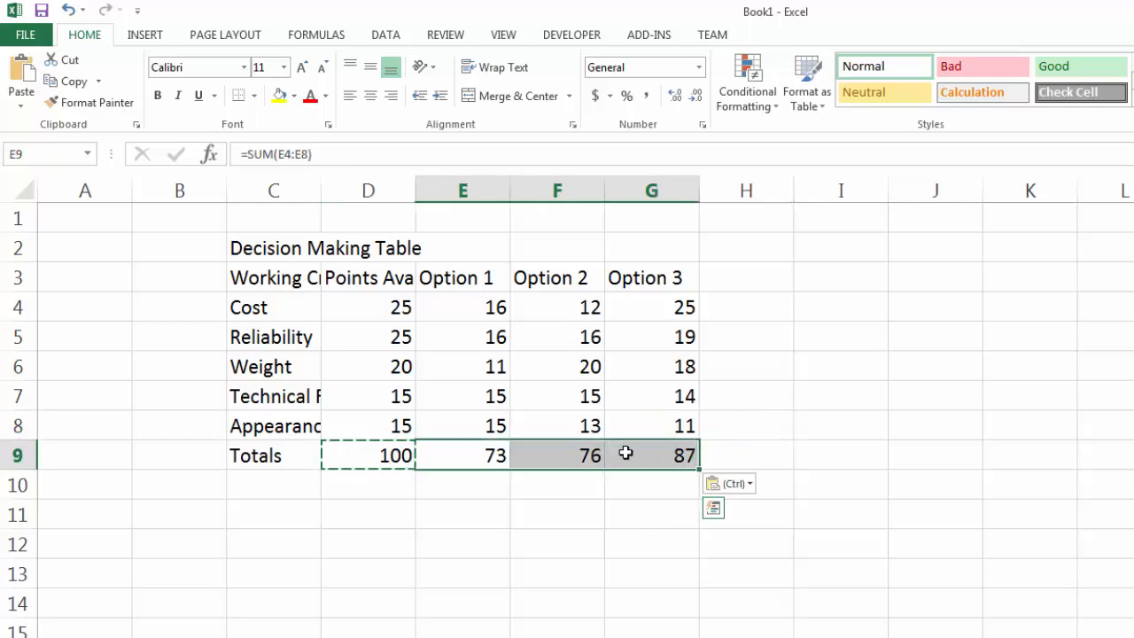
pyautogui.press('Delete')
pyautogui.click(557, 516)
pyautogui.click(385, 456)
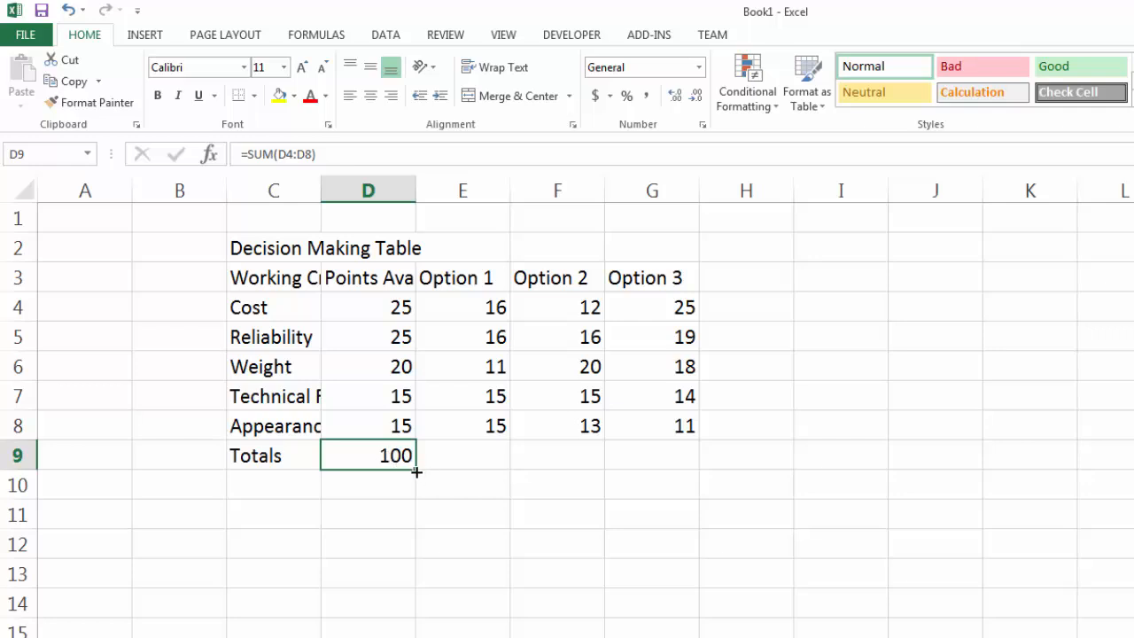
pyautogui.moveTo(417, 472); pyautogui.dragTo(673, 468)
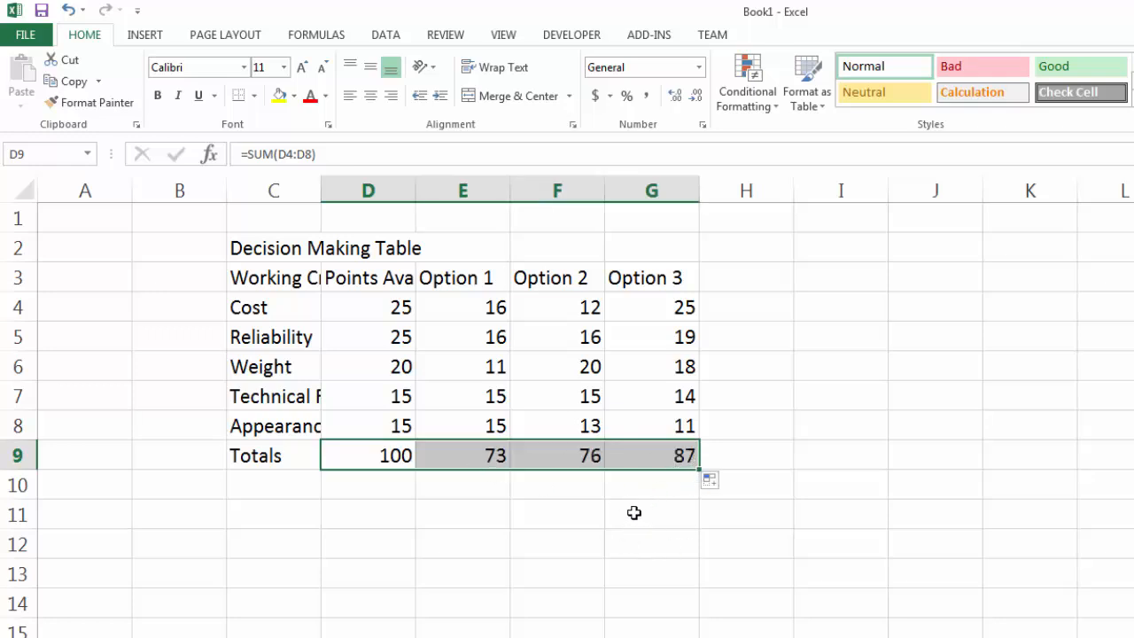
pyautogui.click(632, 512)
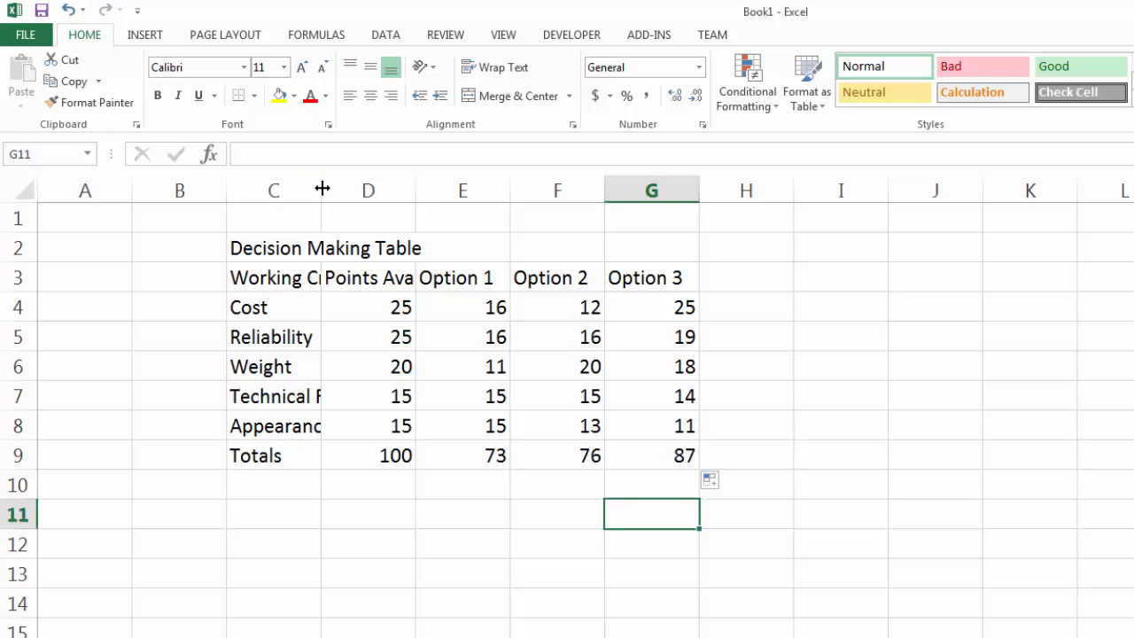
# Widen column C until Technical Feasibility fits, and widen column D slightly.
pyautogui.moveTo(322, 188); pyautogui.dragTo(322, 188)
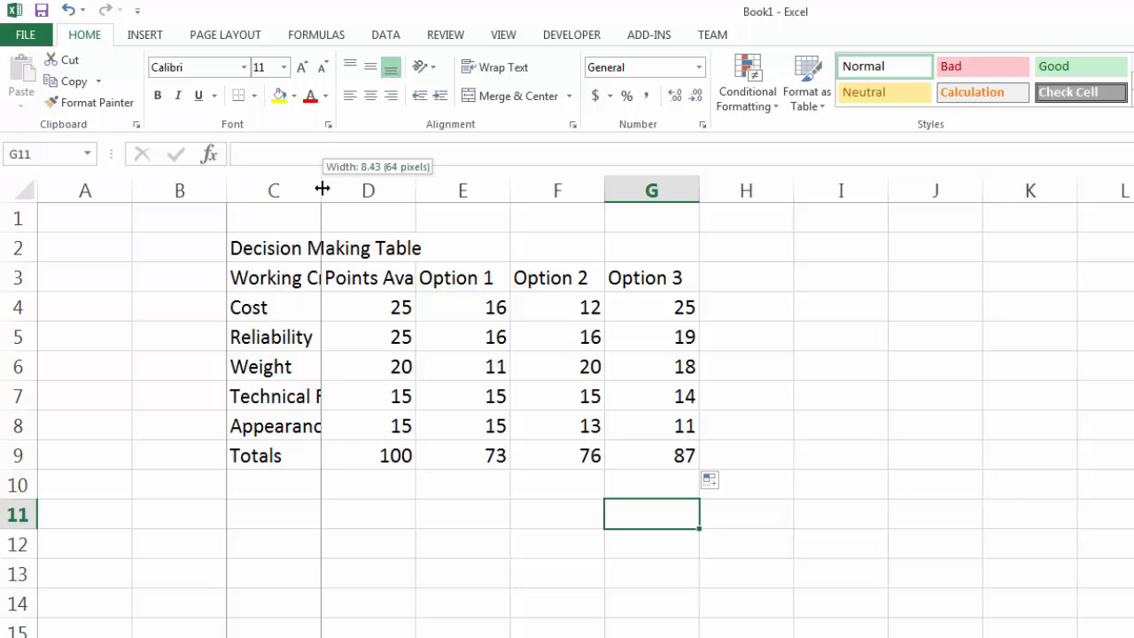
pyautogui.moveTo(322, 188); pyautogui.dragTo(408, 196)
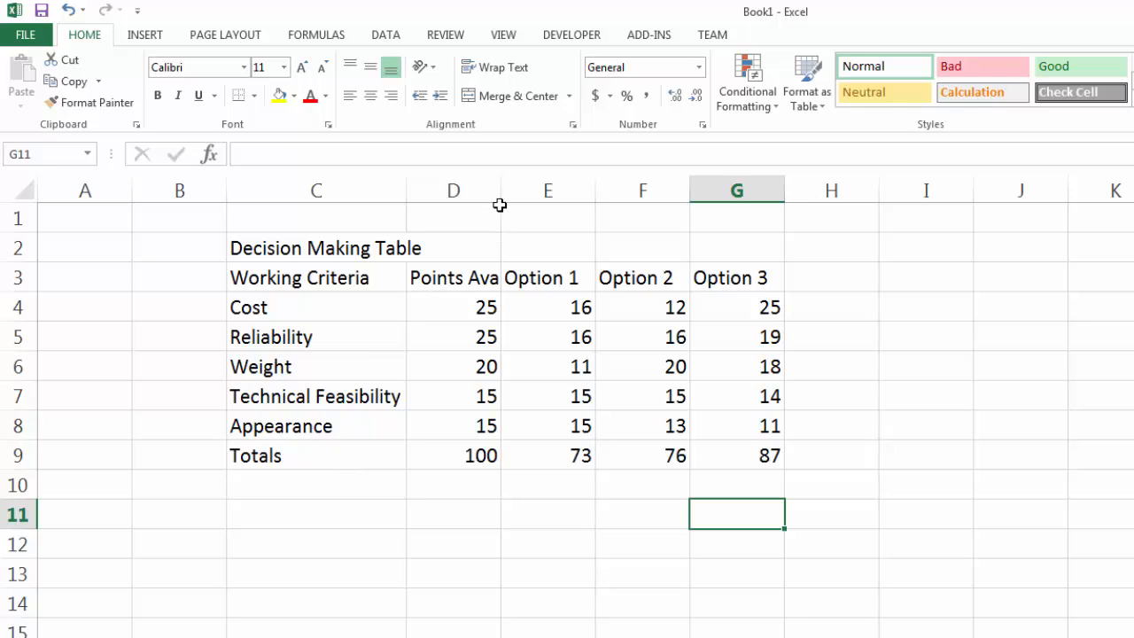
pyautogui.moveTo(502, 188); pyautogui.dragTo(525, 188)
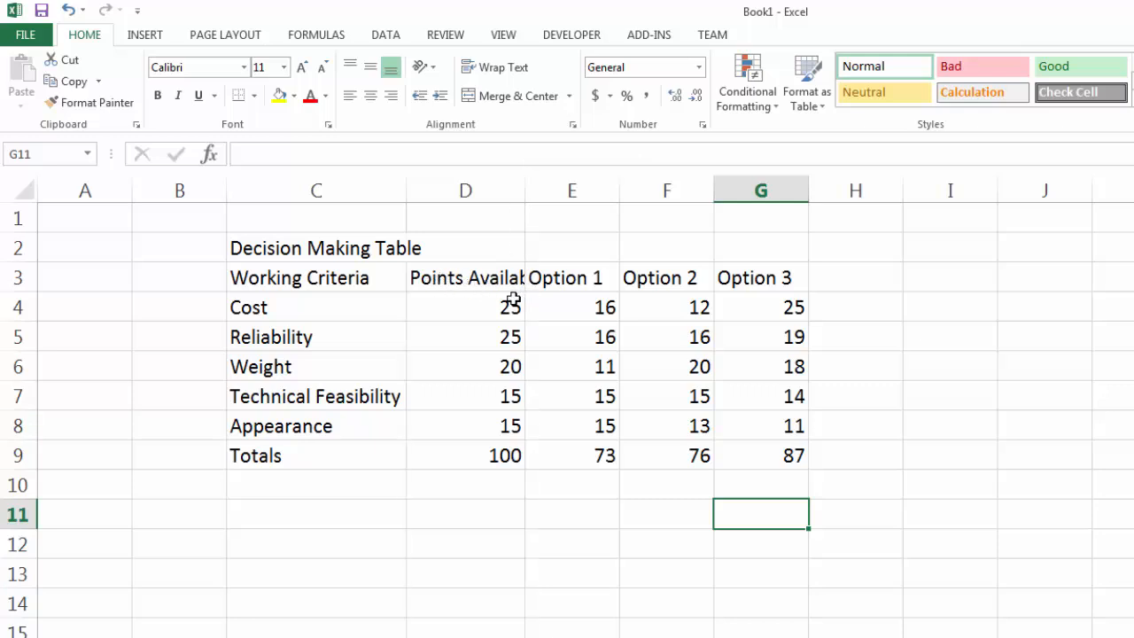
# Wrap the Points Availability heading in D3 and centre both it and the numbers in D4 through G9.
pyautogui.click(490, 281)
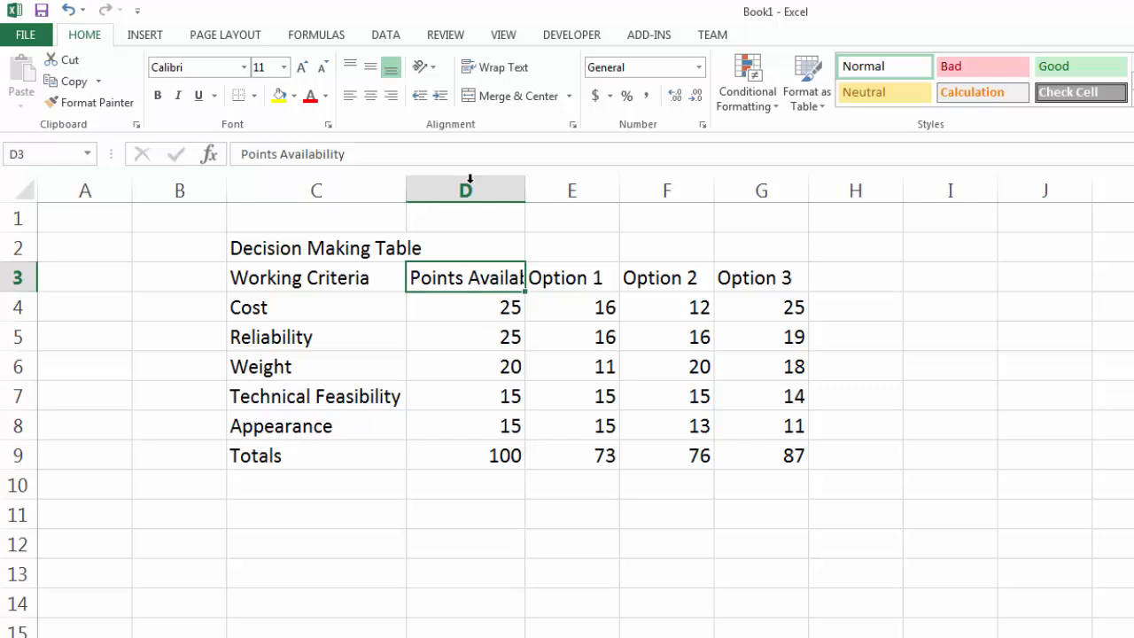
pyautogui.click(501, 67)
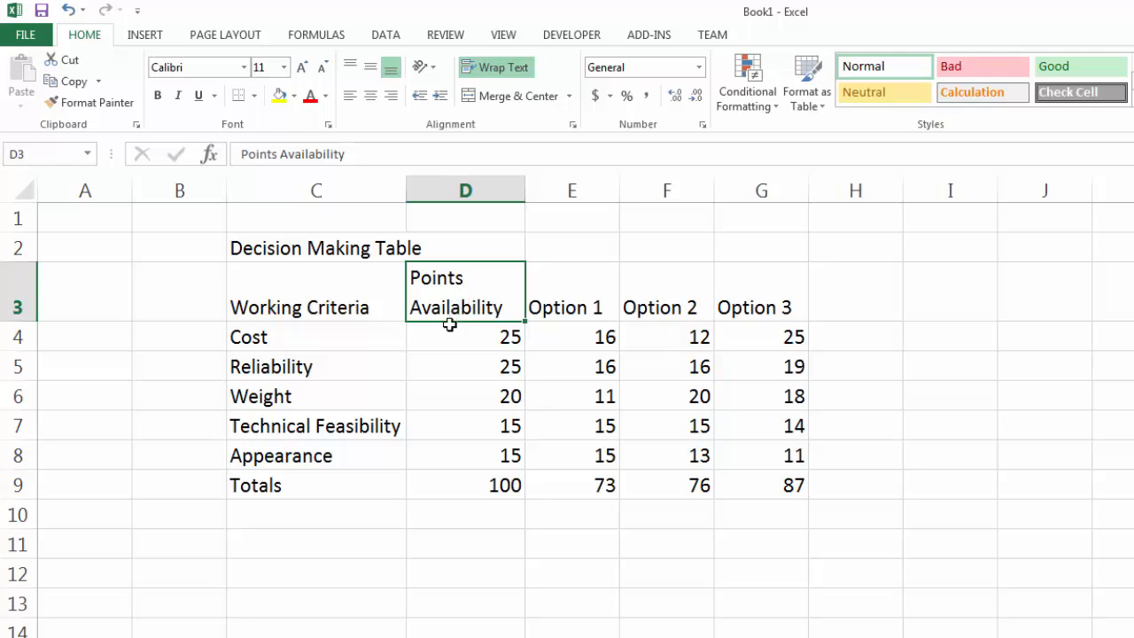
pyautogui.click(368, 98)
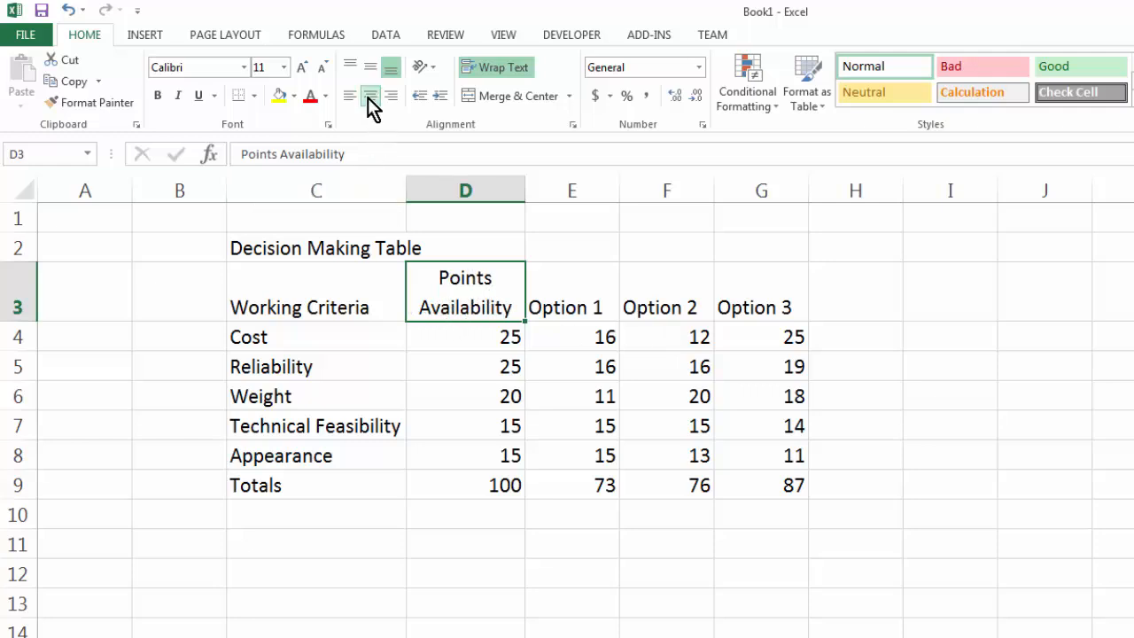
pyautogui.moveTo(469, 337); pyautogui.dragTo(785, 484)
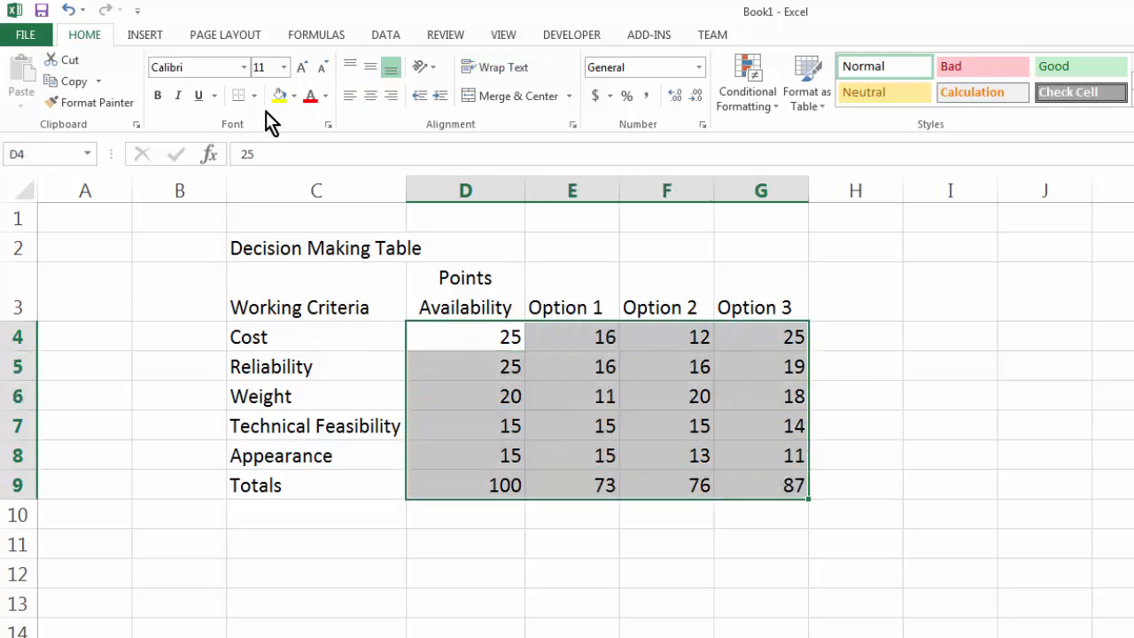
pyautogui.click(370, 97)
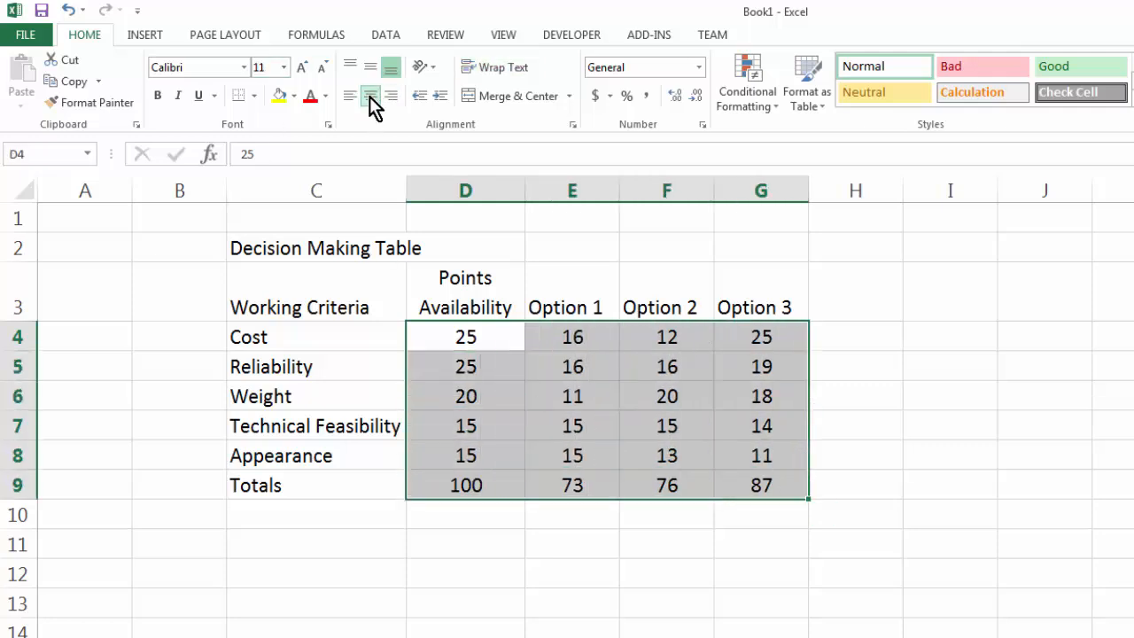
# Merge and centre the Decision Making Table title across C2 through G2.
pyautogui.click(555, 553)
pyautogui.click(274, 253)
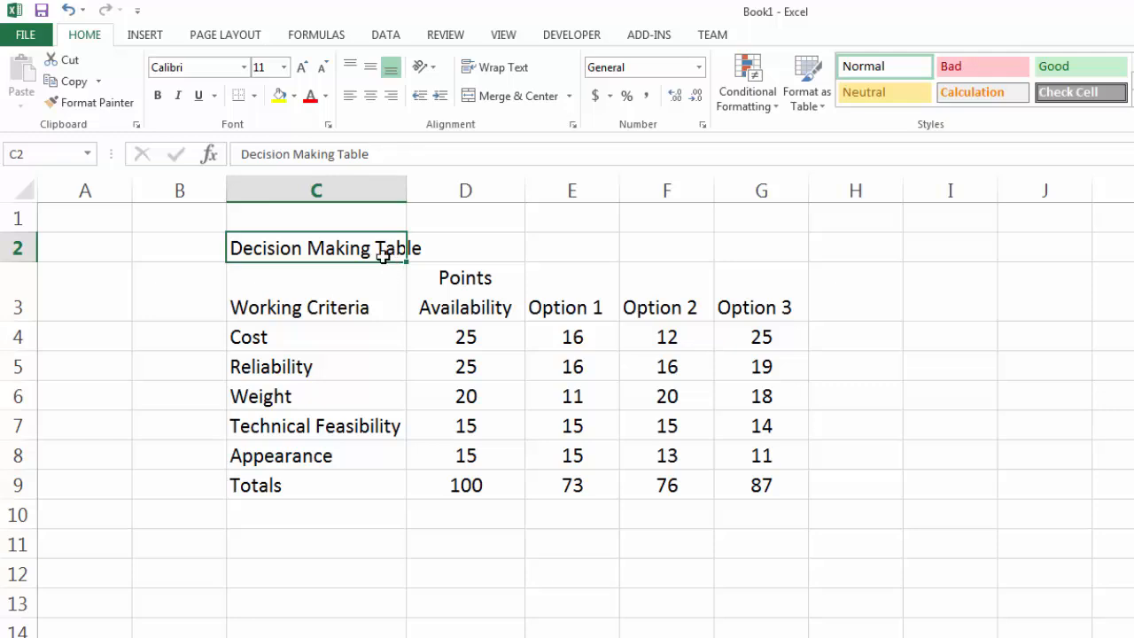
pyautogui.moveTo(375, 245); pyautogui.dragTo(750, 246)
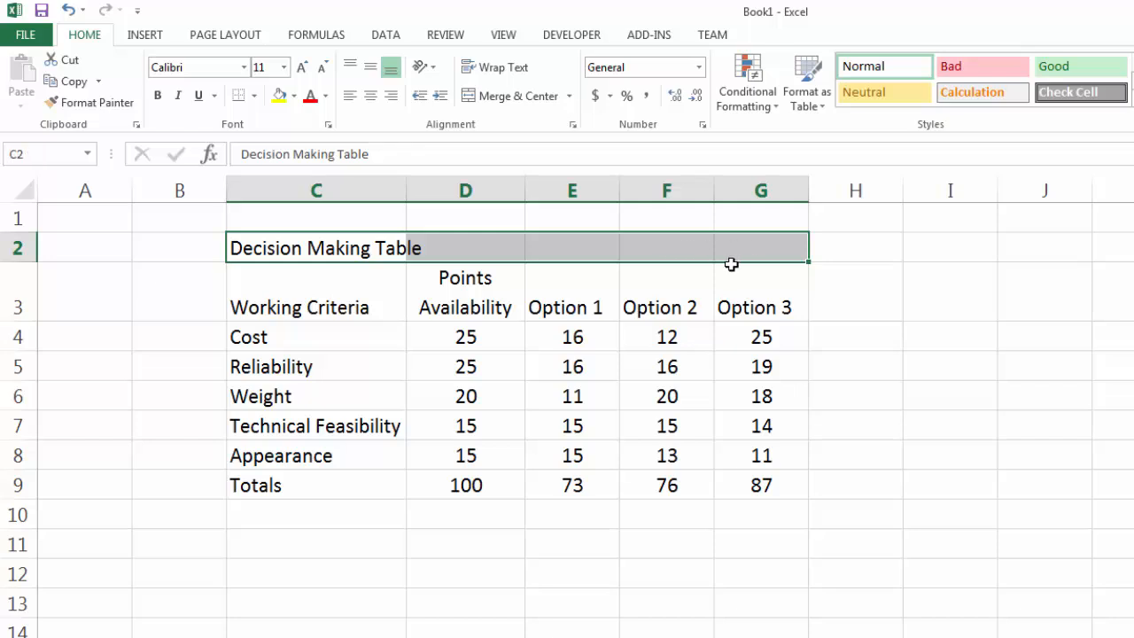
pyautogui.click(504, 96)
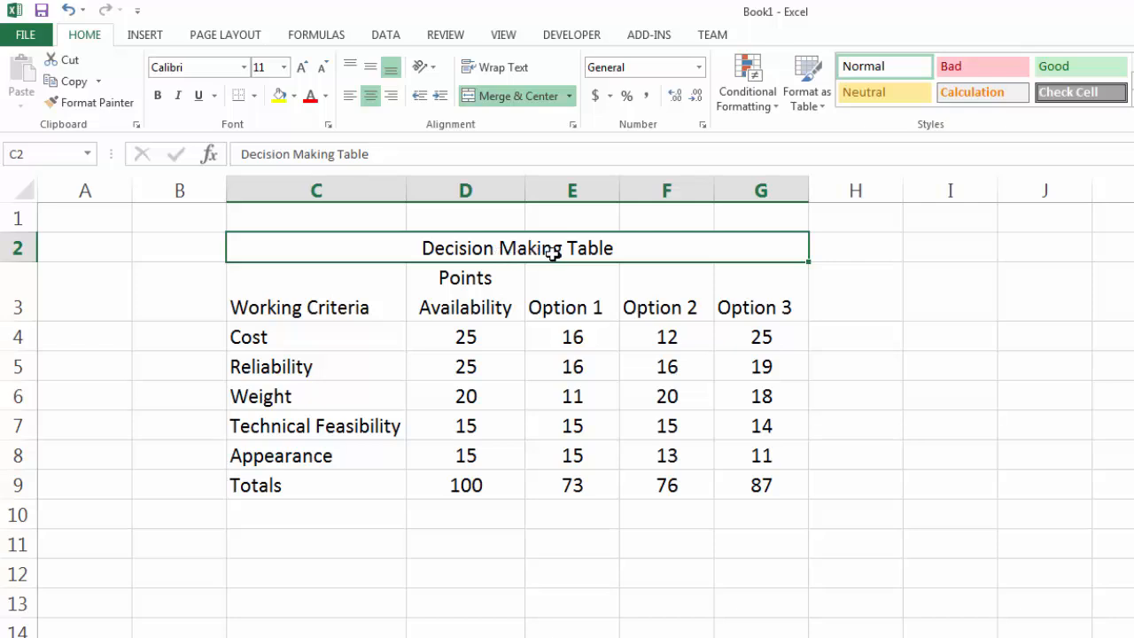
pyautogui.click(635, 357)
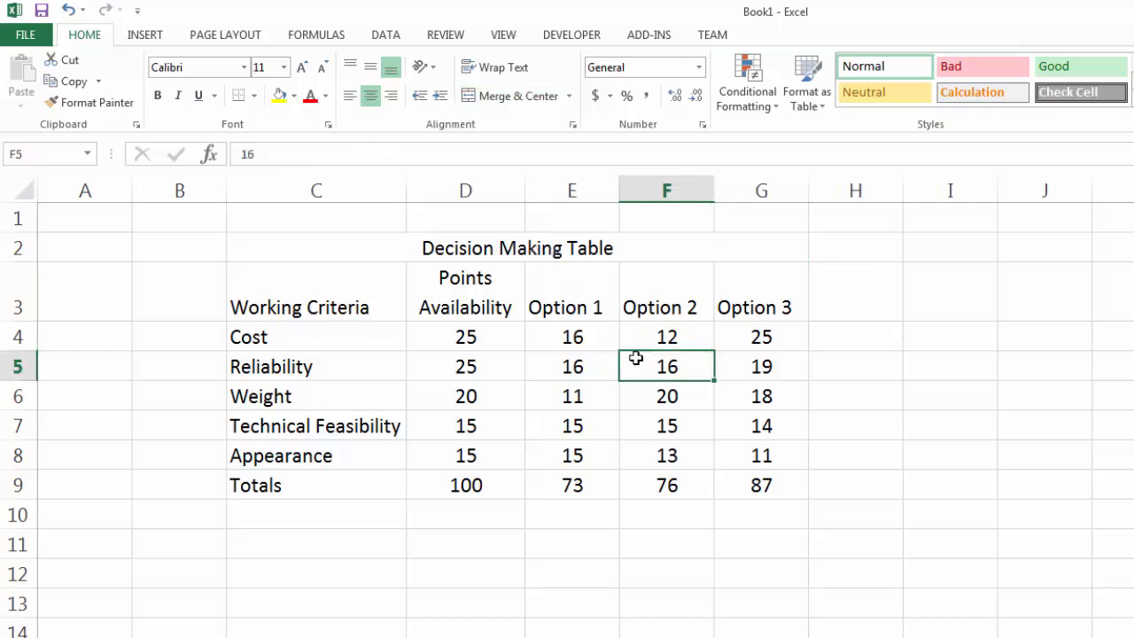
# Put a thick box border around the whole table C2 through G9 and another around the merged title row.
pyautogui.moveTo(359, 241); pyautogui.dragTo(653, 488)
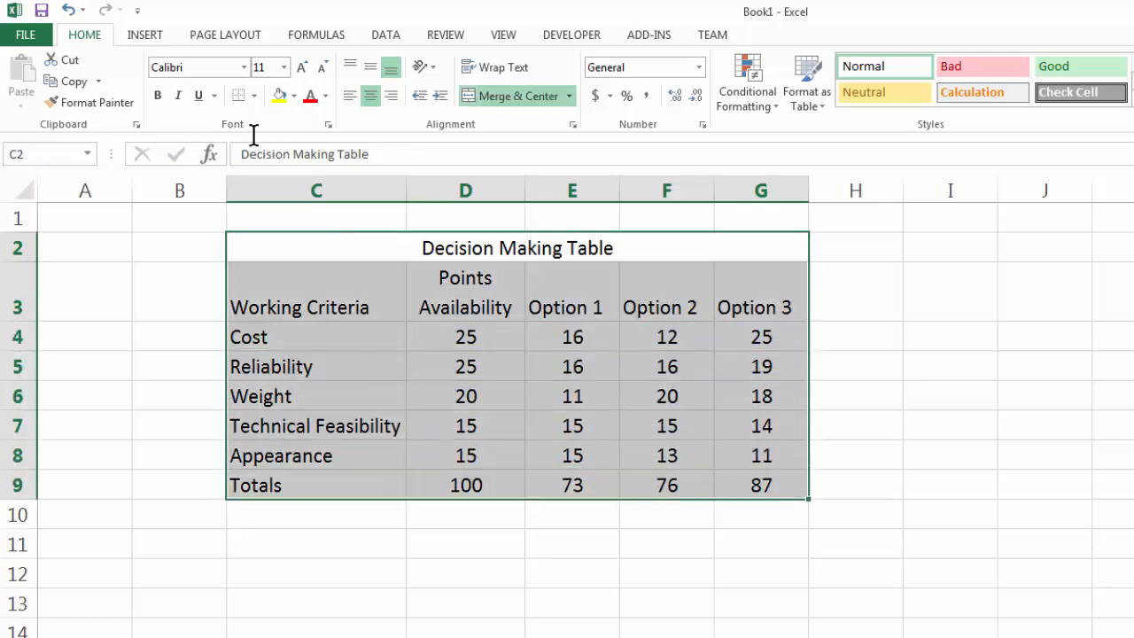
pyautogui.click(252, 96)
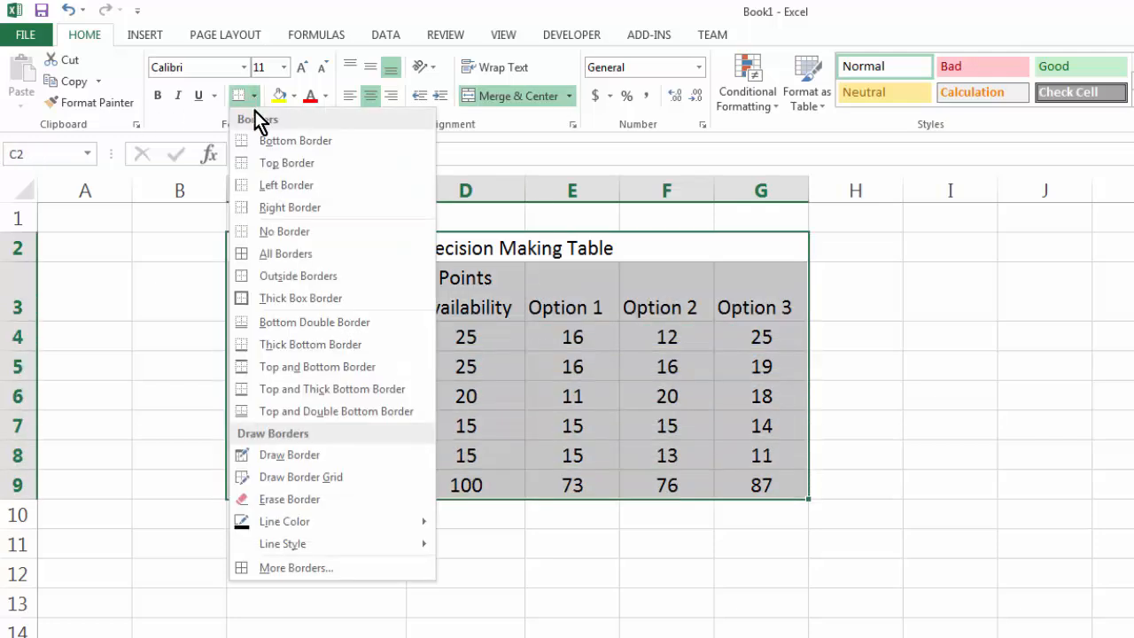
pyautogui.click(296, 301)
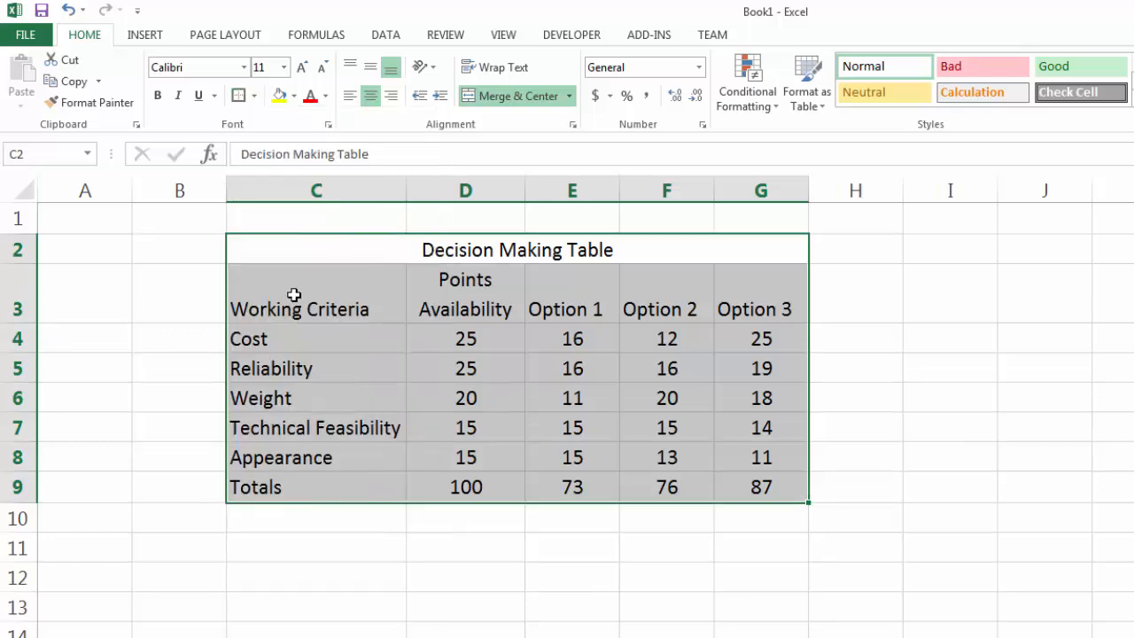
pyautogui.click(297, 253)
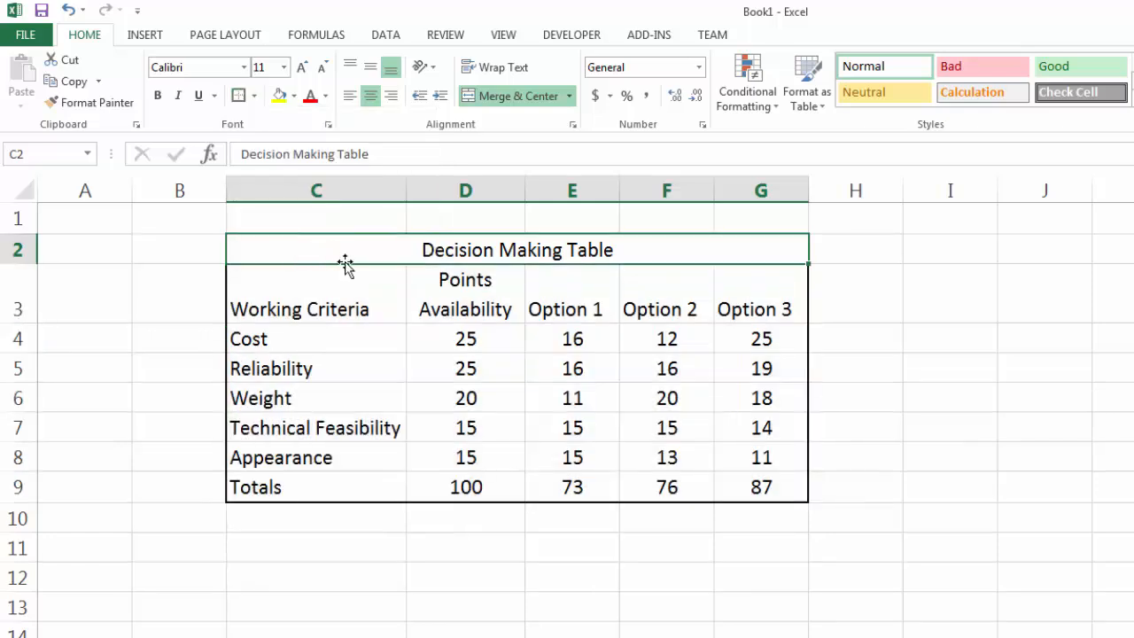
pyautogui.click(239, 95)
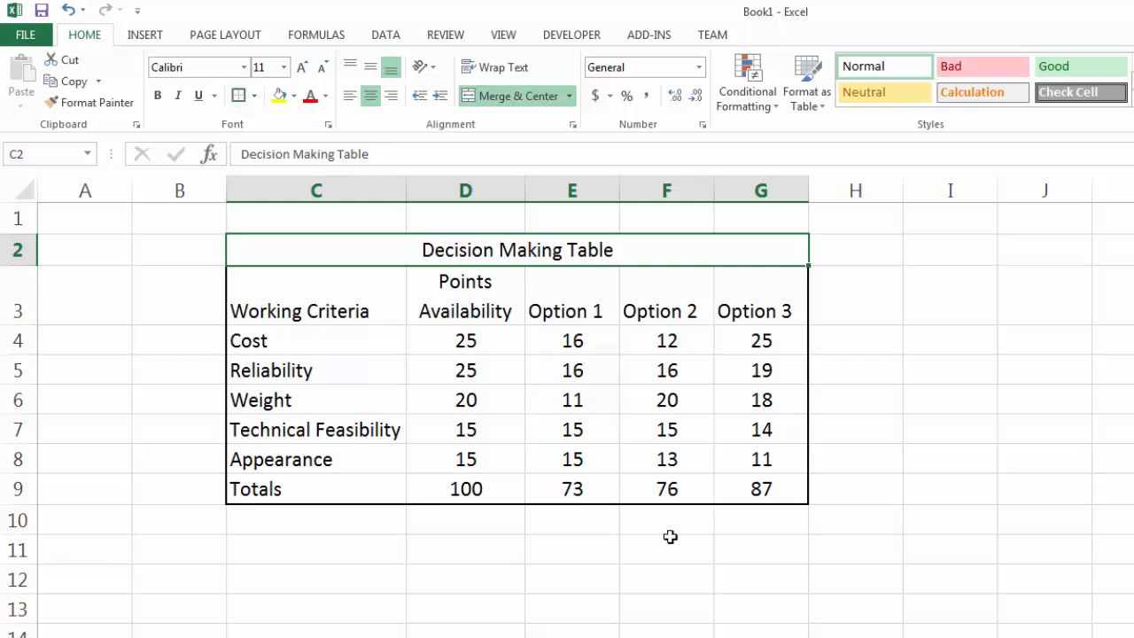
pyautogui.click(646, 562)
# Apply all borders to C3 through G9 and restore the thick box border around that range.
pyautogui.moveTo(350, 296); pyautogui.dragTo(738, 494)
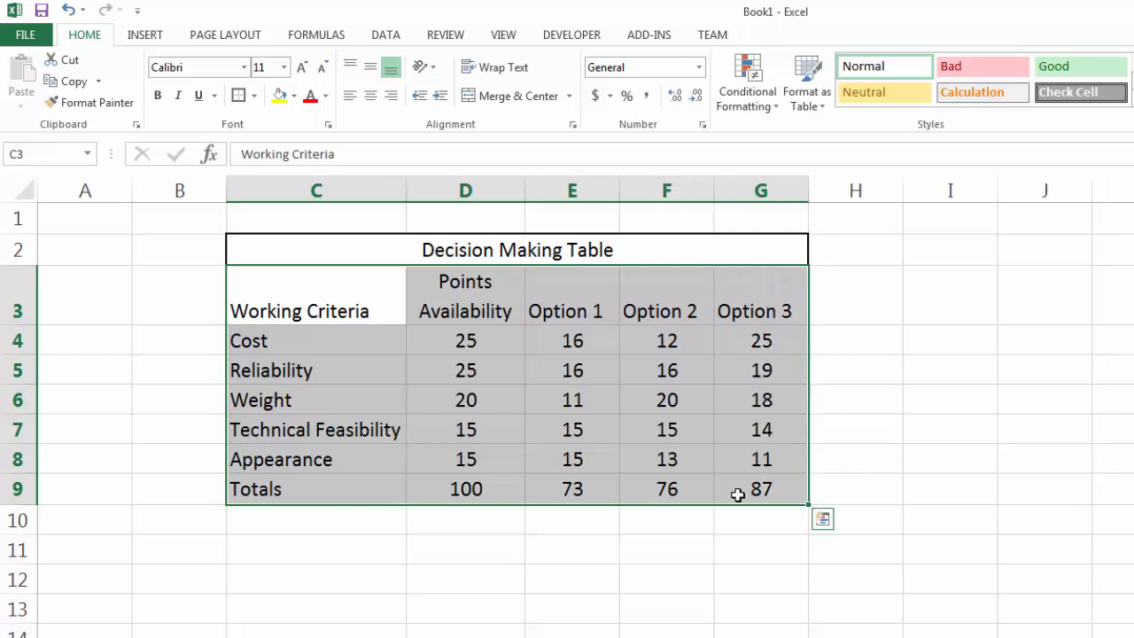
pyautogui.click(254, 96)
pyautogui.click(269, 255)
pyautogui.click(880, 355)
pyautogui.moveTo(302, 270); pyautogui.dragTo(759, 483)
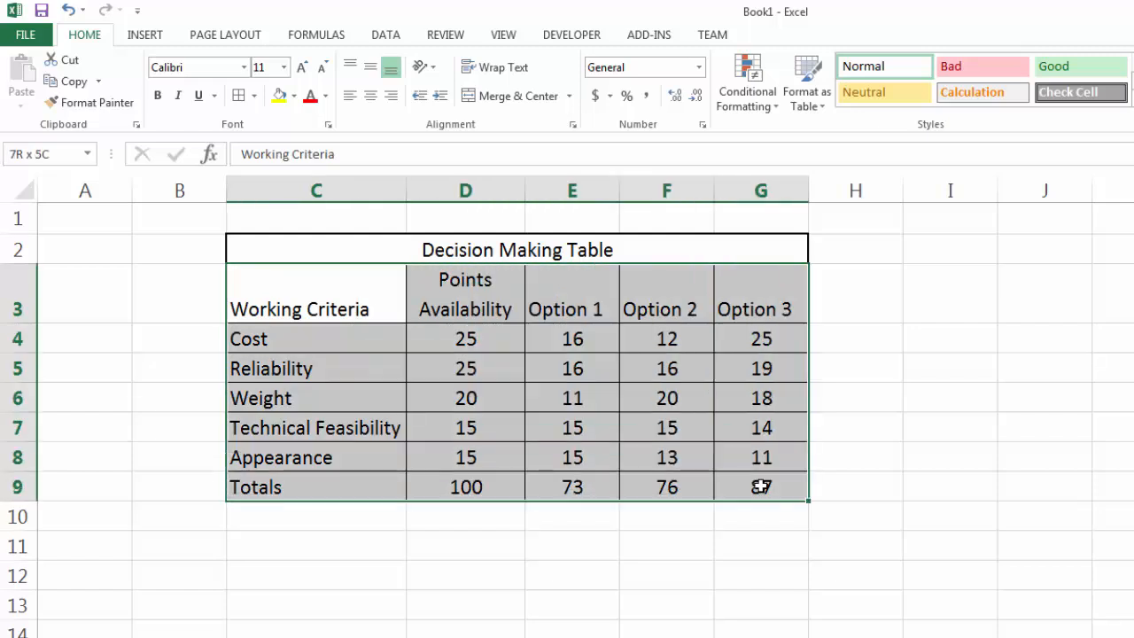
pyautogui.click(254, 96)
pyautogui.click(276, 298)
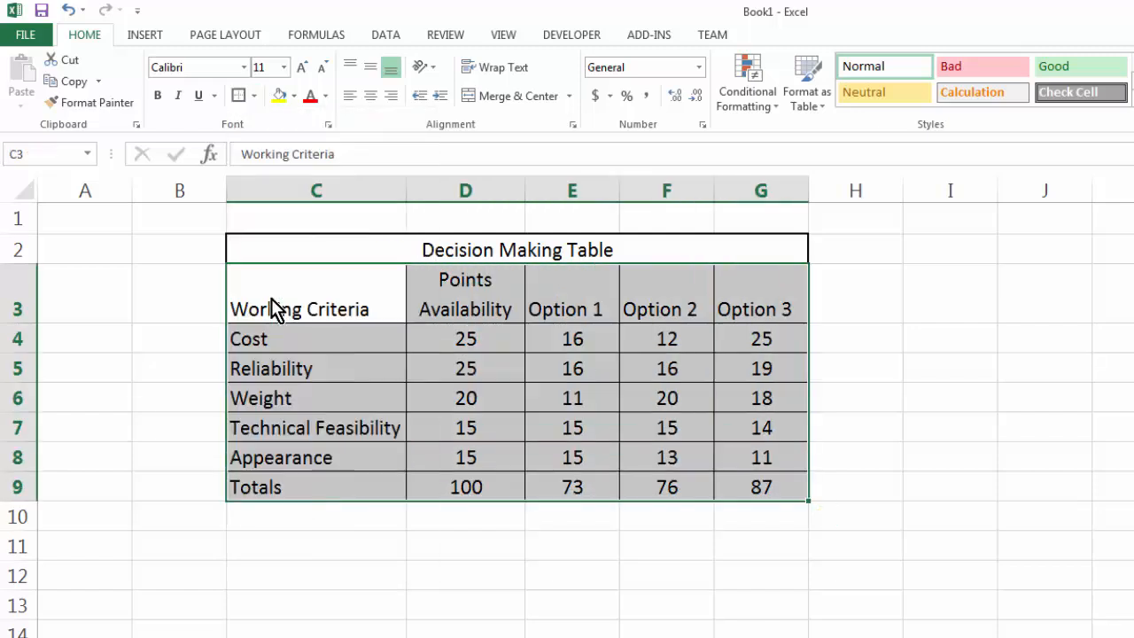
pyautogui.click(939, 337)
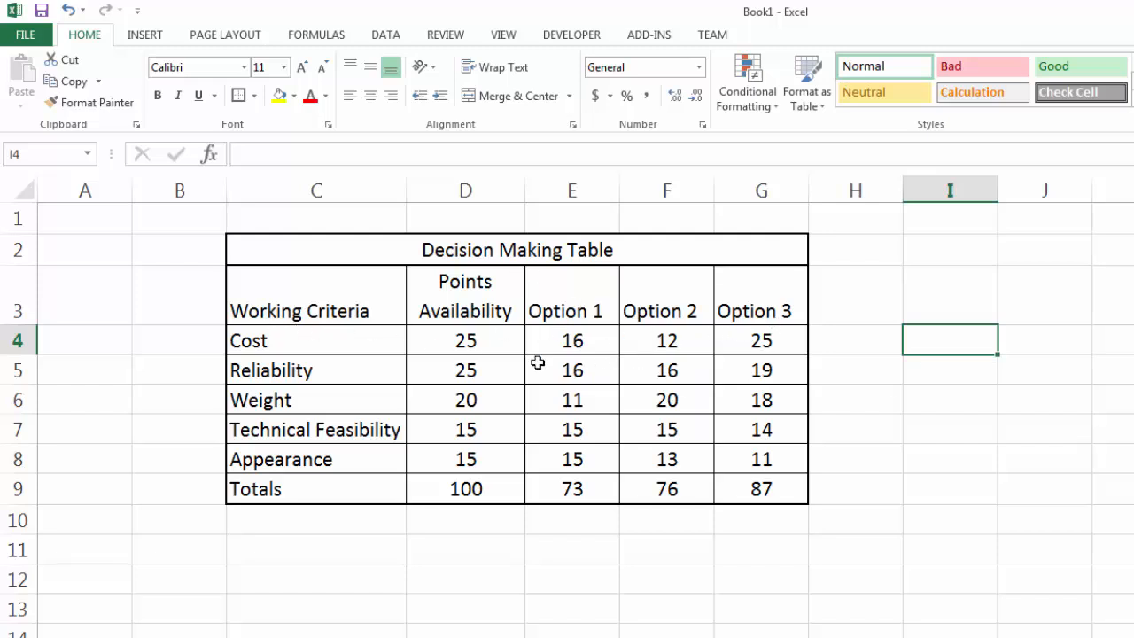
# Draw blue double border lines beneath the heading row and between the Points Availability and Option 1 columns.
pyautogui.click(254, 96)
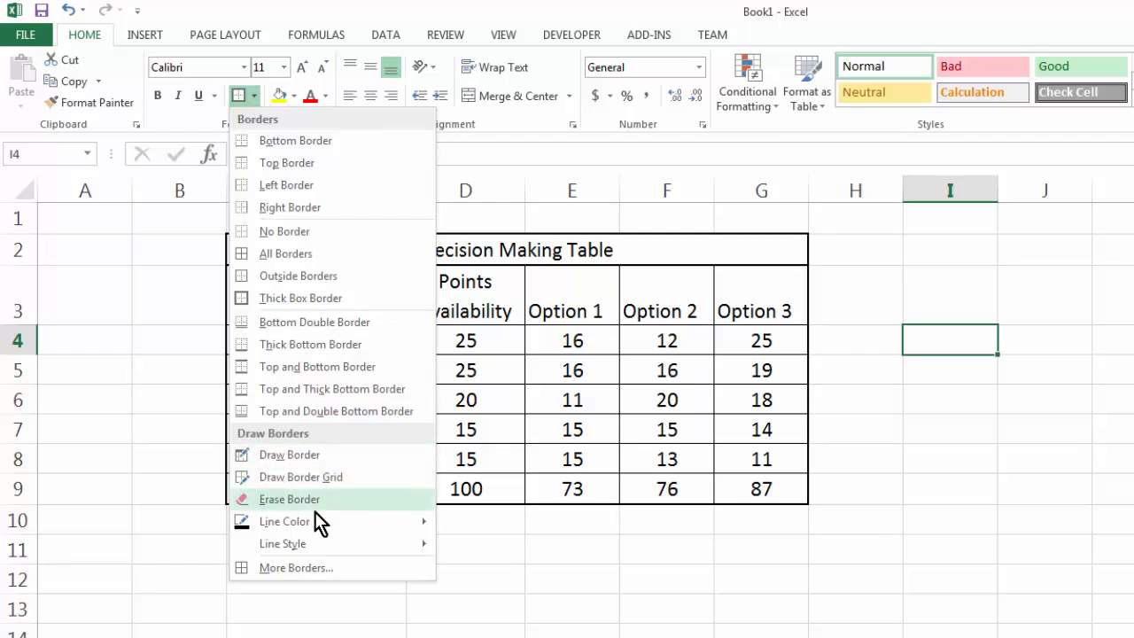
pyautogui.moveTo(304, 526)
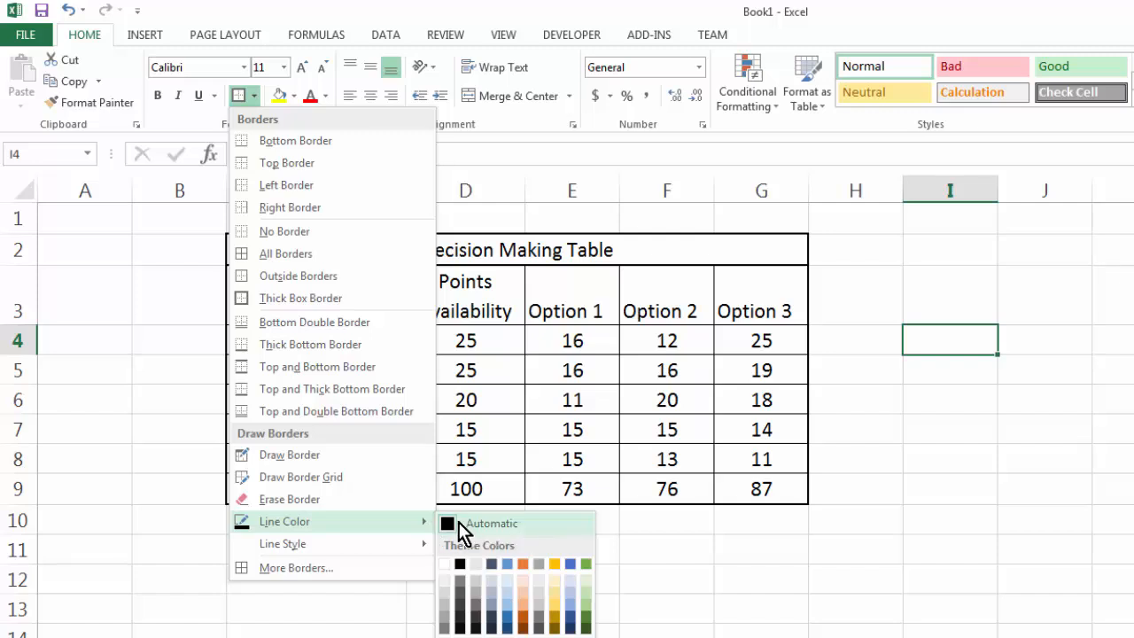
pyautogui.click(506, 566)
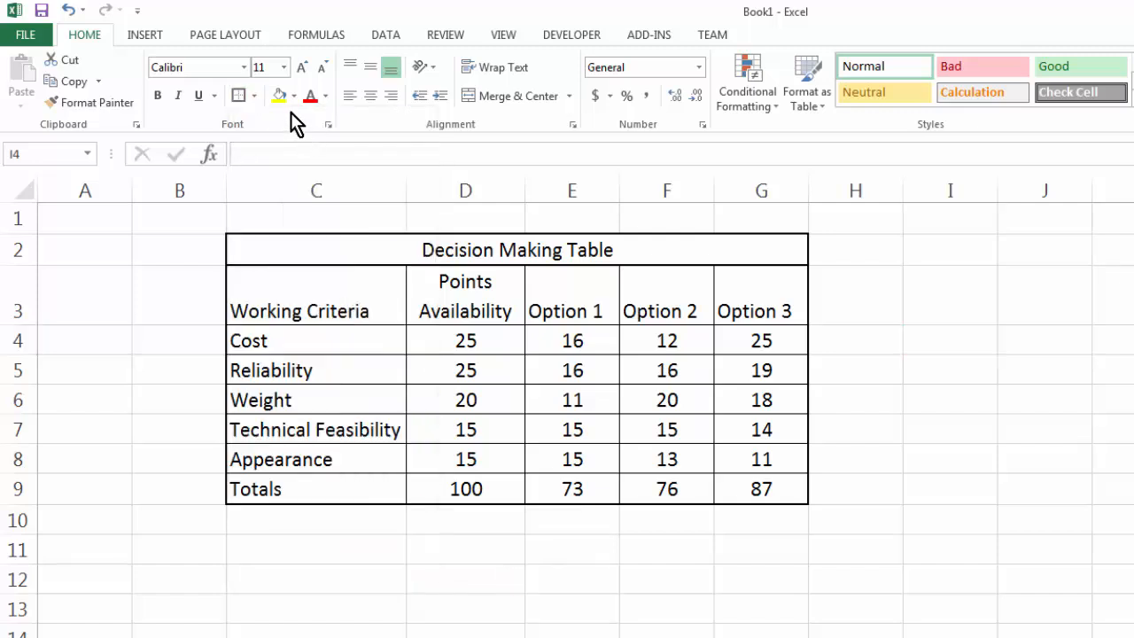
pyautogui.click(253, 103)
pyautogui.moveTo(302, 545)
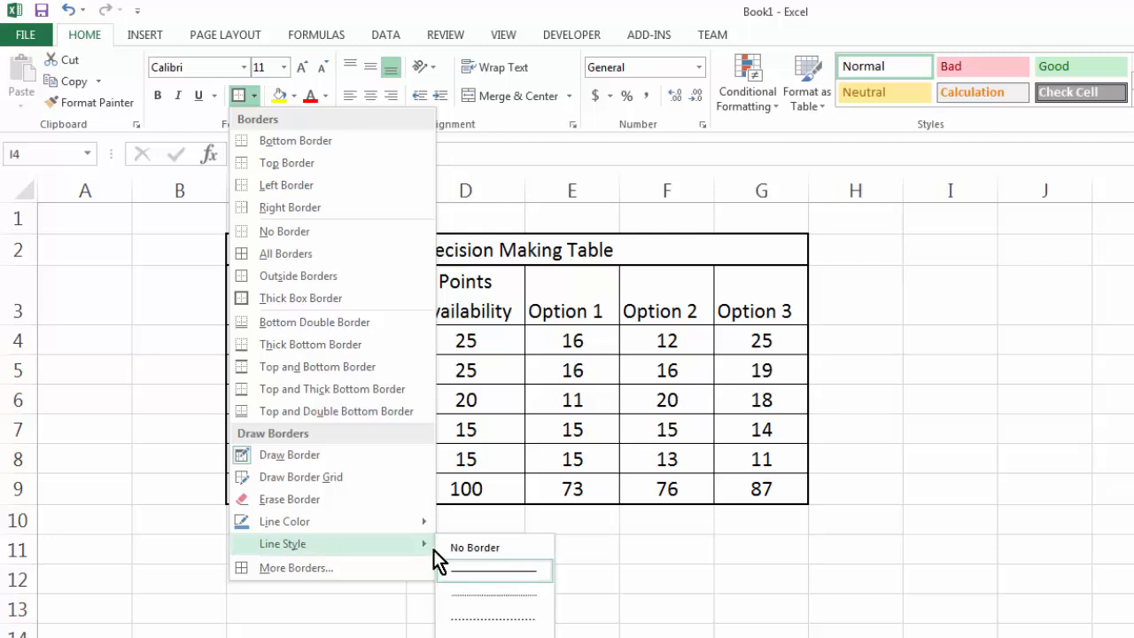
pyautogui.click(495, 636)
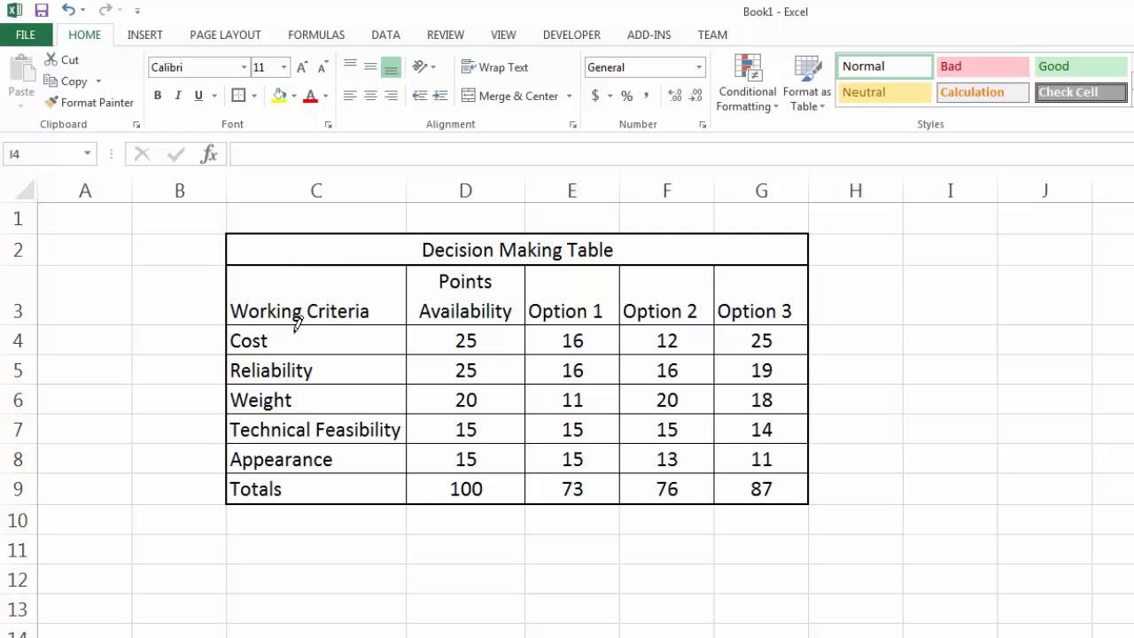
pyautogui.moveTo(287, 325); pyautogui.dragTo(784, 317)
pyautogui.moveTo(526, 274); pyautogui.dragTo(529, 478)
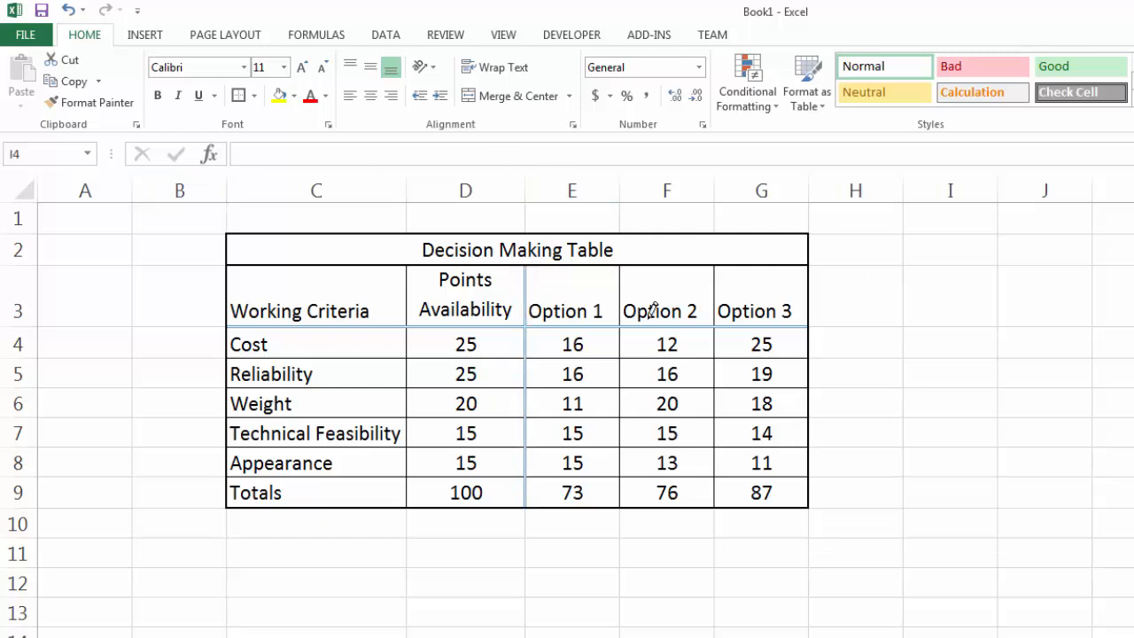
# Erase the blue border lines beneath the heading row and between columns D and E.
pyautogui.click(293, 96)
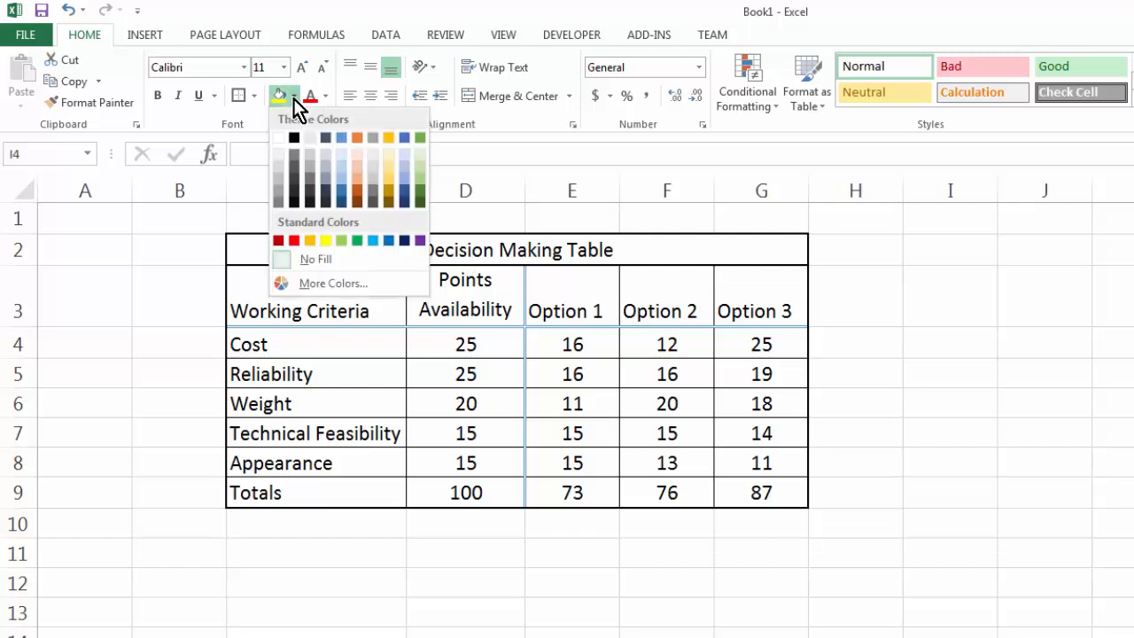
pyautogui.click(252, 95)
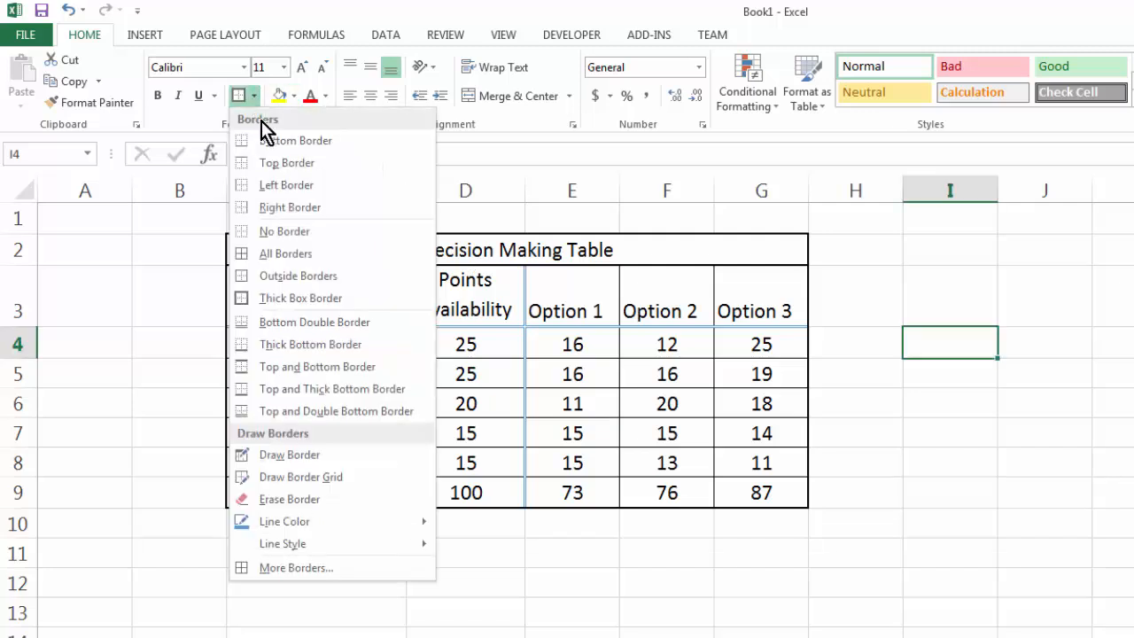
pyautogui.click(284, 499)
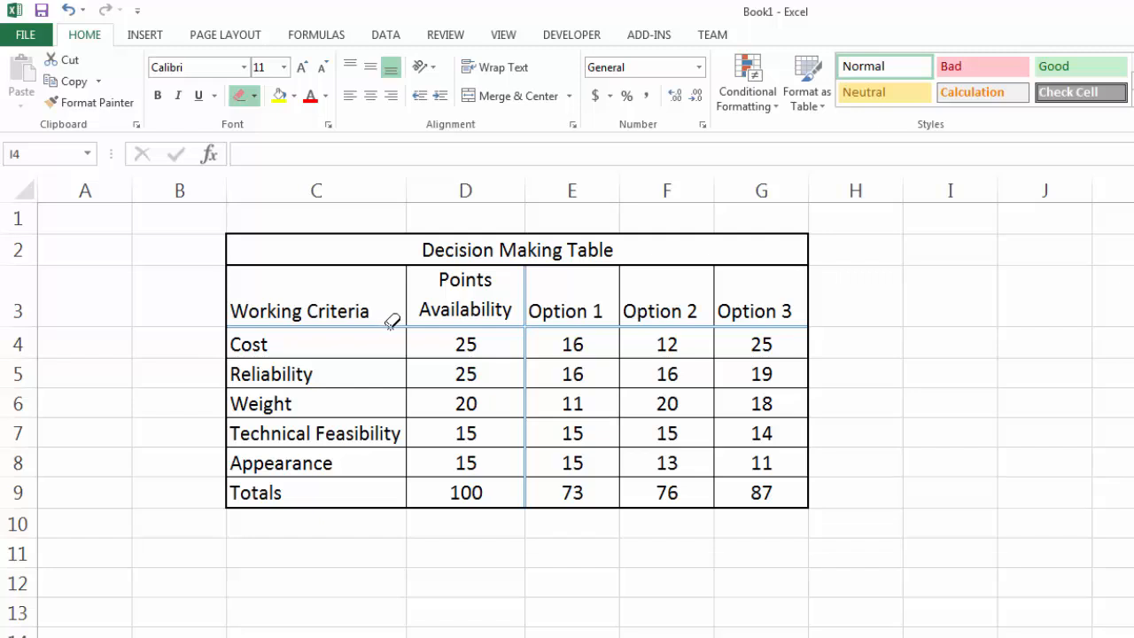
pyautogui.moveTo(391, 321); pyautogui.dragTo(753, 323)
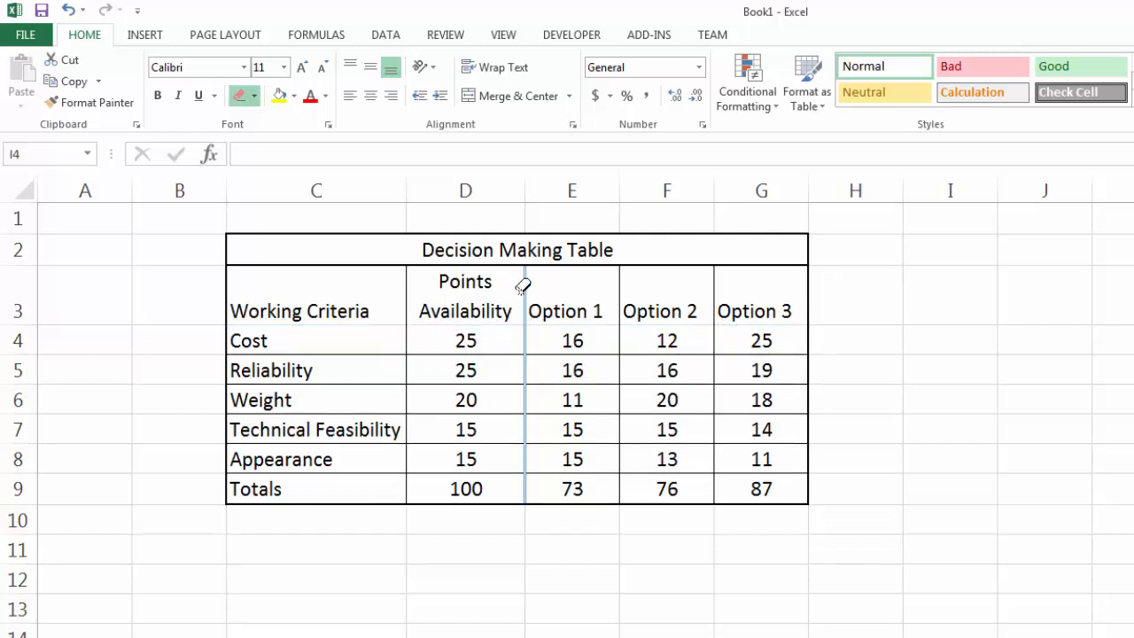
pyautogui.moveTo(529, 284); pyautogui.dragTo(529, 473)
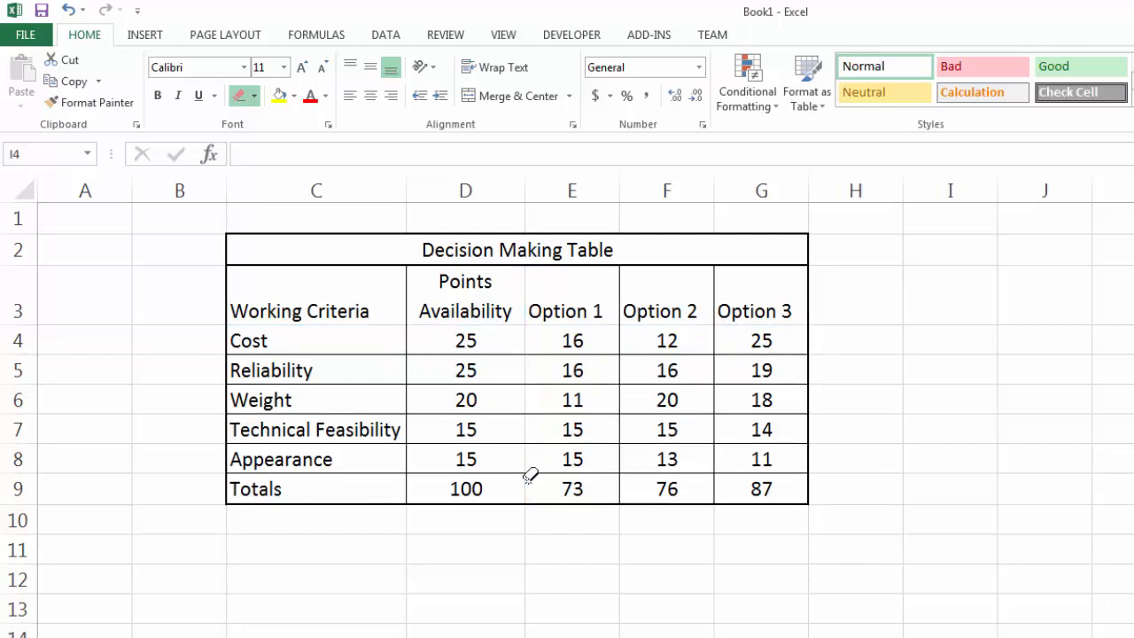
# Set the border line colour to Automatic and draw double lines beneath the heading row and between columns D and E.
pyautogui.click(256, 103)
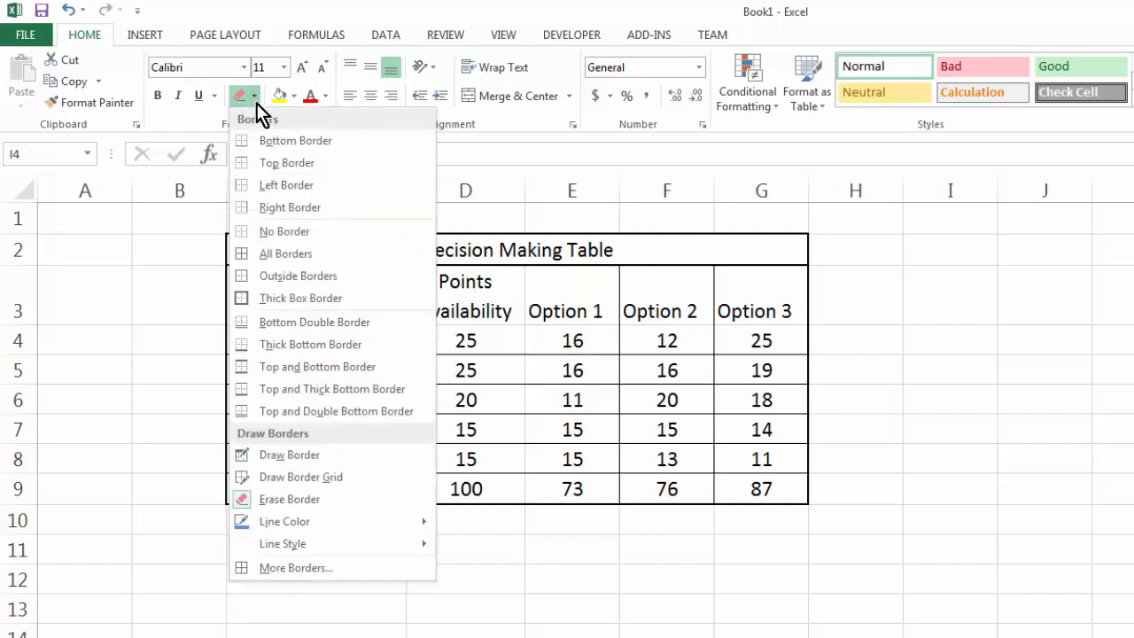
pyautogui.moveTo(307, 522)
pyautogui.click(476, 526)
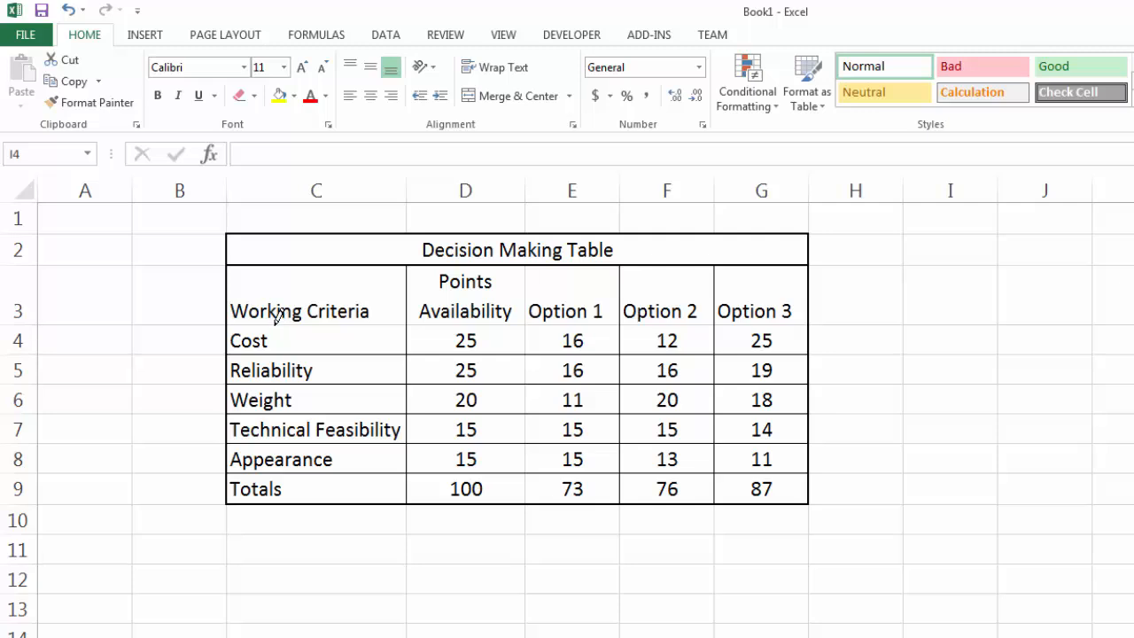
pyautogui.moveTo(277, 317); pyautogui.dragTo(734, 312)
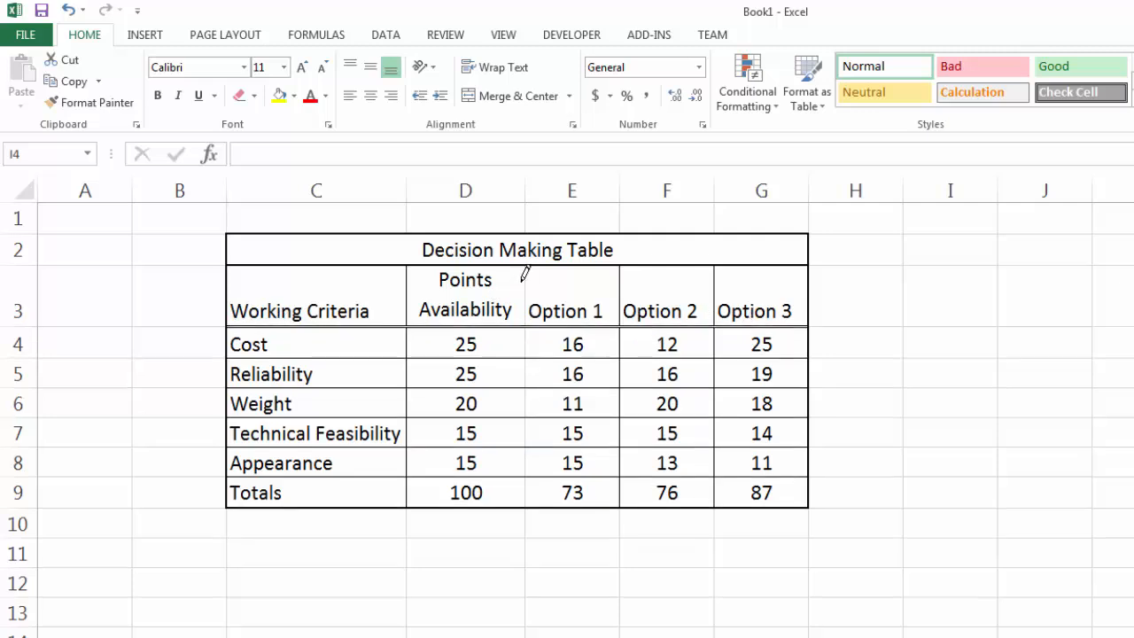
pyautogui.moveTo(527, 294)
pyautogui.mouseDown()
pyautogui.moveTo(526, 469)
pyautogui.moveTo(514, 457)
pyautogui.mouseUp()
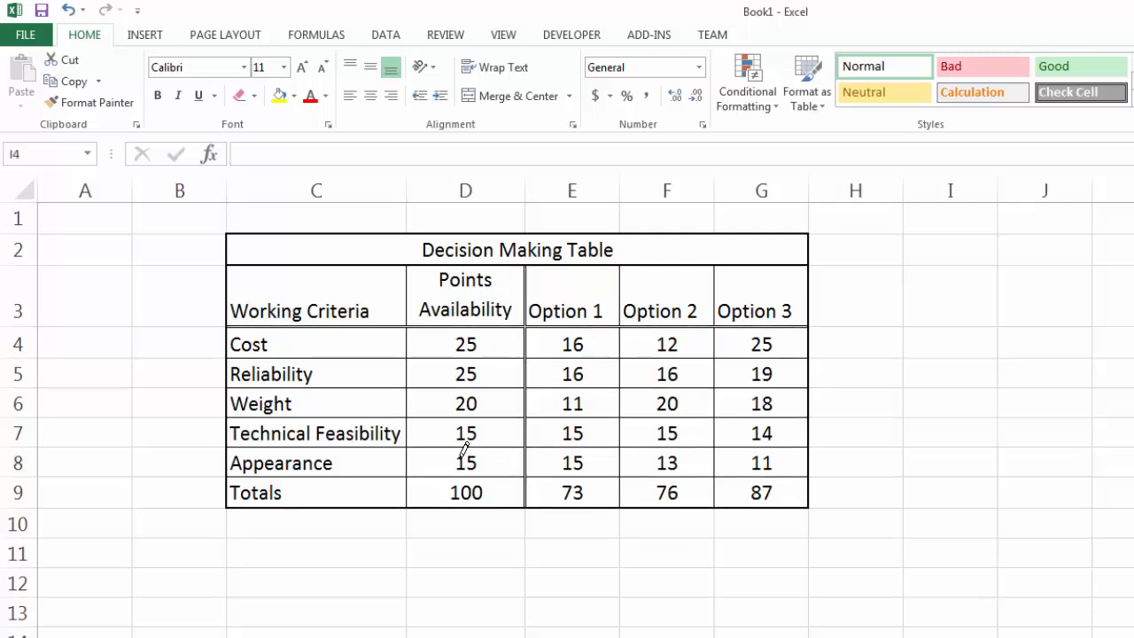
pyautogui.press('Escape')
# Set the font of the Working Criteria heading in C3 to Times New Roman.
pyautogui.click(342, 297)
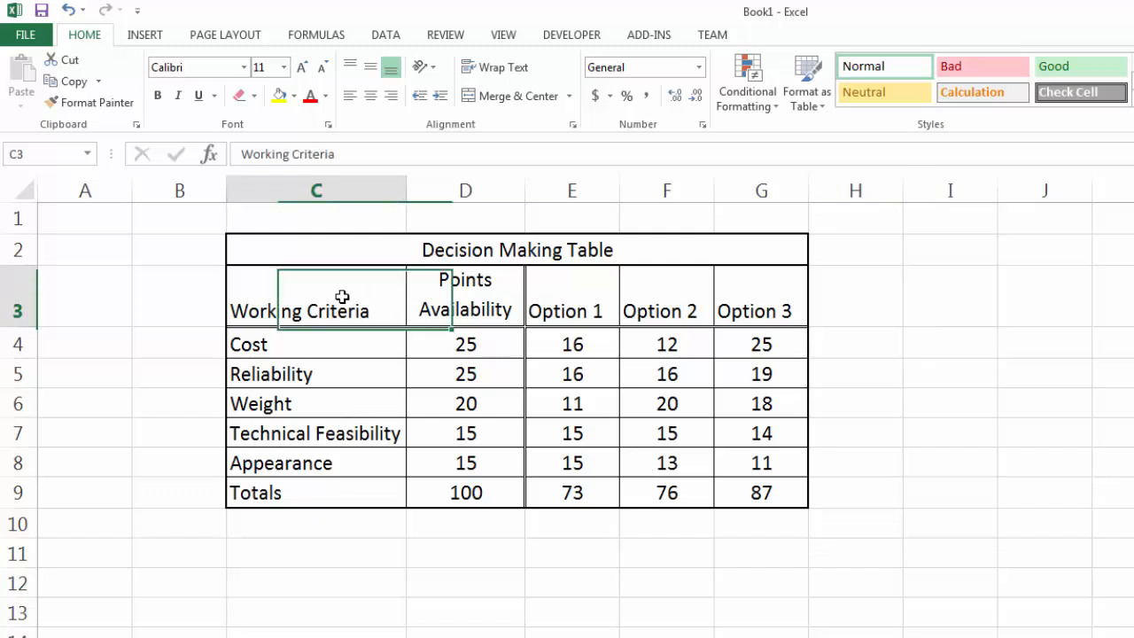
pyautogui.click(220, 68)
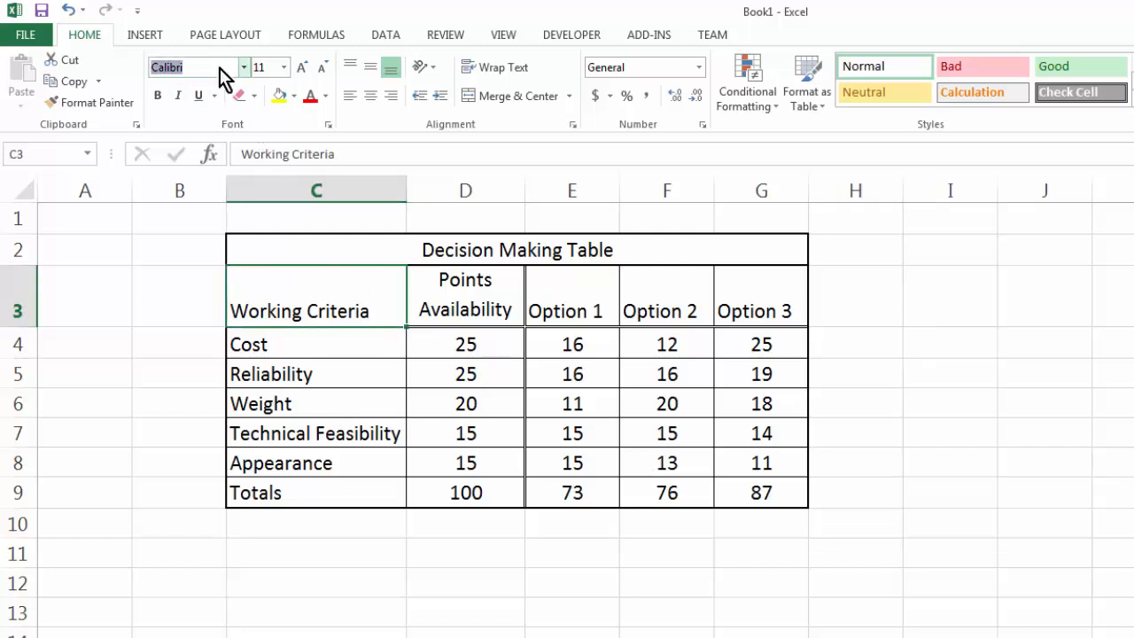
pyautogui.write('Times New Roma')
pyautogui.press('Return')
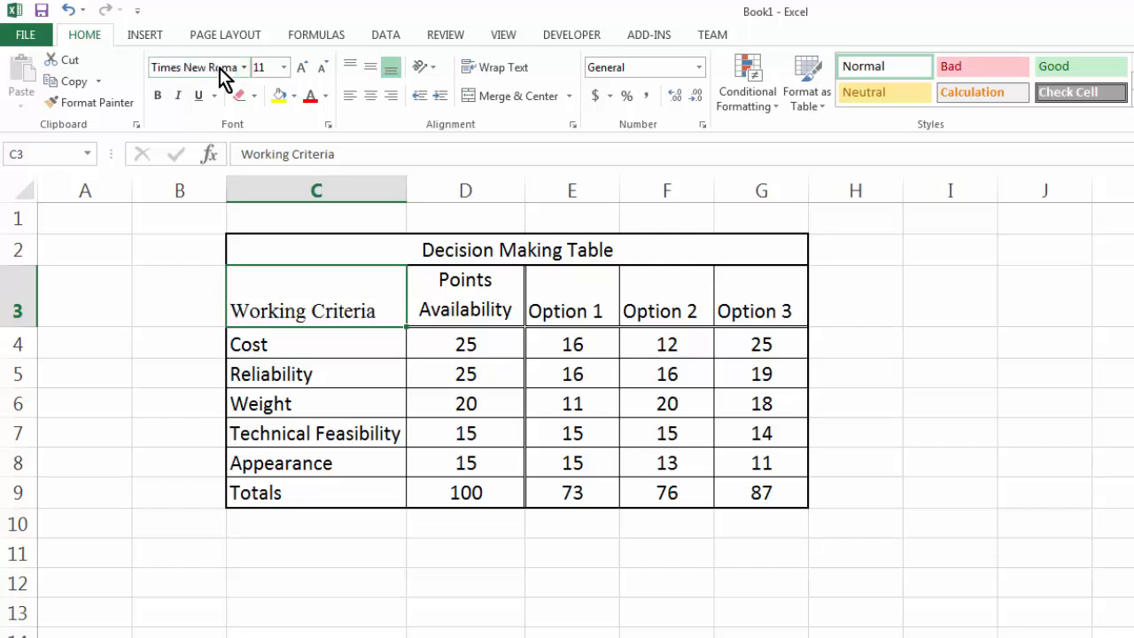
# Undo the font change on the Working Criteria heading.
pyautogui.click(367, 371)
pyautogui.click(359, 322)
pyautogui.click(71, 14)
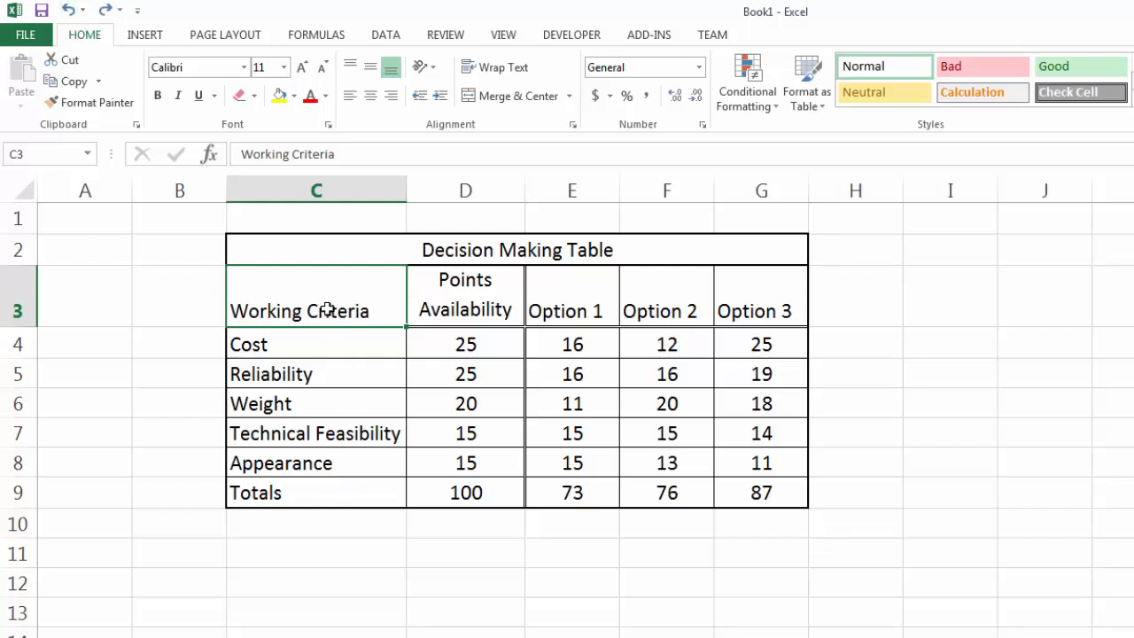
# Fill the merged Decision Making Table title cell with the orange theme colour.
pyautogui.click(336, 251)
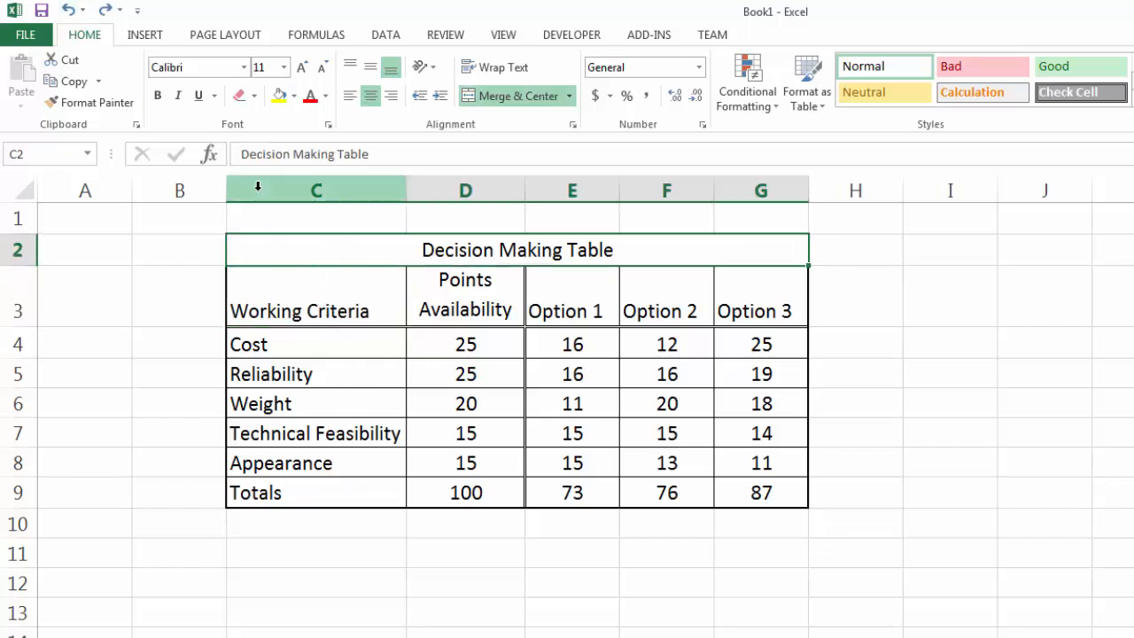
pyautogui.click(293, 97)
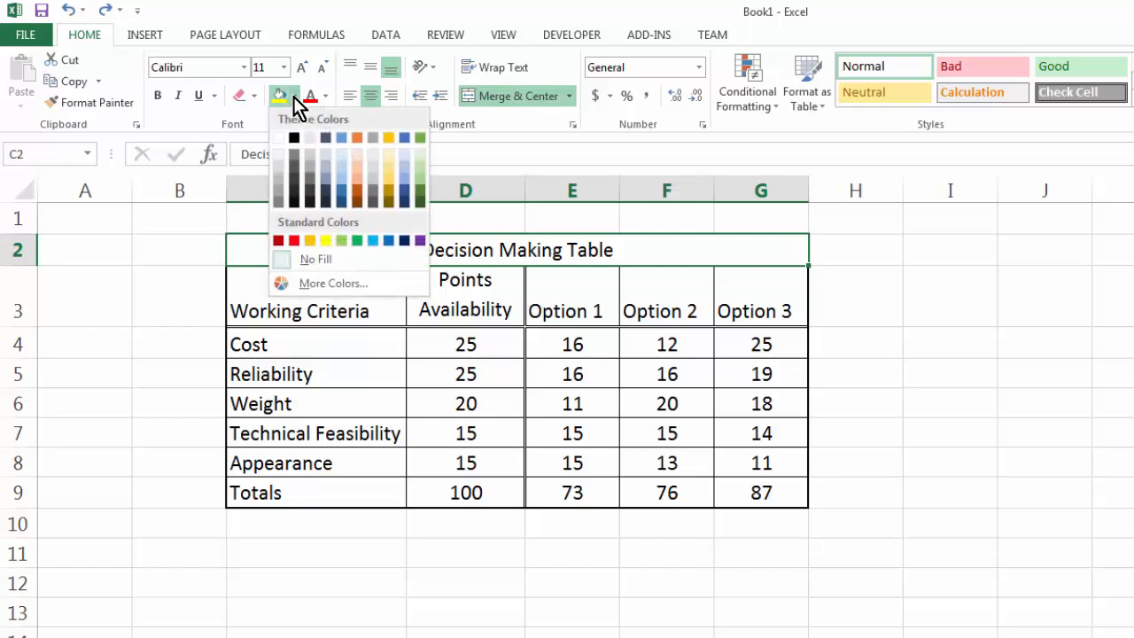
pyautogui.click(356, 137)
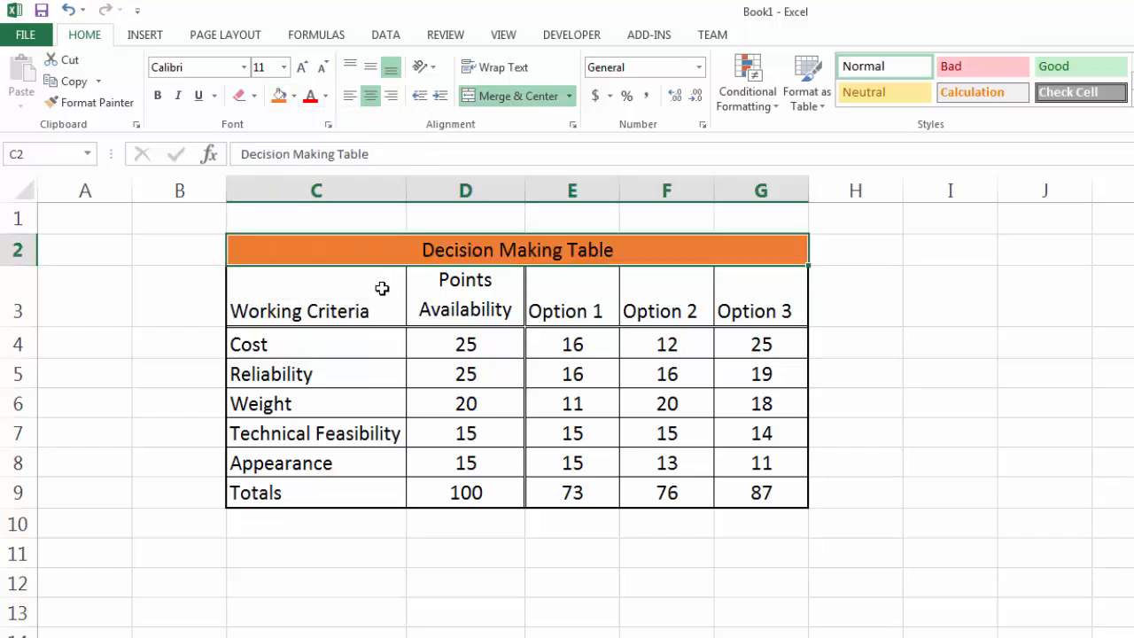
# Fill the heading row C3:G3 with the lightest orange theme tint.
pyautogui.moveTo(347, 296); pyautogui.dragTo(729, 296)
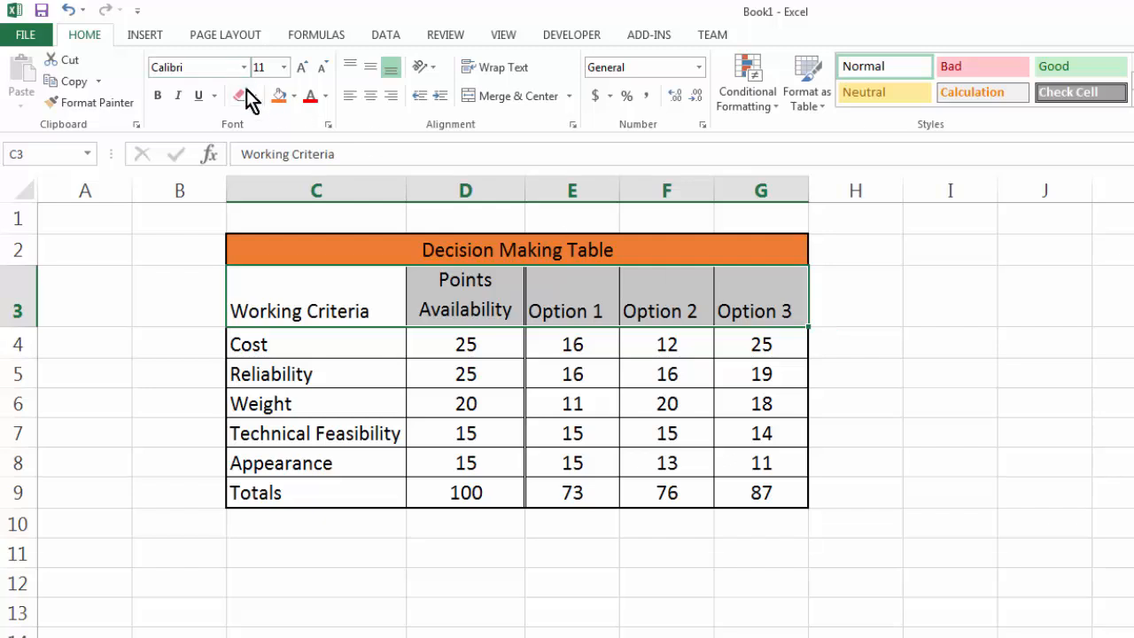
pyautogui.click(294, 97)
pyautogui.click(359, 153)
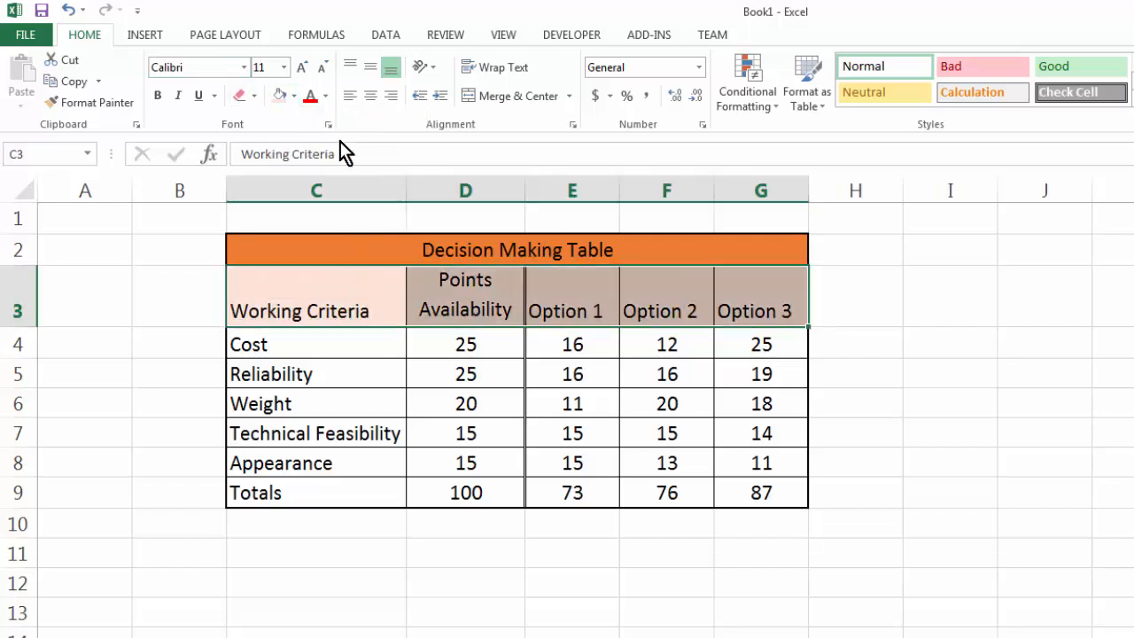
# Change the fill of the heading row C3:G3 to a light pink from the standard palette of additional colours.
pyautogui.moveTo(384, 312); pyautogui.dragTo(727, 306)
pyautogui.click(294, 96)
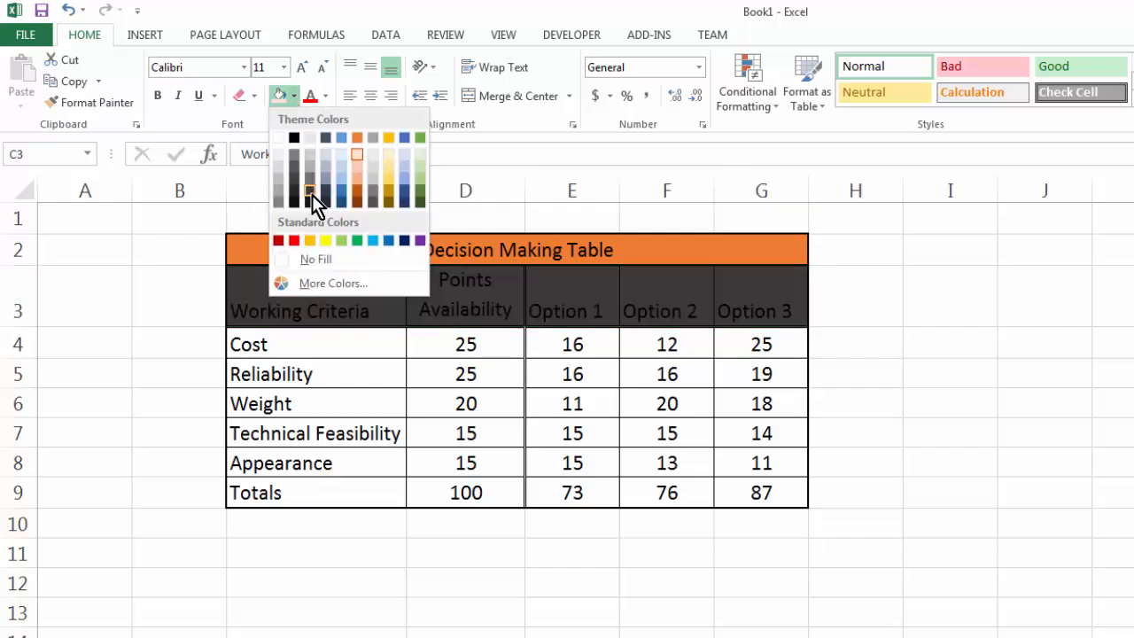
pyautogui.click(342, 283)
pyautogui.click(609, 208)
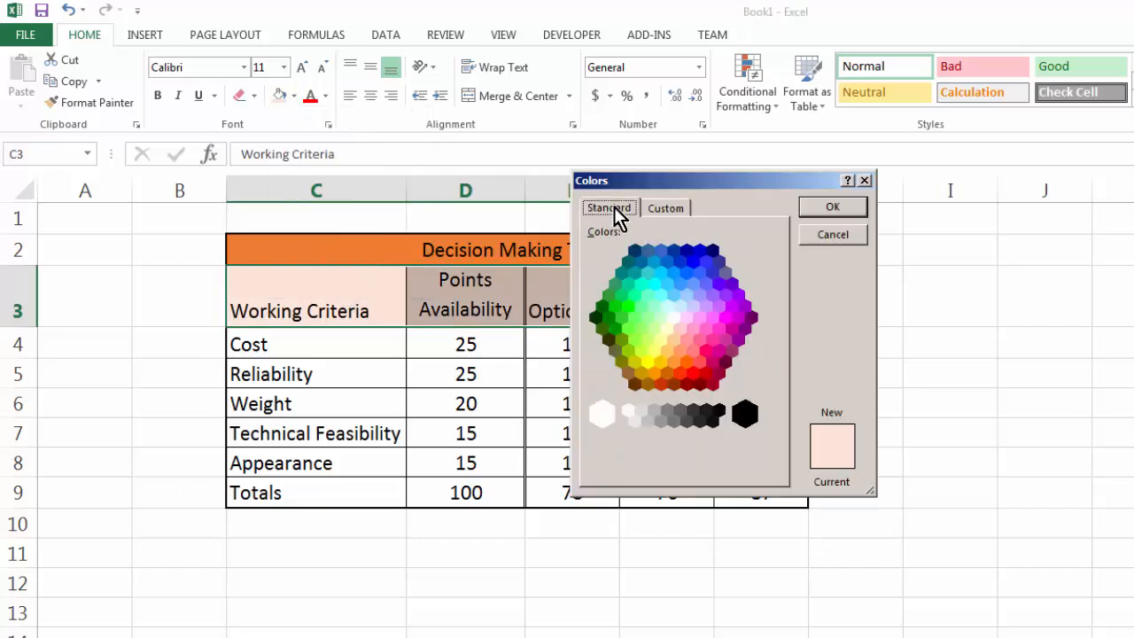
pyautogui.click(684, 328)
pyautogui.click(828, 207)
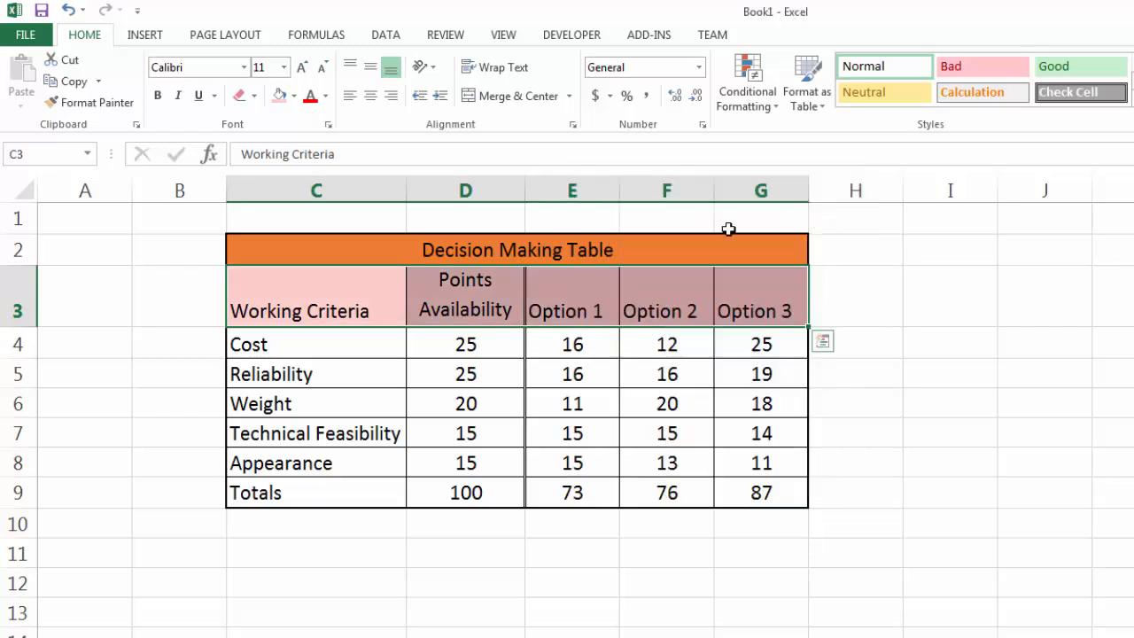
# Fill the criteria names and available points in C4:D8 with the lightest gold theme tint.
pyautogui.moveTo(357, 345); pyautogui.dragTo(465, 463)
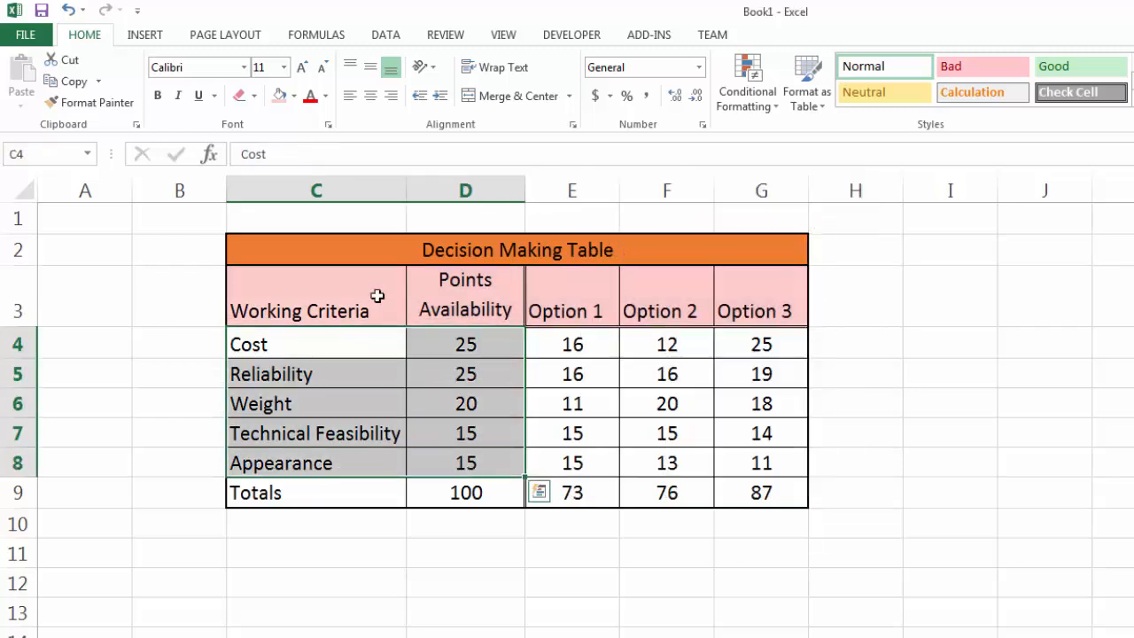
pyautogui.click(293, 95)
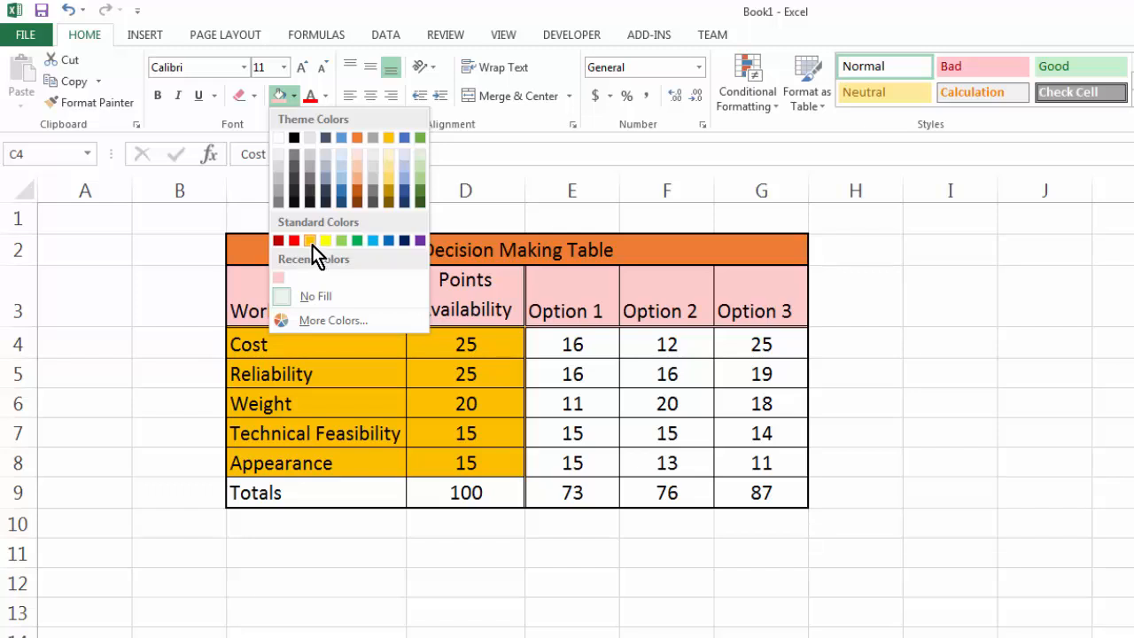
pyautogui.click(388, 154)
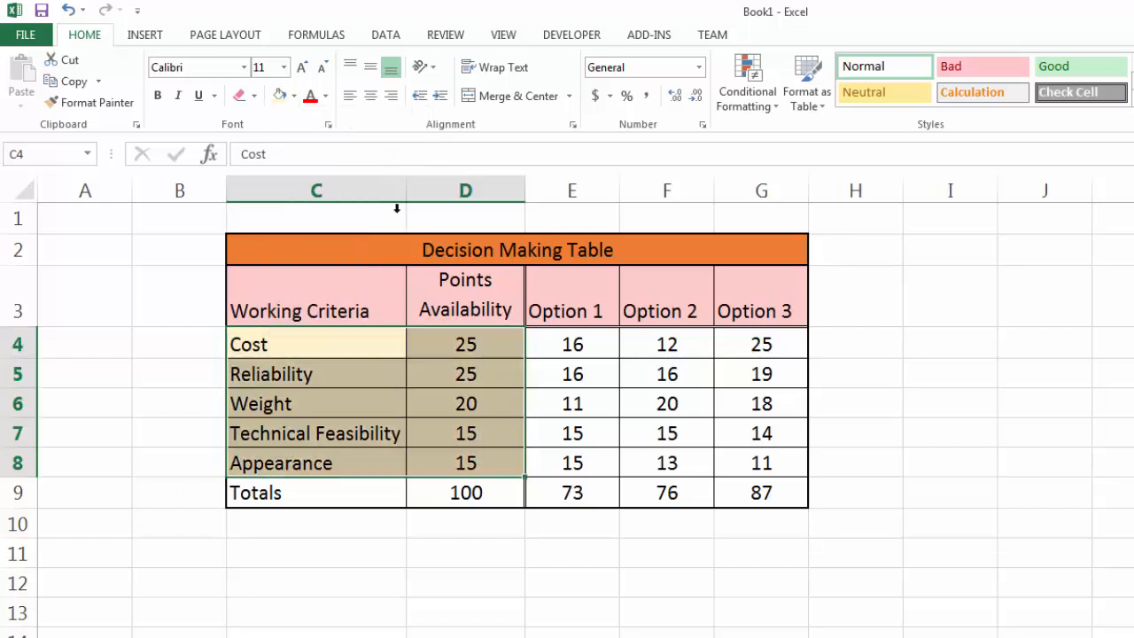
# Fill the Totals row C9:G9 with the lightest green theme tint.
pyautogui.moveTo(354, 490); pyautogui.dragTo(744, 493)
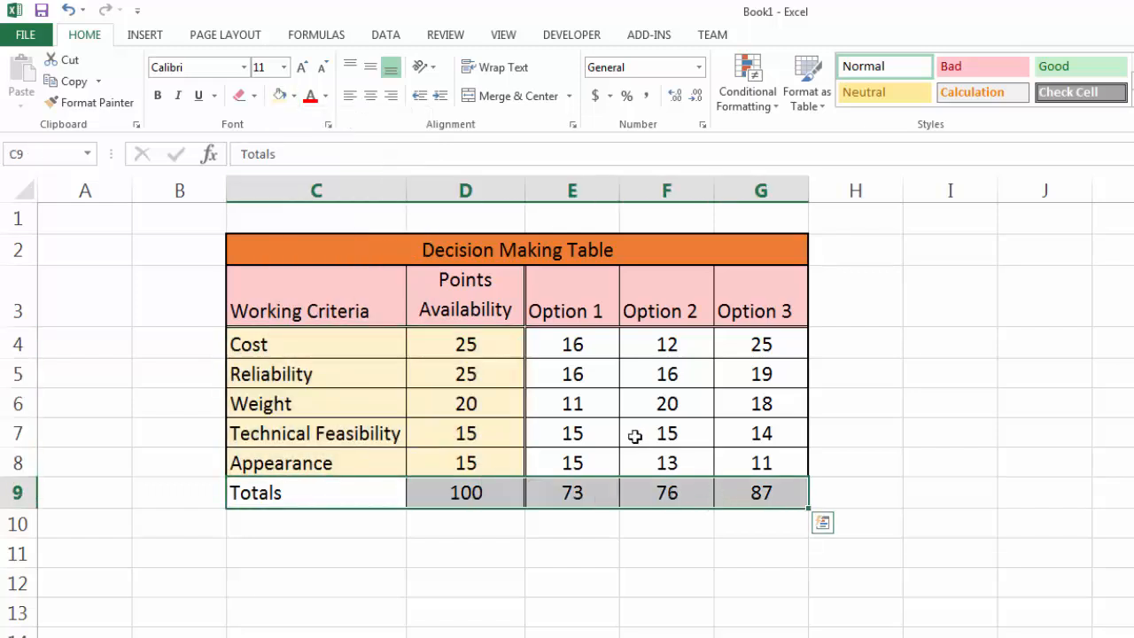
pyautogui.click(295, 96)
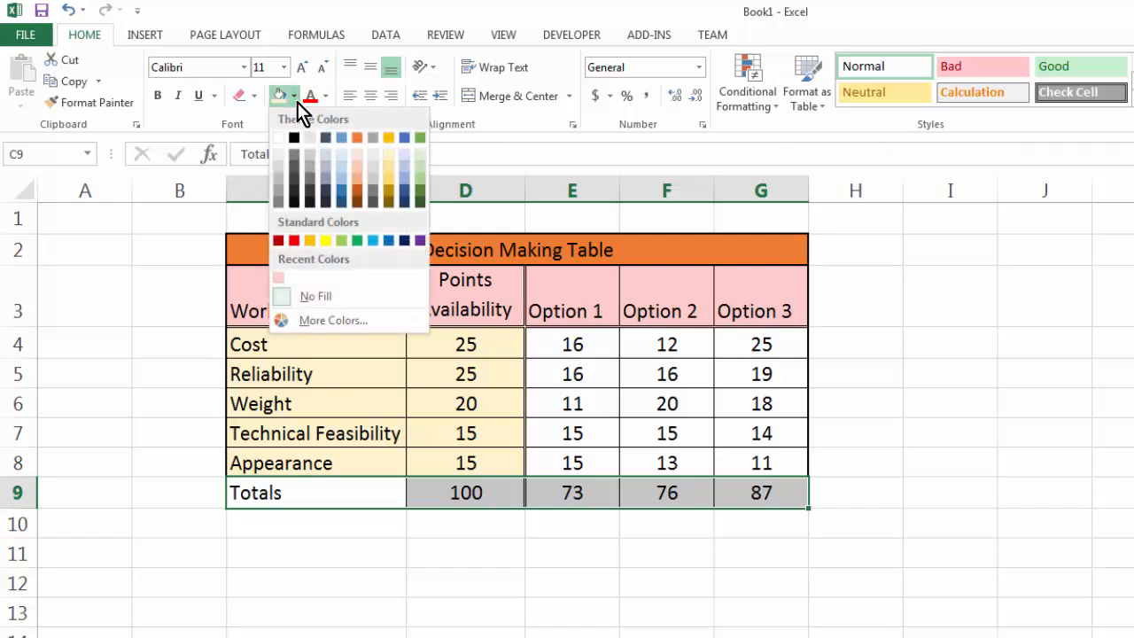
pyautogui.click(422, 165)
pyautogui.click(993, 423)
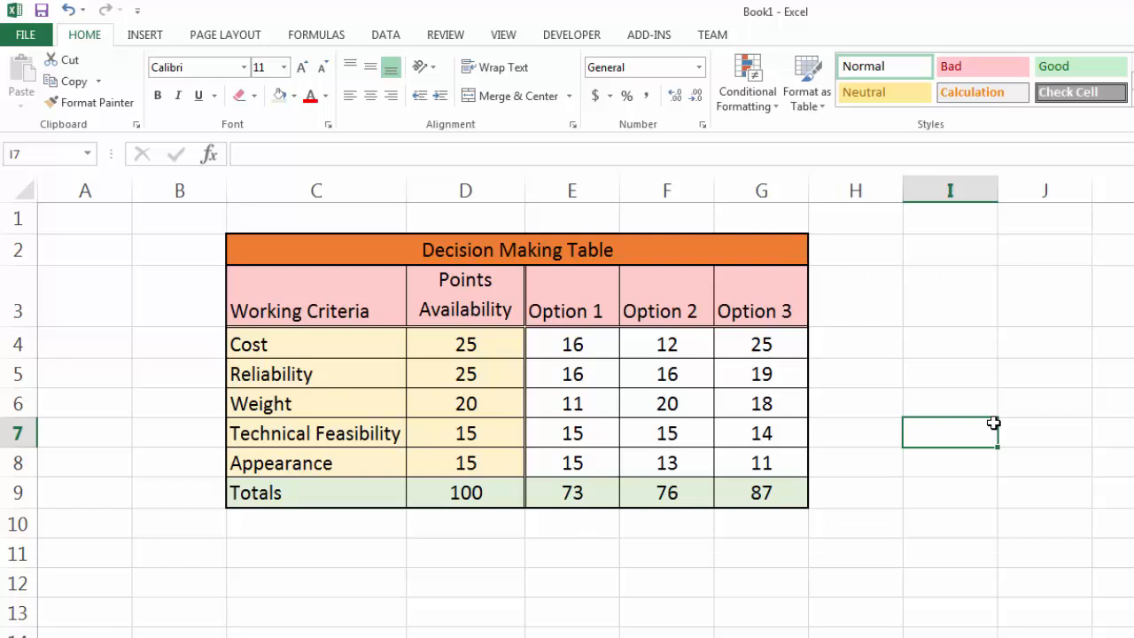
# Align the Option 1 to Option 3 headings and the Working Criteria heading vertically to the middle of row 3.
pyautogui.moveTo(563, 302); pyautogui.dragTo(748, 304)
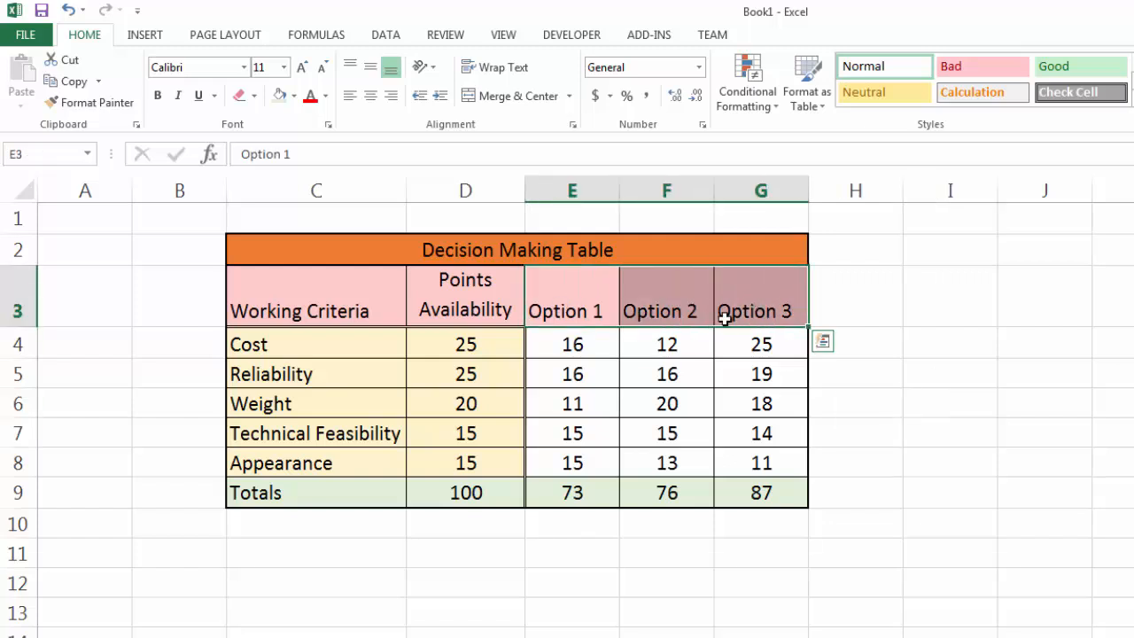
pyautogui.click(372, 70)
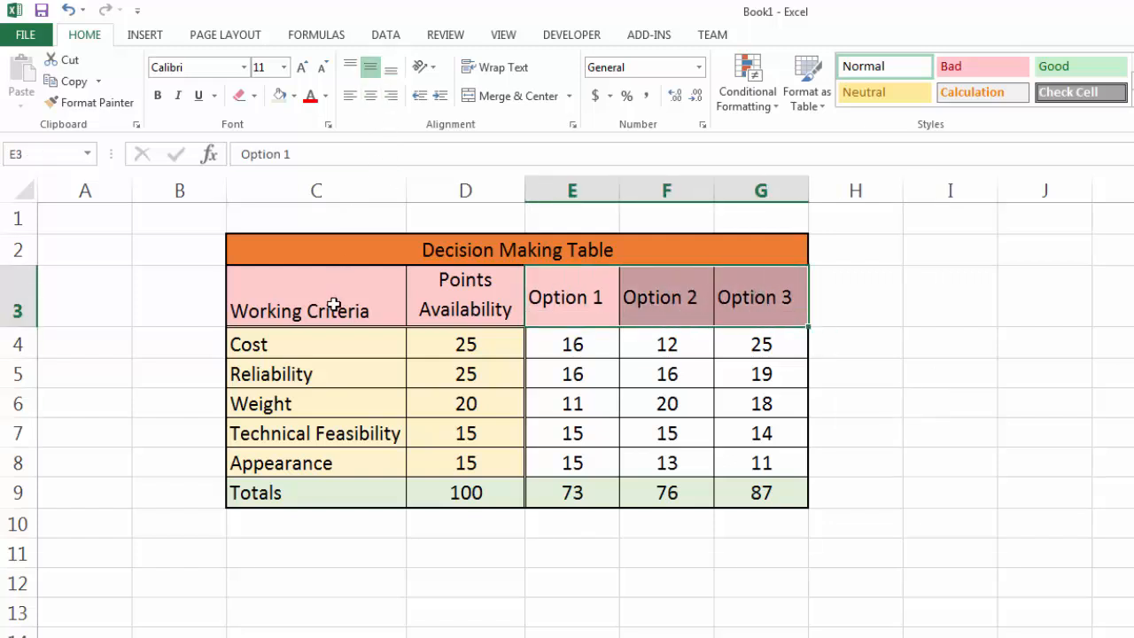
pyautogui.click(330, 304)
pyautogui.click(371, 68)
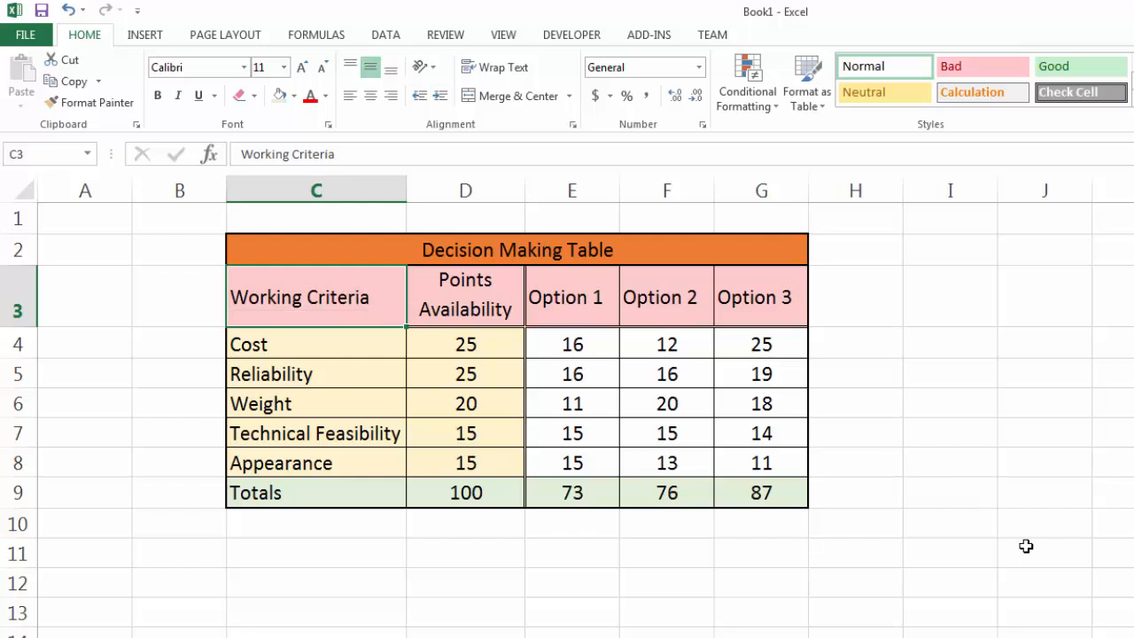
pyautogui.click(974, 502)
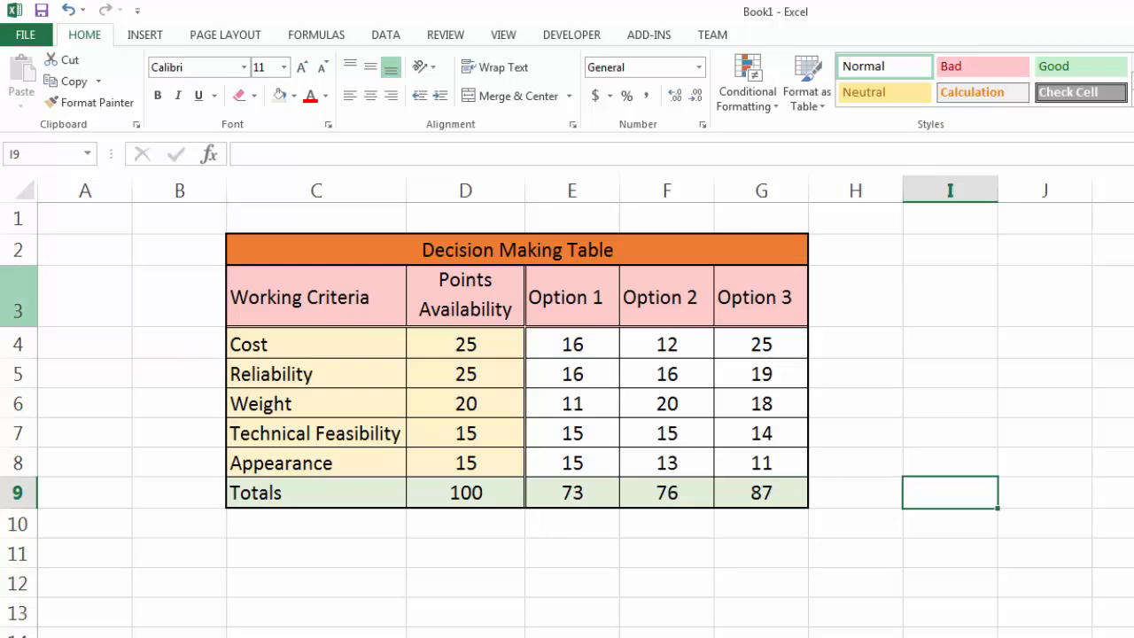
# Bring up Excel problems.docx in Word to compare its reference Decision Making Table, and return to the Excel workbook.
pyautogui.moveTo(0, 18); pyautogui.dragTo(824, 92)
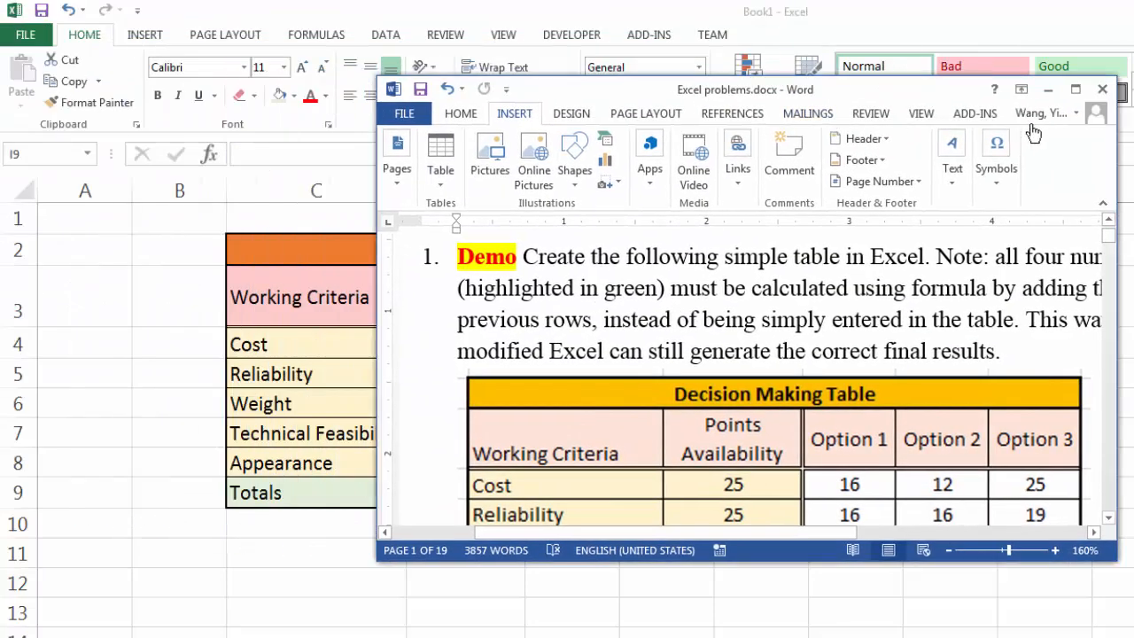
pyautogui.click(1075, 90)
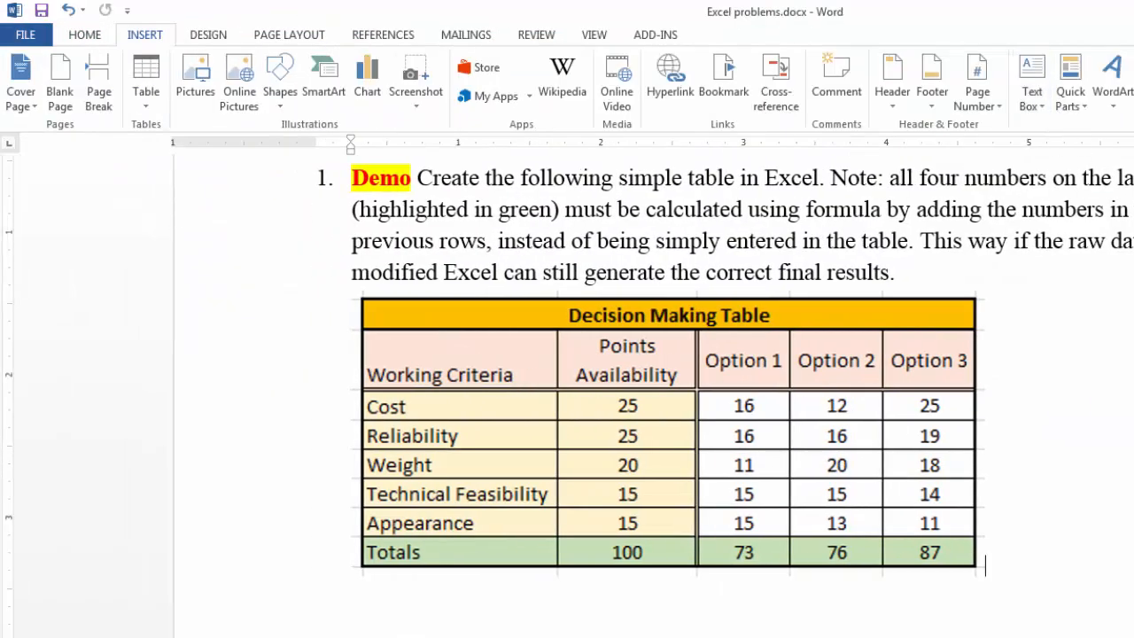
pyautogui.click(1133, 11)
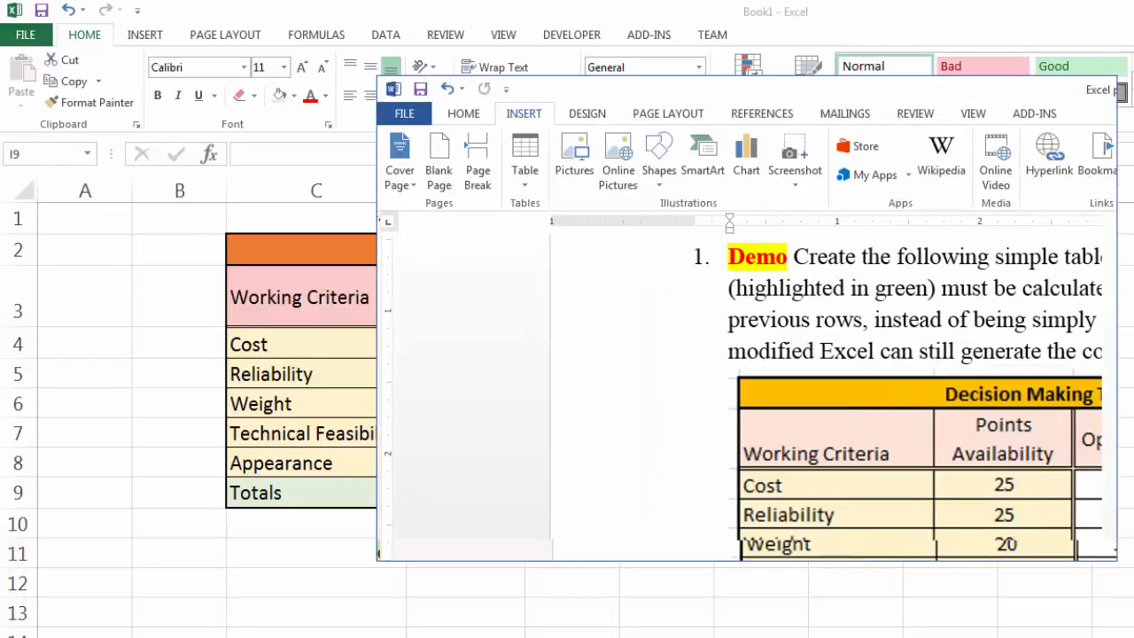
pyautogui.moveTo(873, 100); pyautogui.dragTo(0, 142)
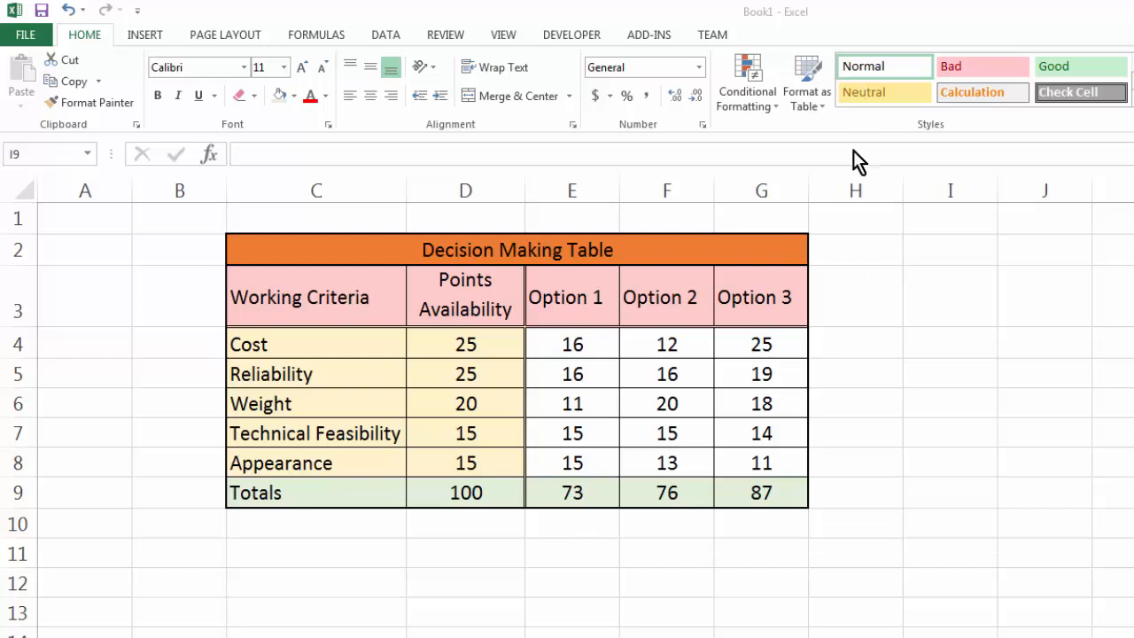
# Set the Cost score for Option 3 in G4 to 18.
pyautogui.click(751, 343)
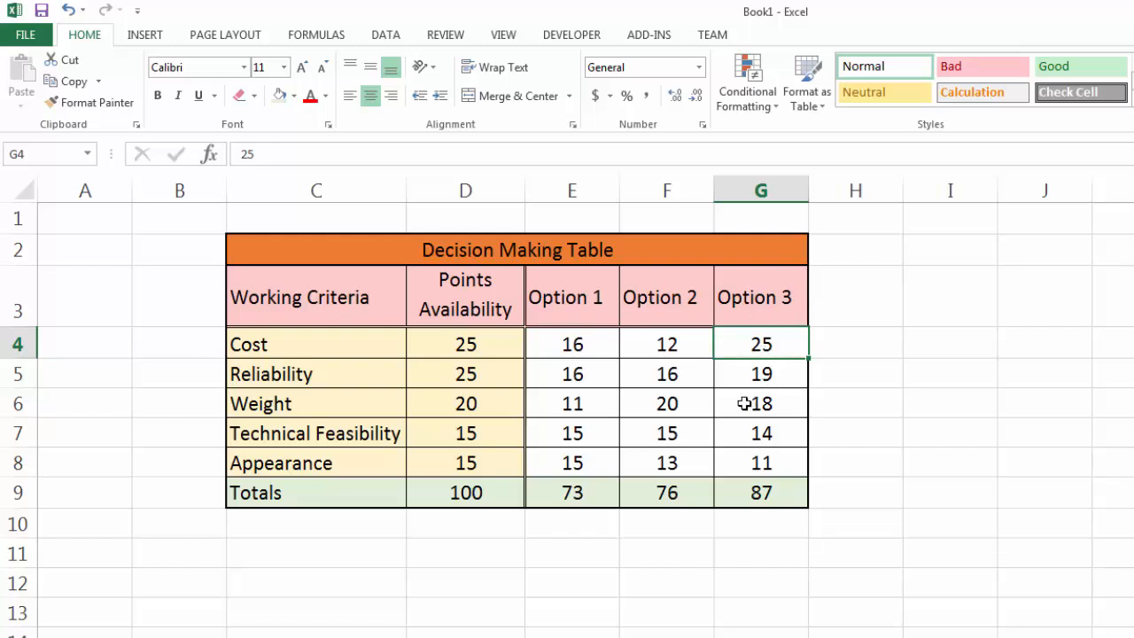
pyautogui.write('18')
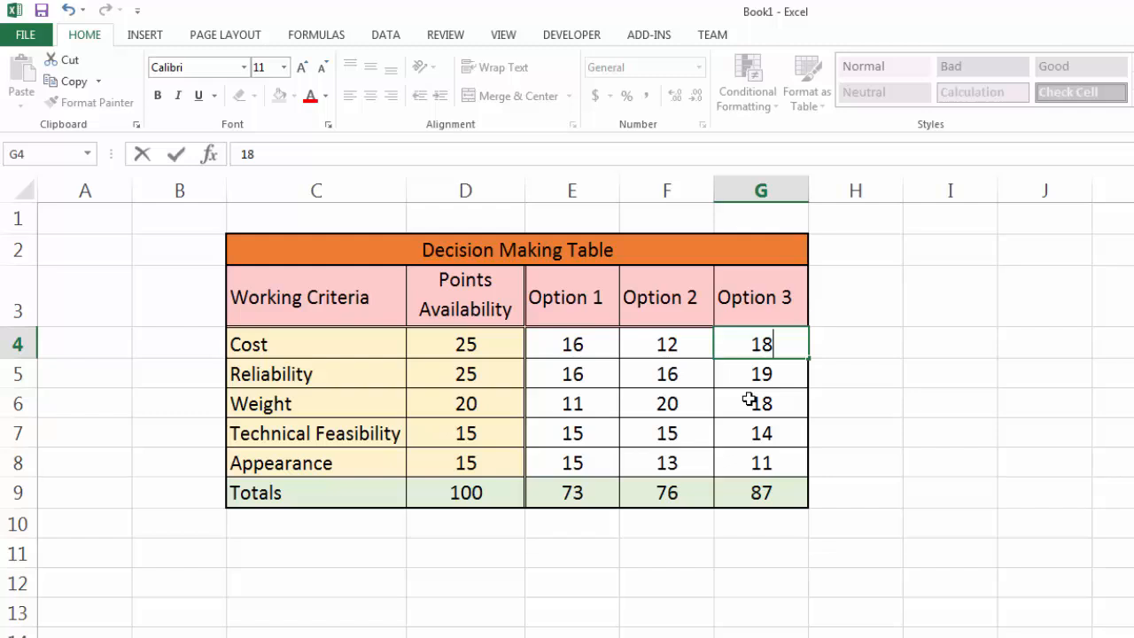
pyautogui.click(881, 446)
# Check the Option 3 total formula in G9 against the scores in G4:G8.
pyautogui.click(781, 493)
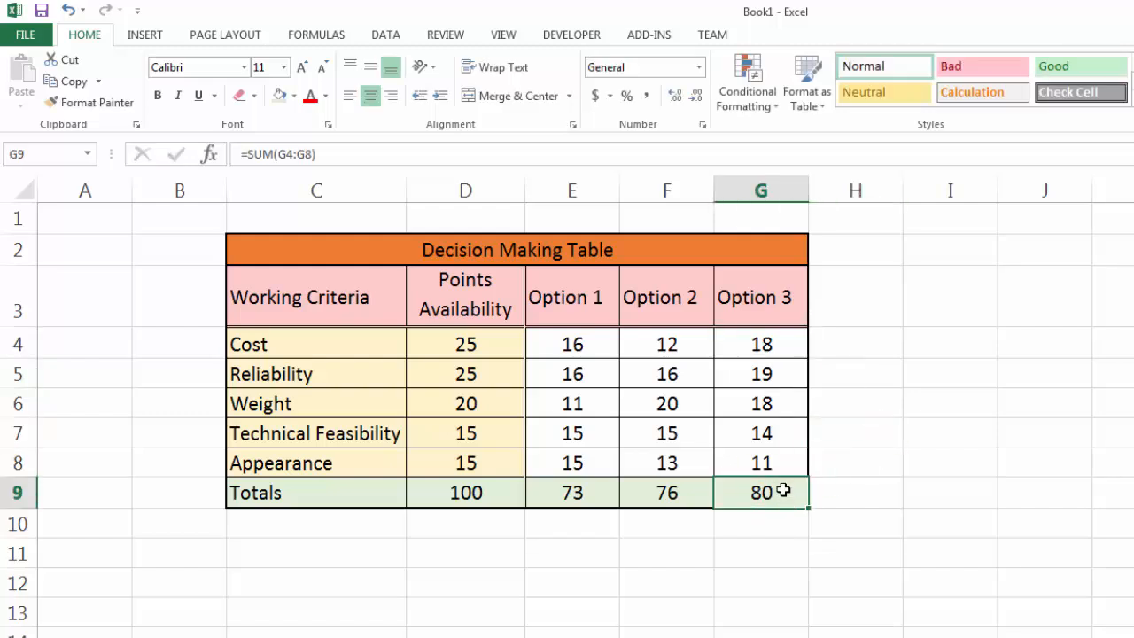
pyautogui.moveTo(769, 350); pyautogui.dragTo(752, 460)
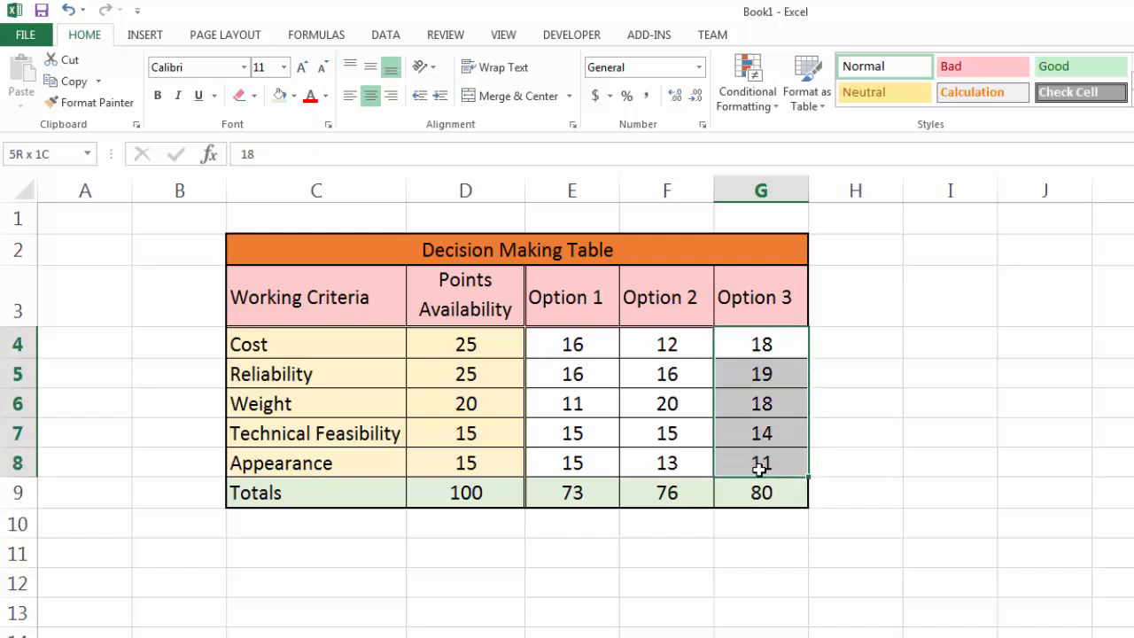
pyautogui.click(767, 495)
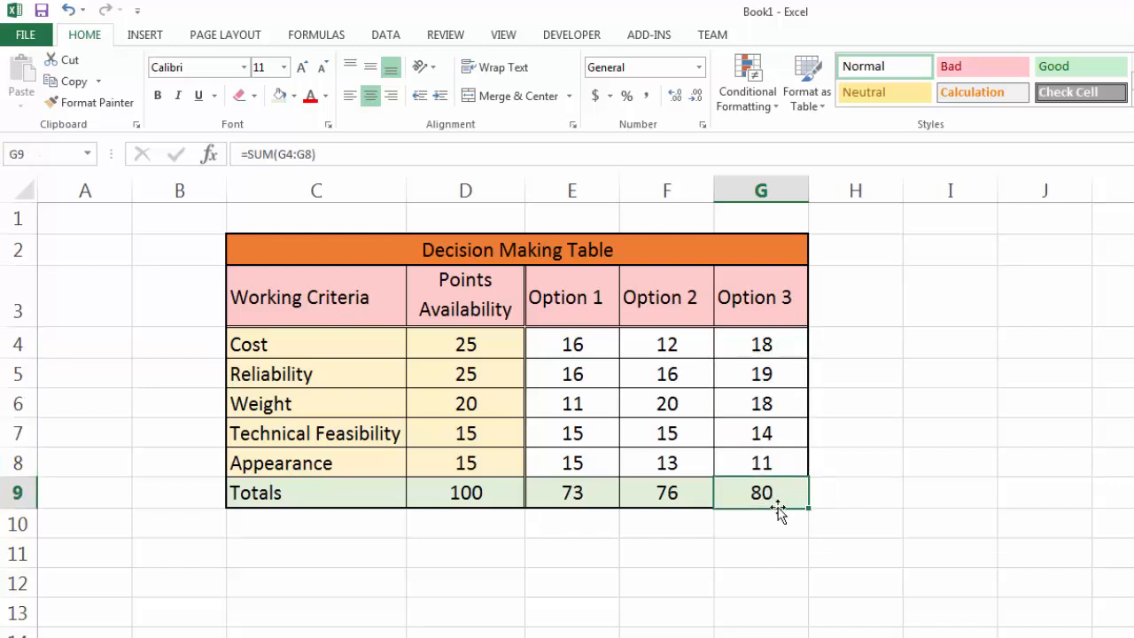
pyautogui.click(846, 498)
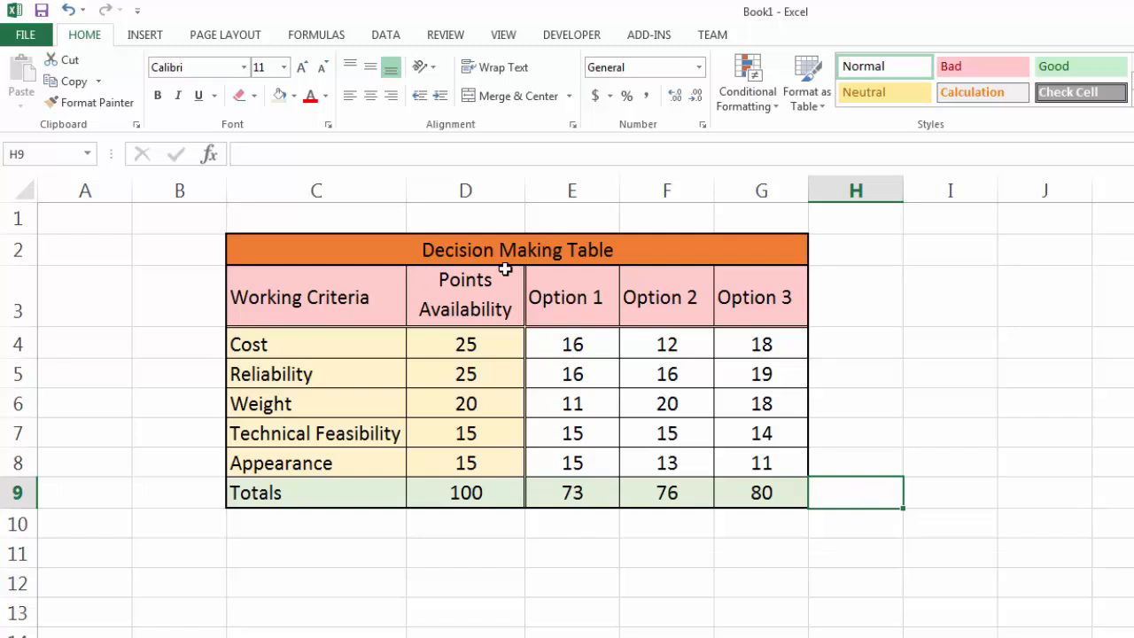